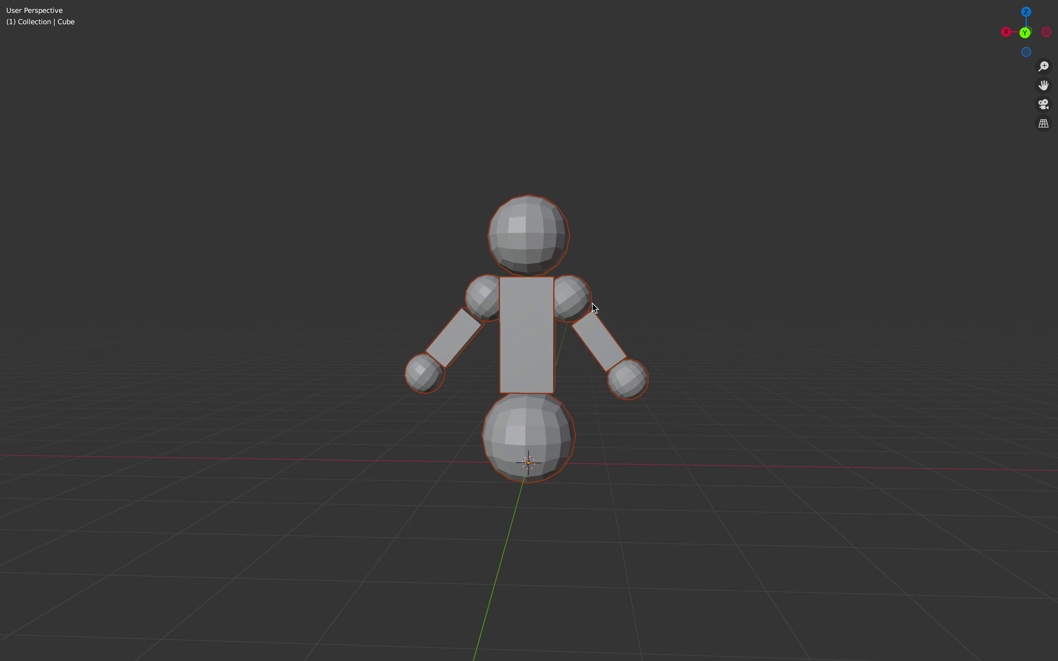
{"action": "key", "text": "r"}
{"action": "key", "text": "r"}
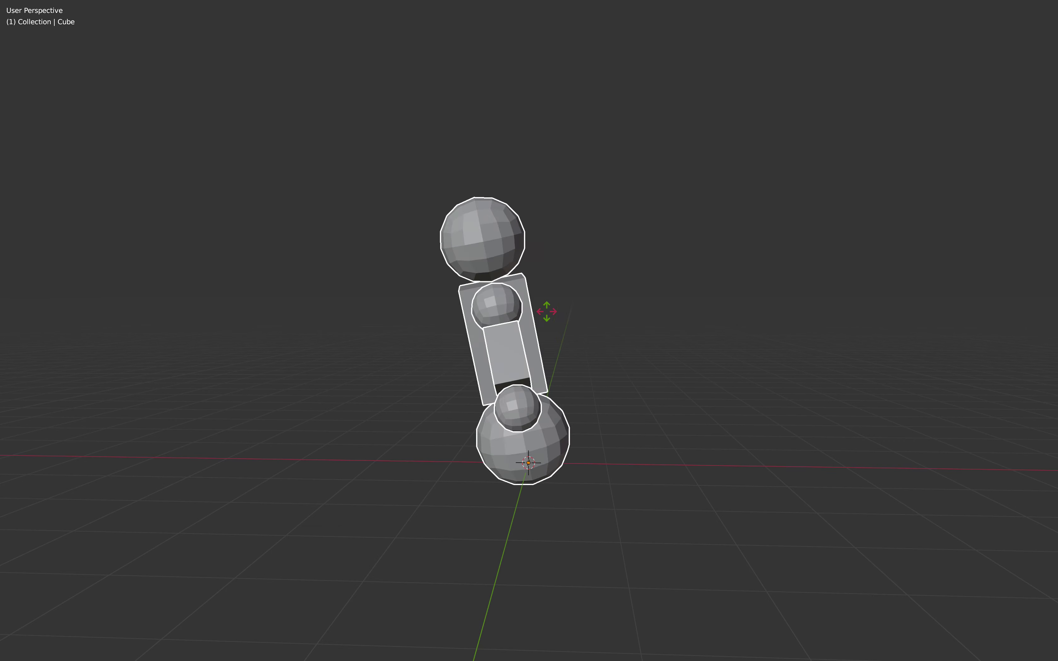
{"action": "right_click", "coordinate": [608, 298]}
{"action": "left_click", "coordinate": [609, 308]}
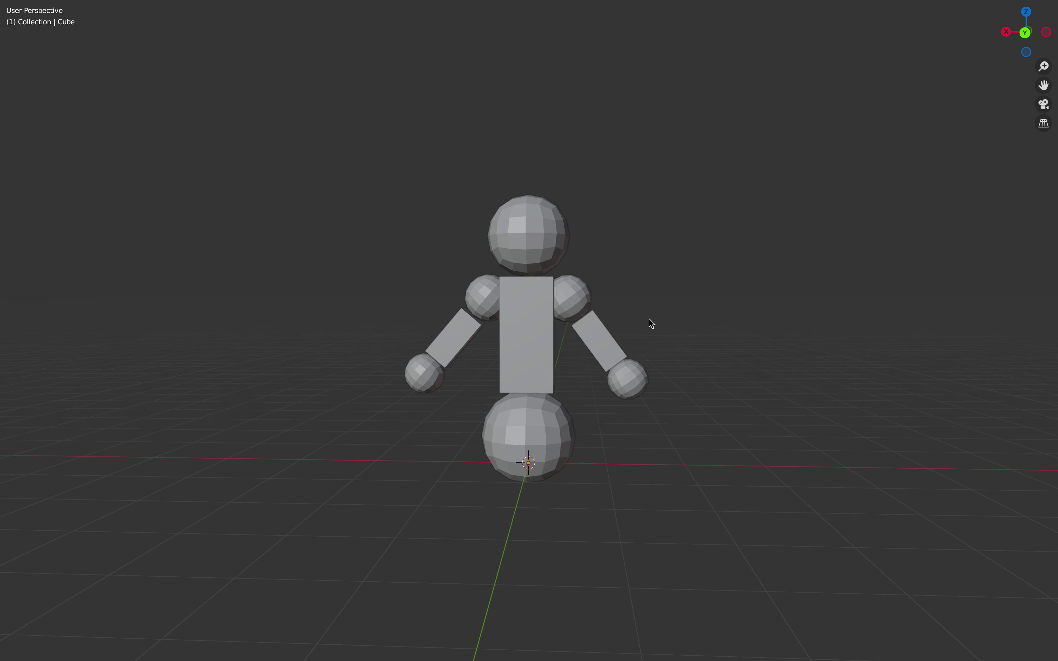
Leave the full-screen viewport for the full editor layout and select the figure in front view.
{"action": "key", "text": "ctrl+alt+space"}
{"action": "left_click", "coordinate": [841, 361]}
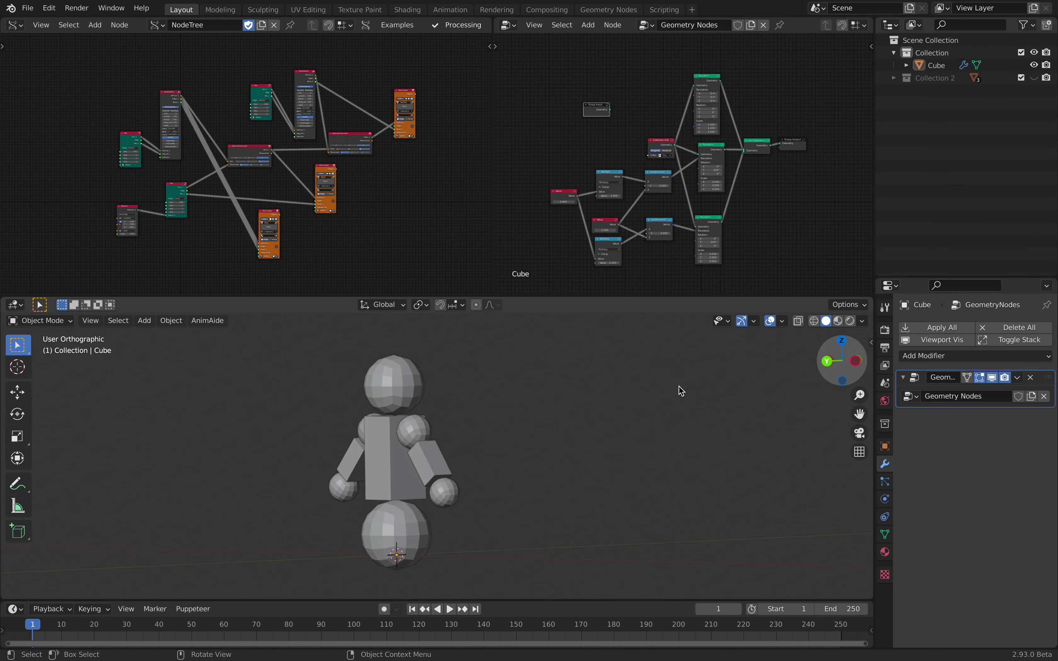
{"action": "left_click", "coordinate": [450, 454]}
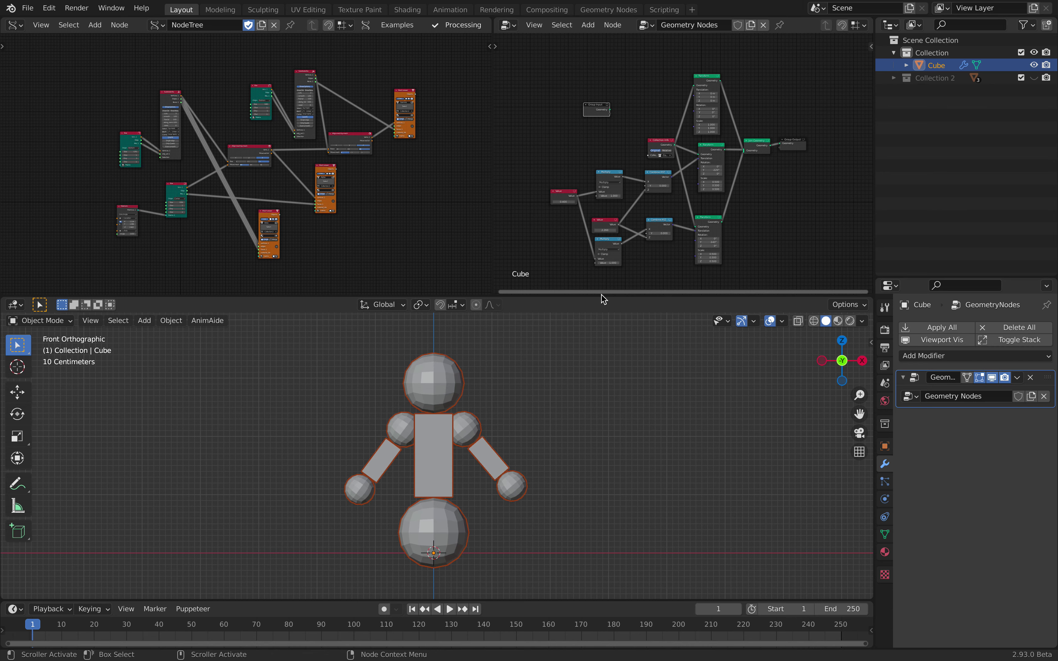
Enlarge the node editors vertically and give the Geometry Nodes editor more width.
{"action": "left_click_drag", "start_coordinate": [598, 298], "coordinate": [598, 333]}
{"action": "scroll", "coordinate": [626, 244], "scroll_direction": "up", "scroll_amount": 3}
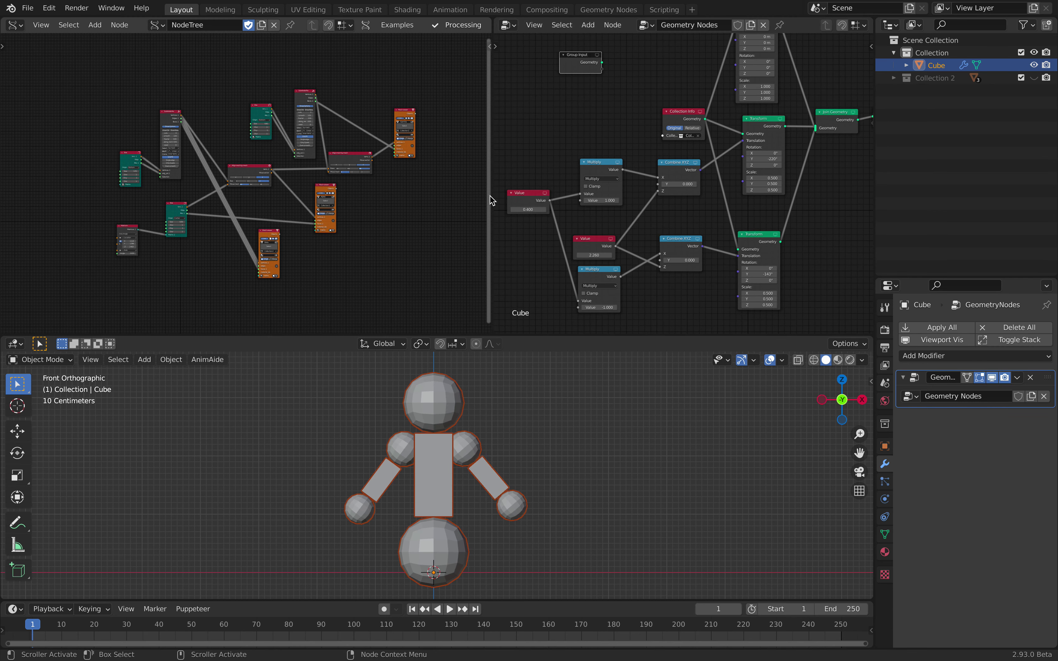
{"action": "left_click_drag", "start_coordinate": [492, 195], "coordinate": [410, 196]}
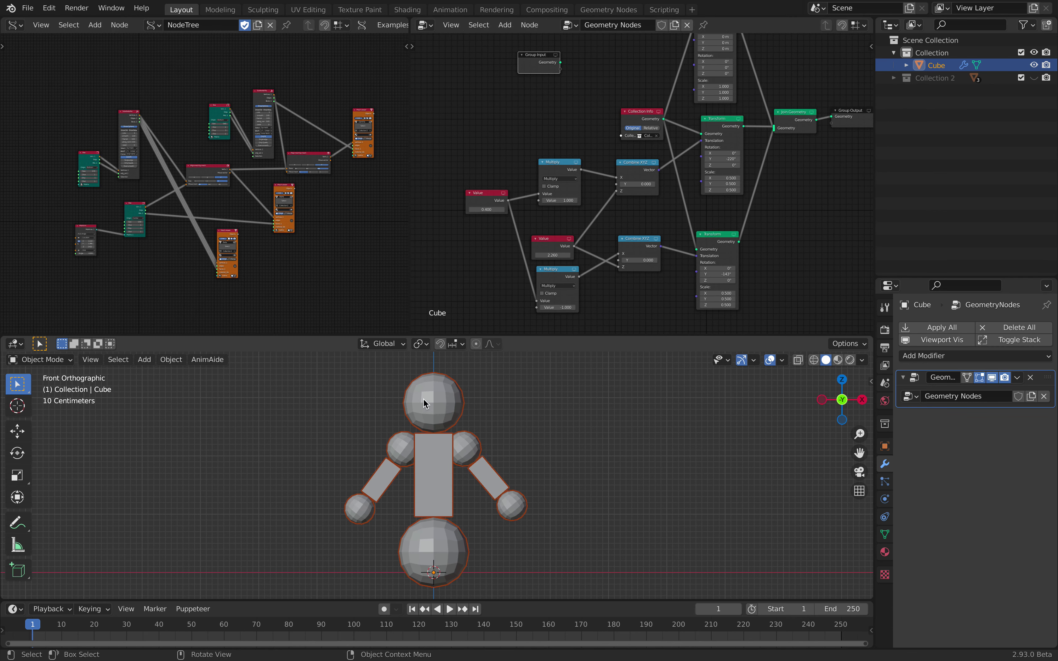
Set the Value nodes driving the arms' sideways offset to 0.420 and their height to 2.220.
{"action": "scroll", "coordinate": [578, 301], "scroll_direction": "up", "scroll_amount": 2}
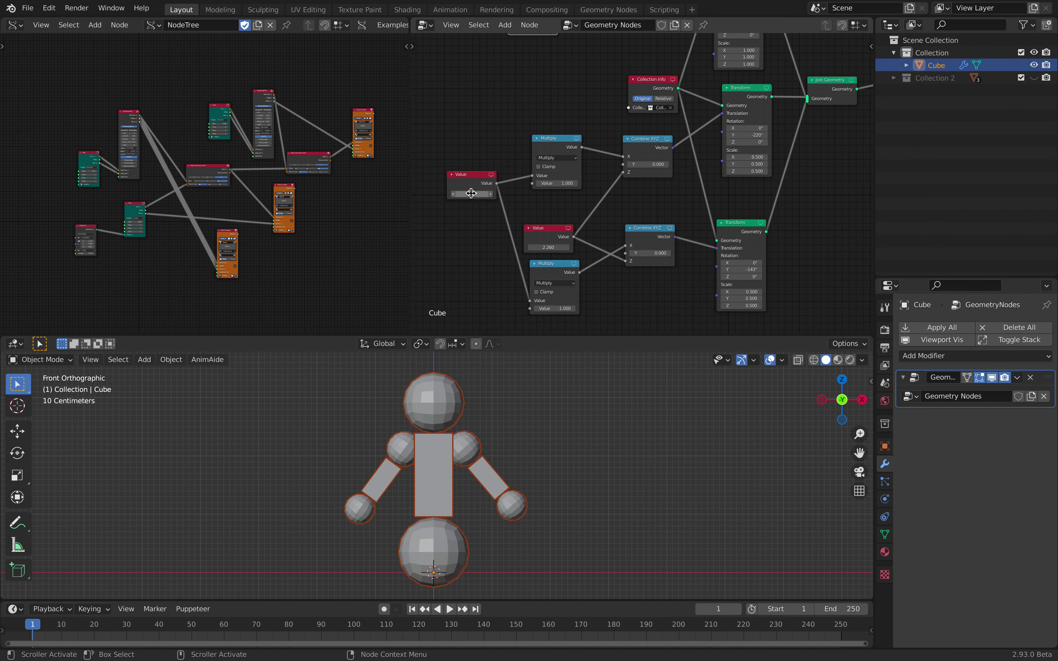
{"action": "mouse_move", "coordinate": [471, 193]}
{"action": "left_mouse_down"}
{"action": "mouse_move", "coordinate": [512, 193]}
{"action": "mouse_move", "coordinate": [474, 194]}
{"action": "left_mouse_up"}
{"action": "mouse_move", "coordinate": [557, 246]}
{"action": "left_mouse_down"}
{"action": "mouse_move", "coordinate": [569, 246]}
{"action": "mouse_move", "coordinate": [543, 246]}
{"action": "mouse_move", "coordinate": [554, 246]}
{"action": "left_mouse_up"}
Widen the torso slightly and raise its top to about 3.448 on Z through the Matrix in node's location.
{"action": "scroll", "coordinate": [93, 252], "scroll_direction": "up", "scroll_amount": 5}
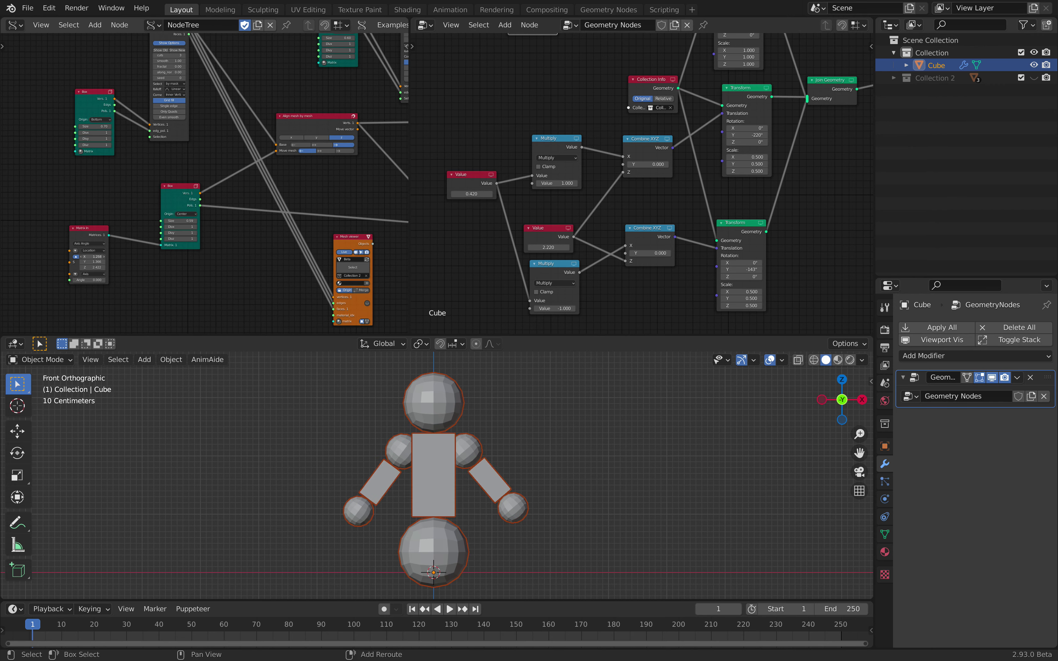
{"action": "mouse_move", "coordinate": [96, 256]}
{"action": "left_mouse_down"}
{"action": "mouse_move", "coordinate": [105, 257]}
{"action": "mouse_move", "coordinate": [88, 257]}
{"action": "left_mouse_up"}
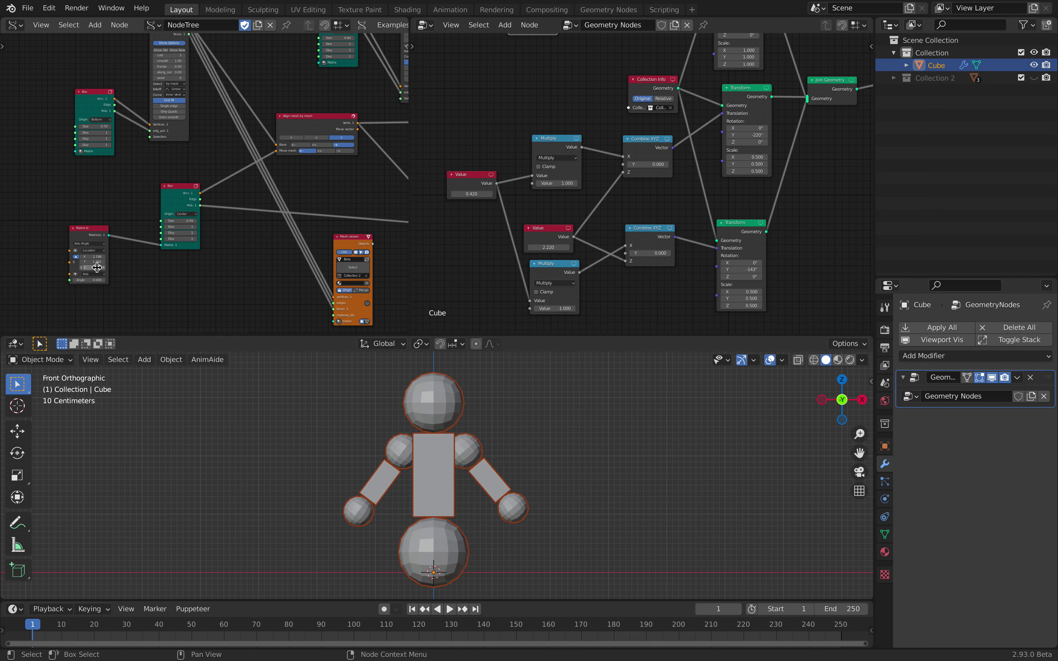
{"action": "left_click_drag", "start_coordinate": [97, 268], "coordinate": [119, 268], "text": "shift"}
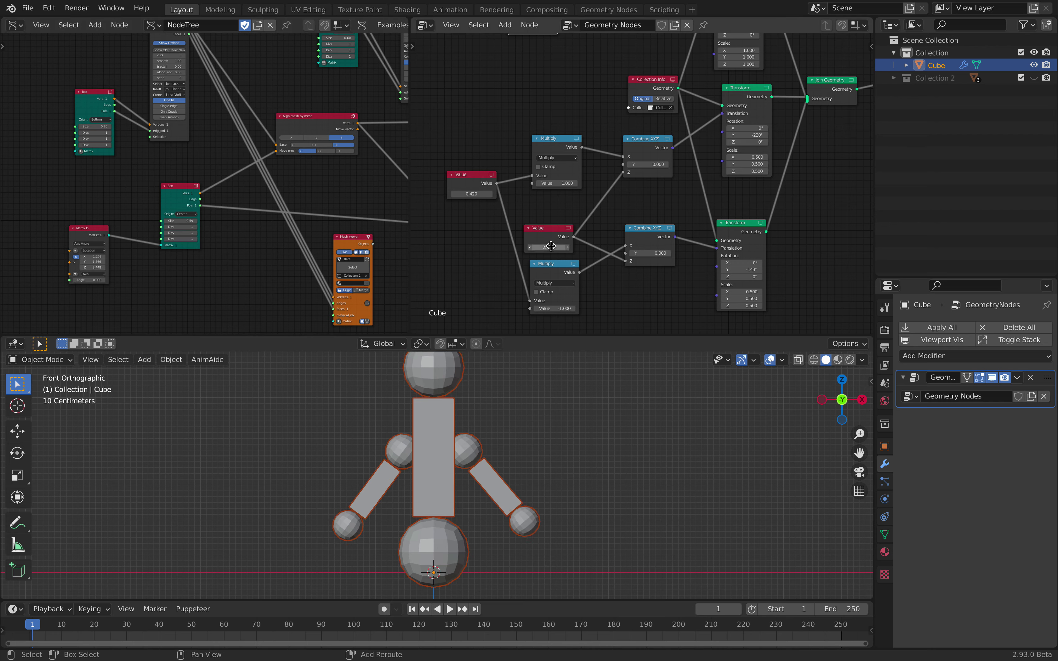
Set the arms' height Value node to 2.760 and their sideways offset Value node to 0.460.
{"action": "left_click_drag", "start_coordinate": [551, 246], "coordinate": [551, 246]}
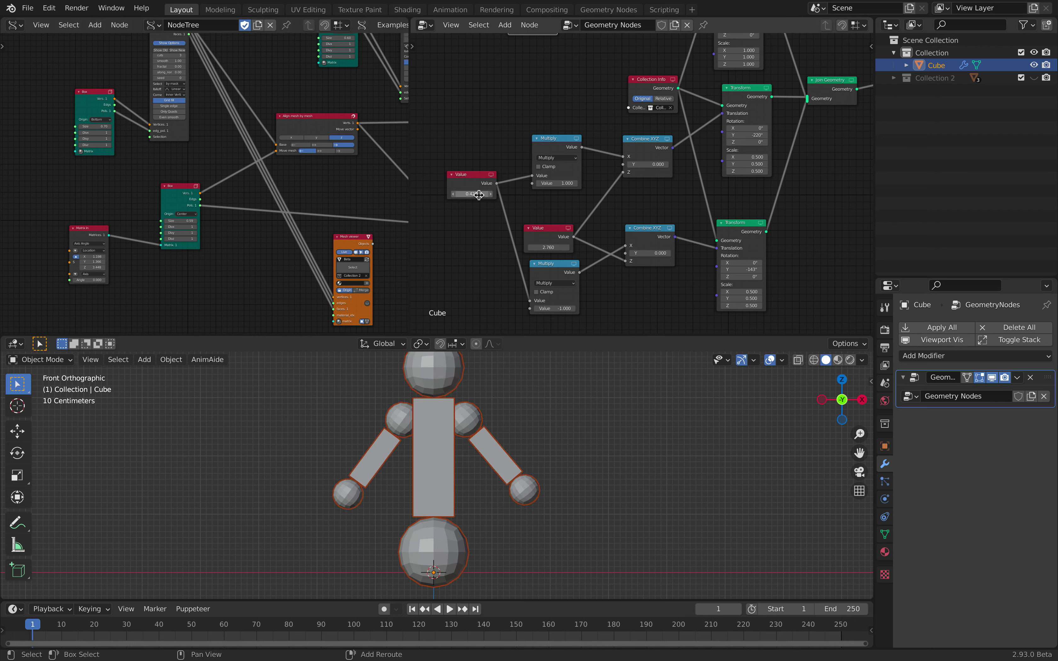
{"action": "left_click_drag", "start_coordinate": [479, 195], "coordinate": [478, 194]}
{"action": "scroll", "coordinate": [474, 191], "scroll_direction": "down", "scroll_amount": 1}
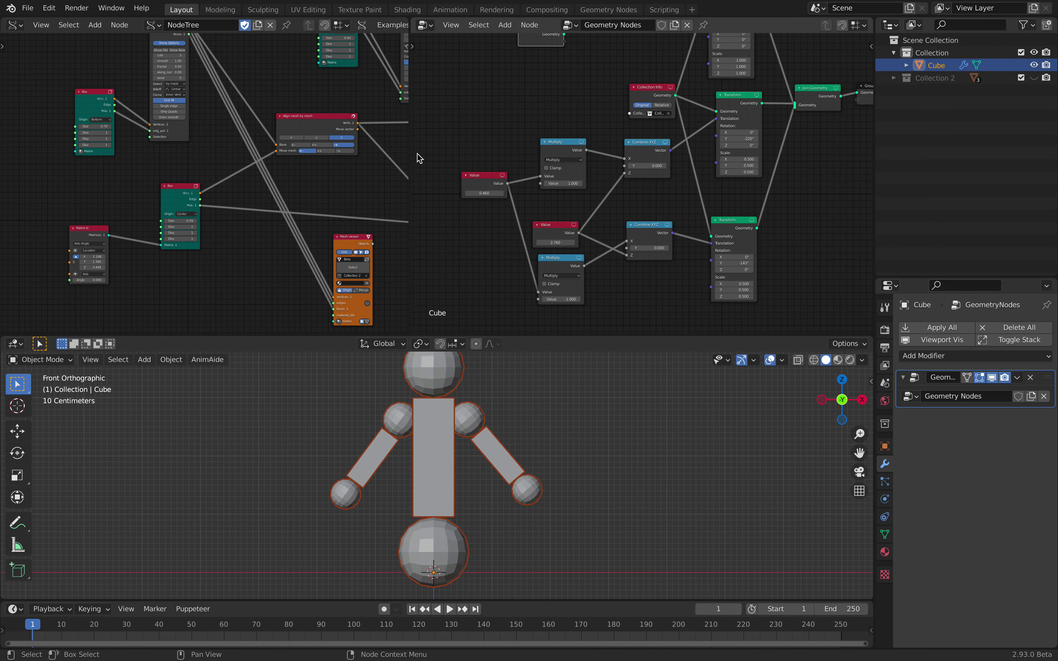
Resize the editors to show more of the Sverchok tree and the whole figure, and expand Collection 2 in the outliner.
{"action": "left_click_drag", "start_coordinate": [414, 157], "coordinate": [490, 163]}
{"action": "scroll", "coordinate": [385, 170], "scroll_direction": "down", "scroll_amount": 3}
{"action": "scroll", "coordinate": [701, 199], "scroll_direction": "down", "scroll_amount": 2}
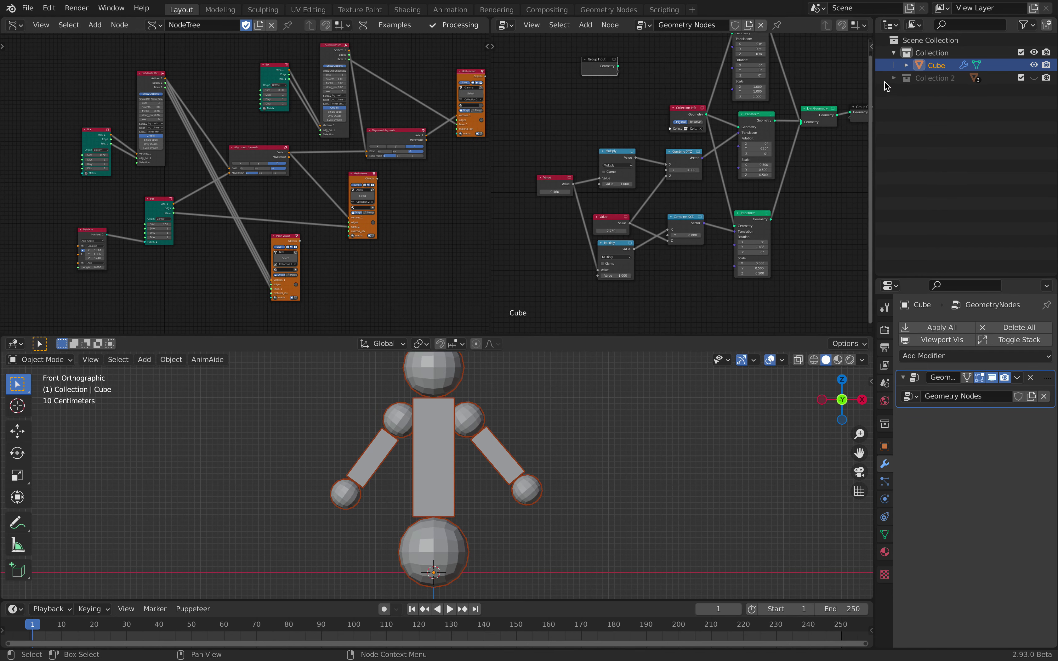
{"action": "left_click", "coordinate": [894, 78]}
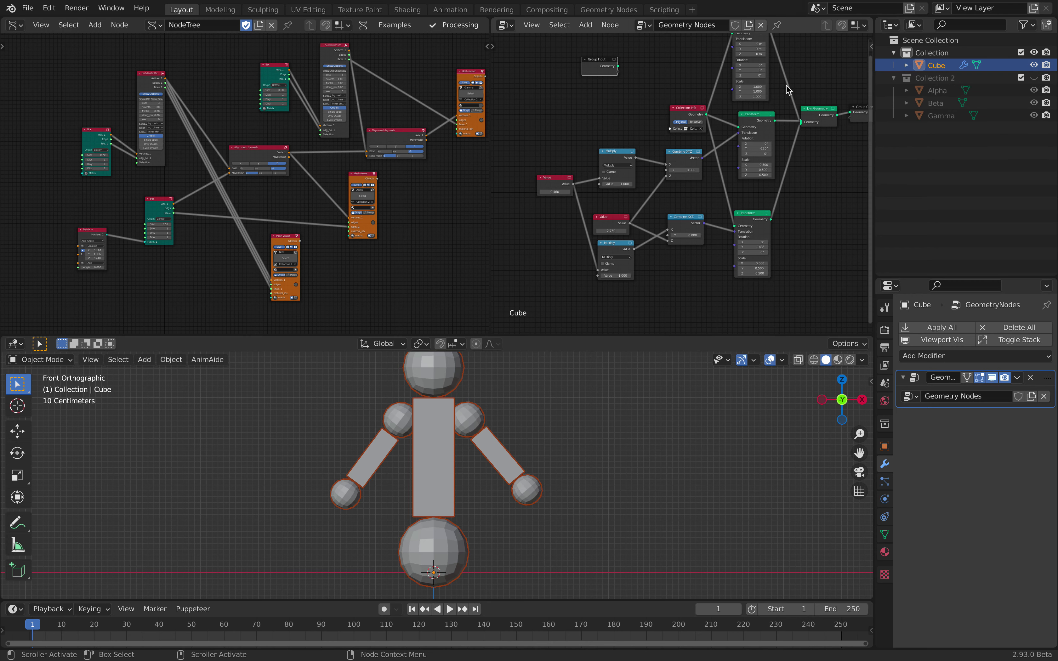
{"action": "left_click_drag", "start_coordinate": [490, 140], "coordinate": [597, 175]}
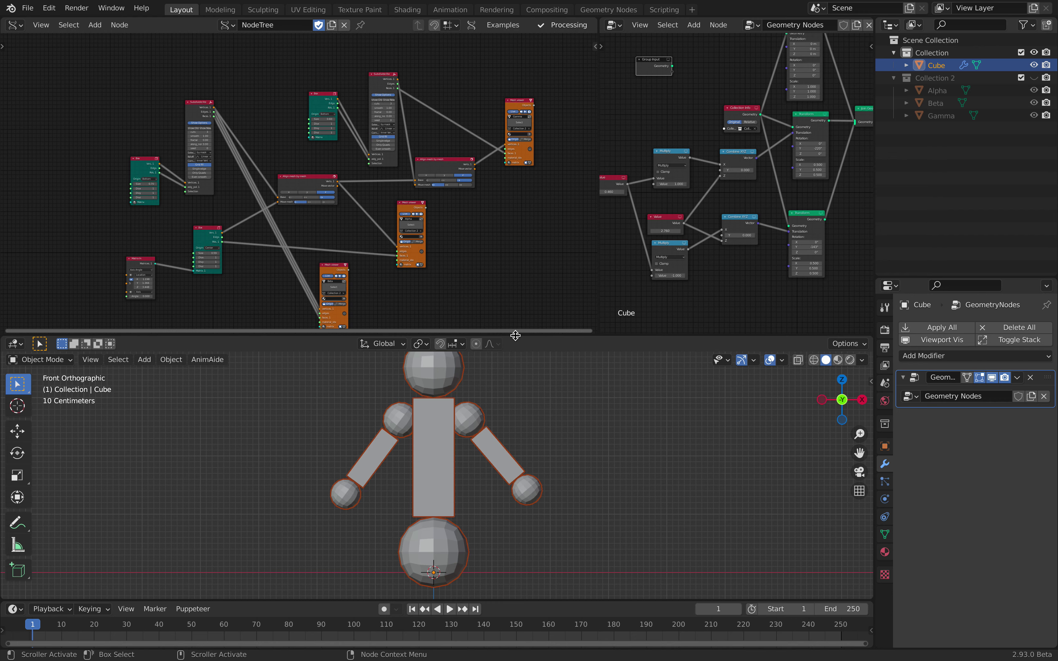
{"action": "left_click_drag", "start_coordinate": [515, 336], "coordinate": [515, 276]}
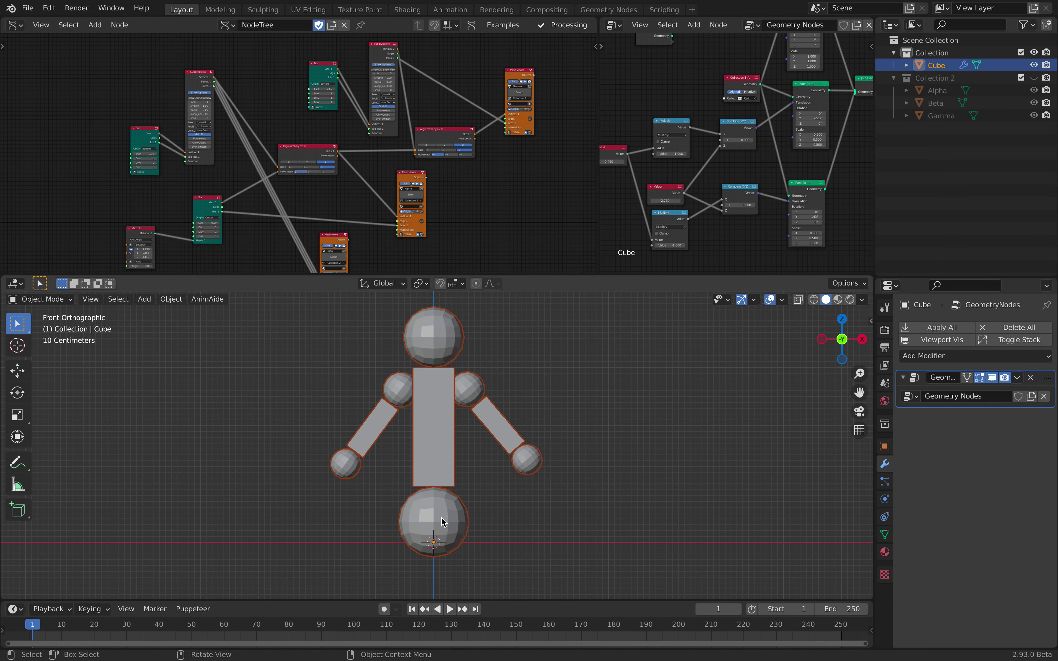
Set the size of the Box node feeding the first Subdivide node to about 0.73.
{"action": "scroll", "coordinate": [260, 184], "scroll_direction": "up", "scroll_amount": 3}
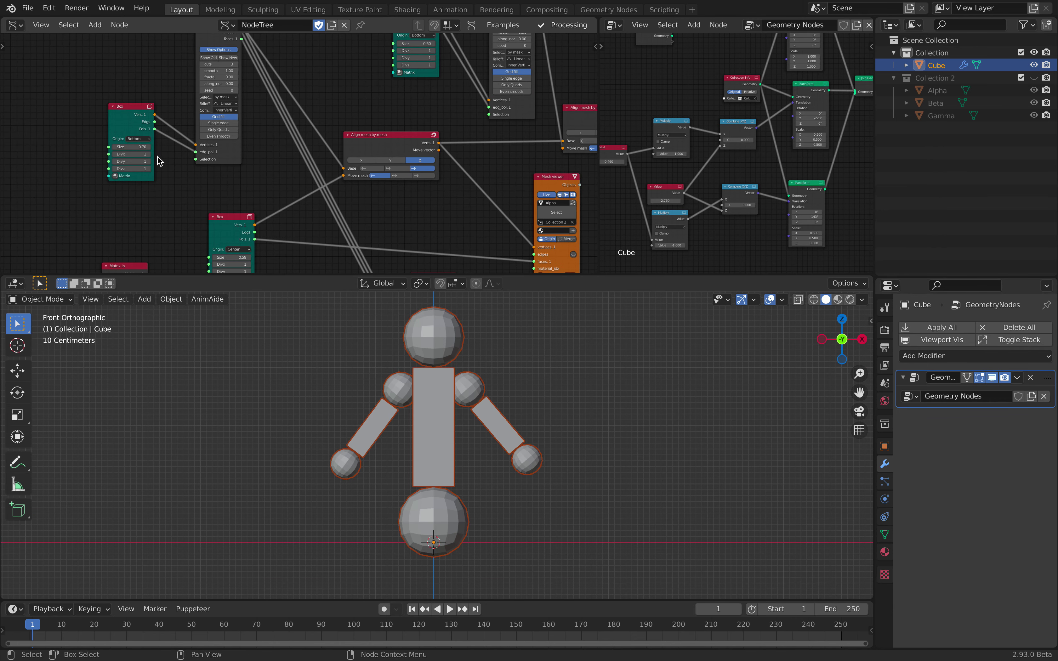
{"action": "left_click_drag", "start_coordinate": [131, 147], "coordinate": [102, 119]}
Examine the Sverchok tree's Subdivide, Align mesh by mesh and Mesh viewer nodes.
{"action": "middle_click_drag", "start_coordinate": [209, 56], "coordinate": [193, 82]}
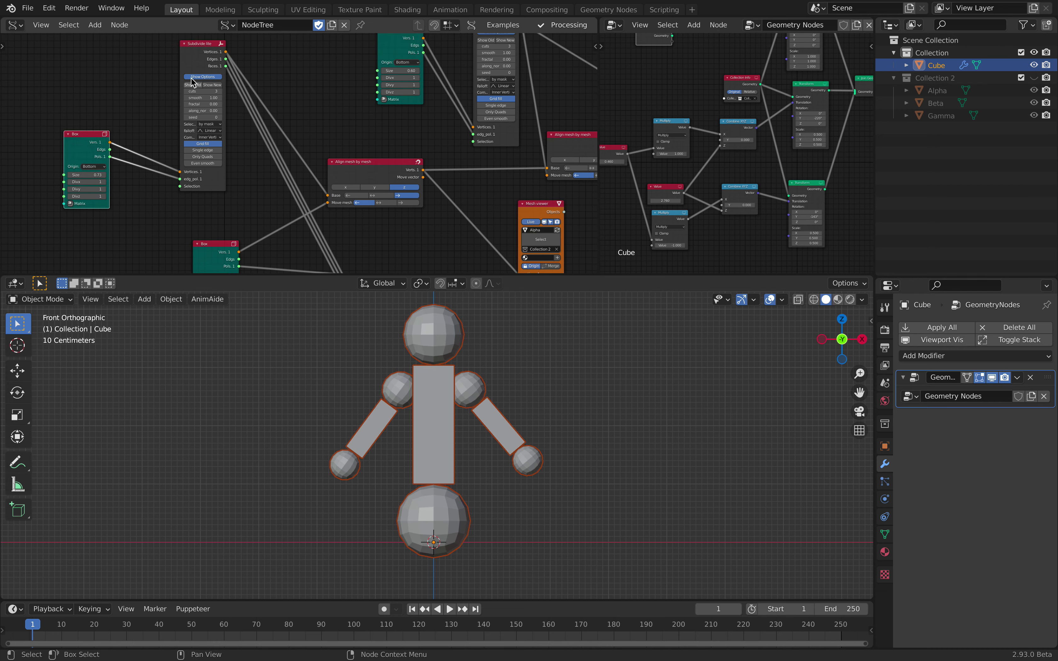
{"action": "left_click_drag", "start_coordinate": [202, 58], "coordinate": [189, 59]}
{"action": "middle_click_drag", "start_coordinate": [280, 114], "coordinate": [171, 85]}
{"action": "scroll", "coordinate": [210, 114], "scroll_direction": "down", "scroll_amount": 1}
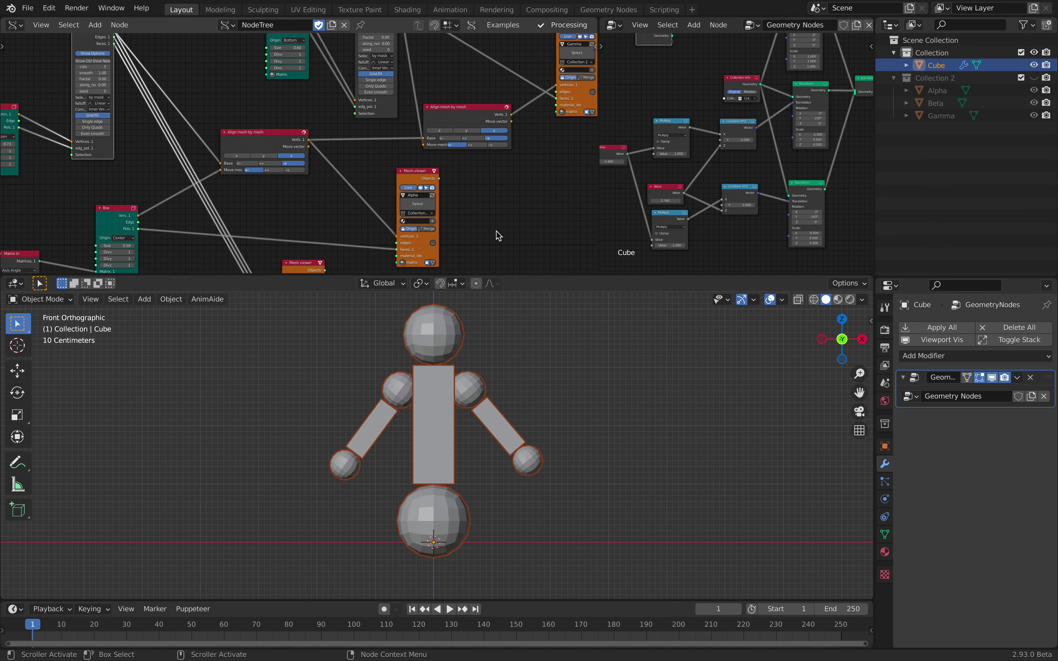
{"action": "scroll", "coordinate": [237, 201], "scroll_direction": "down", "scroll_amount": 1}
{"action": "middle_click_drag", "start_coordinate": [236, 201], "coordinate": [271, 250]}
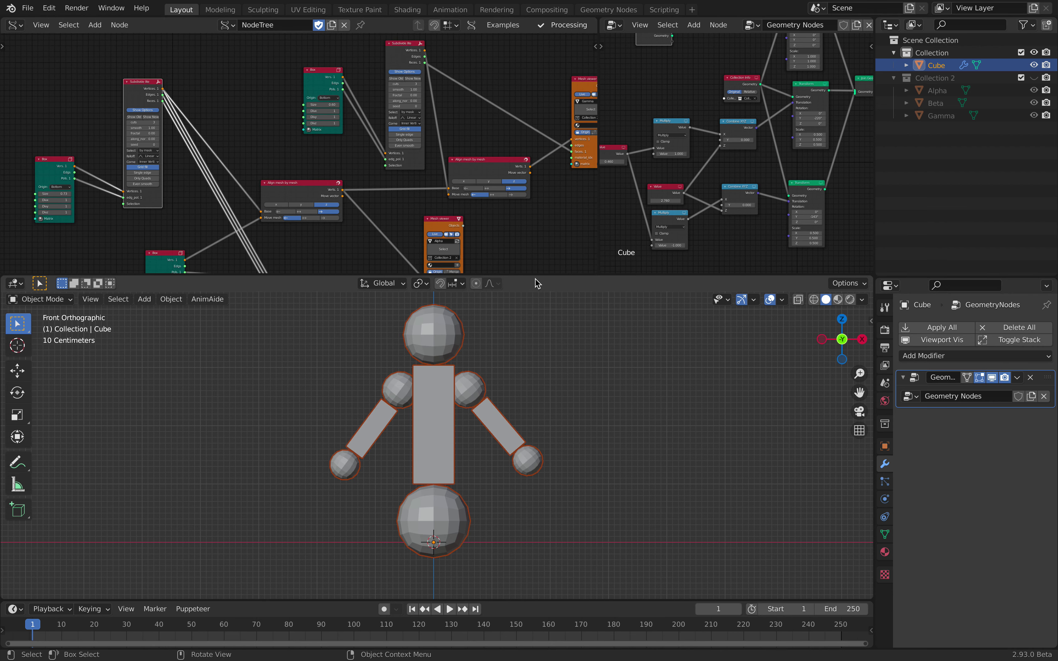
{"action": "middle_click_drag", "start_coordinate": [364, 171], "coordinate": [211, 113]}
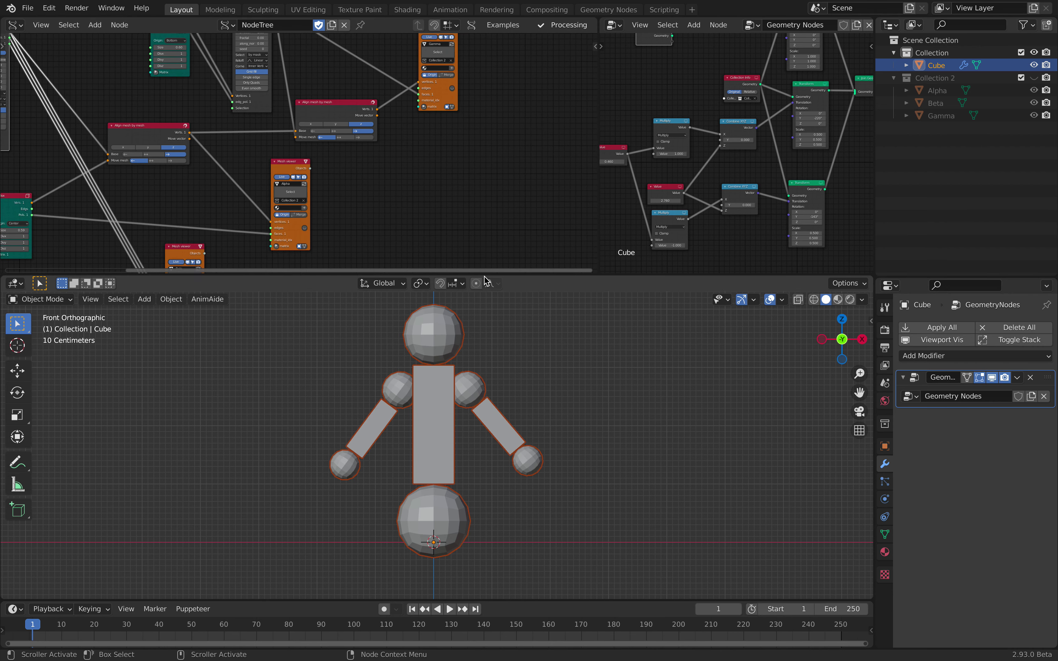
Enlarge the node editors and widen the torso through the X location of the Matrix in node.
{"action": "left_click_drag", "start_coordinate": [485, 277], "coordinate": [483, 344]}
{"action": "scroll", "coordinate": [234, 178], "scroll_direction": "up", "scroll_amount": 2}
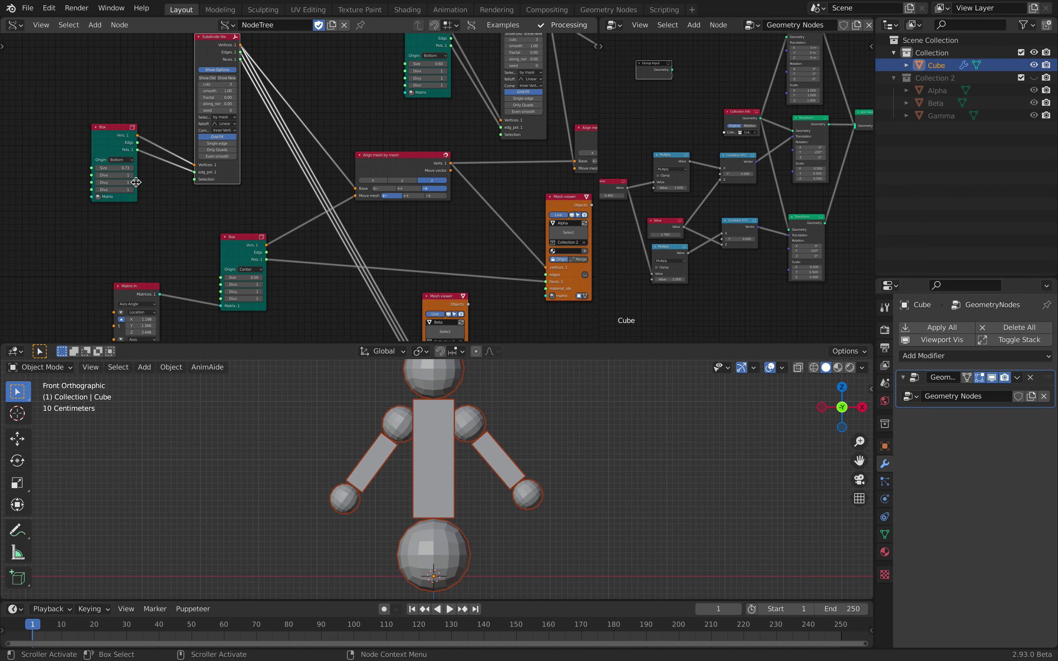
{"action": "middle_click_drag", "start_coordinate": [153, 191], "coordinate": [170, 134]}
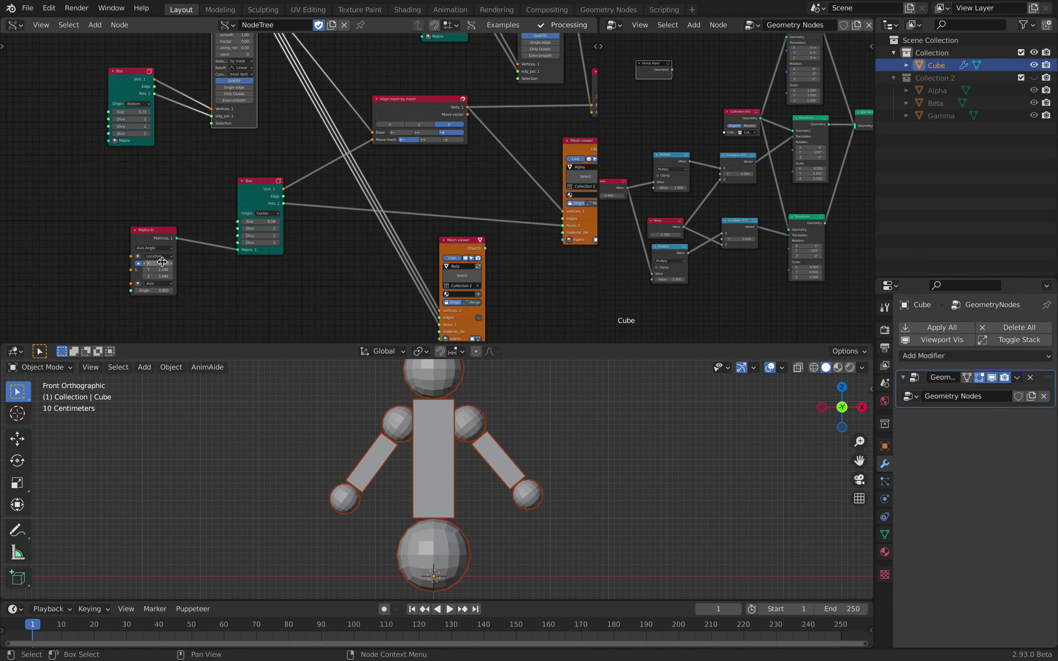
{"action": "scroll", "coordinate": [135, 220], "scroll_direction": "up", "scroll_amount": 2}
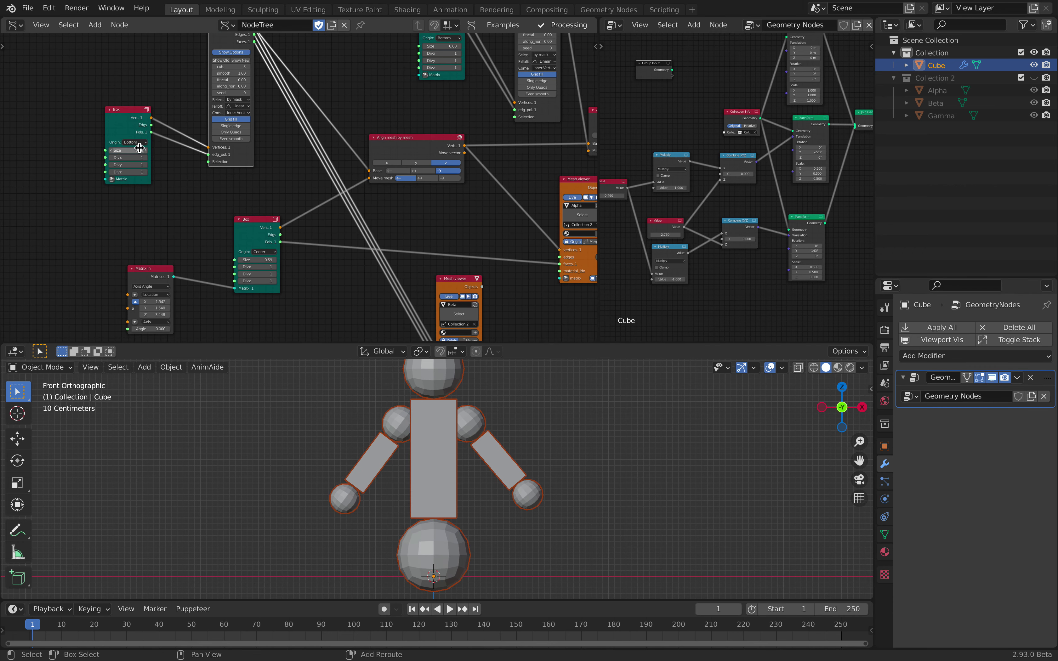
Set the size of the Box node feeding the first Subdivide node to 0.68.
{"action": "mouse_move", "coordinate": [140, 147]}
{"action": "left_mouse_down"}
{"action": "mouse_move", "coordinate": [152, 147]}
{"action": "mouse_move", "coordinate": [136, 148]}
{"action": "left_mouse_up"}
{"action": "scroll", "coordinate": [192, 116], "scroll_direction": "right", "scroll_amount": 2}
{"action": "scroll", "coordinate": [191, 116], "scroll_direction": "up", "scroll_amount": 2}
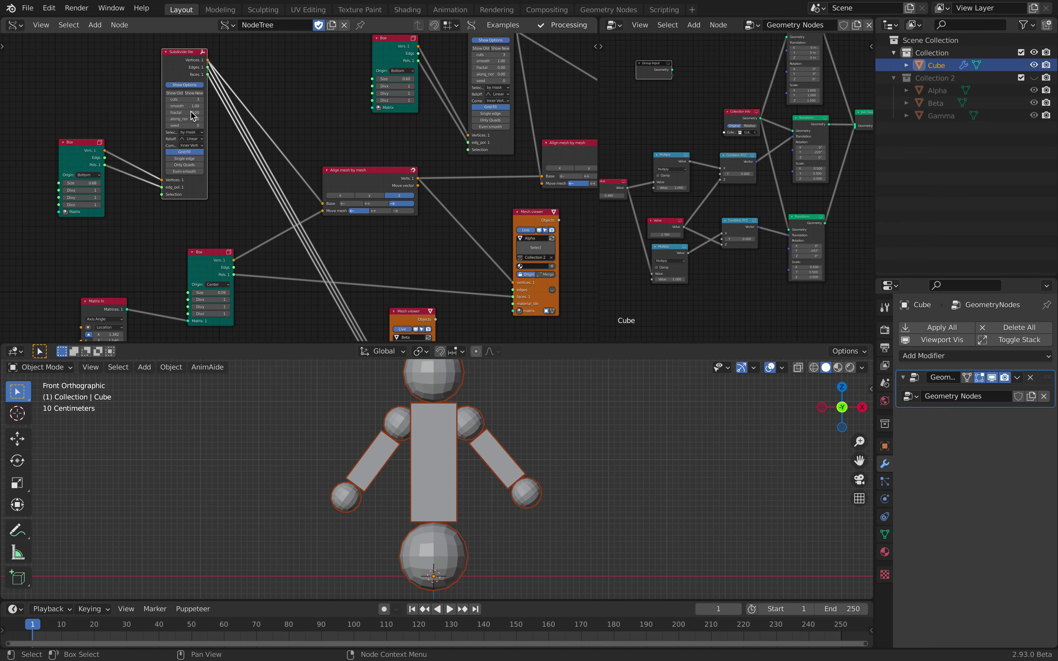
{"action": "scroll", "coordinate": [405, 239], "scroll_direction": "right", "scroll_amount": 2}
{"action": "scroll", "coordinate": [406, 238], "scroll_direction": "down", "scroll_amount": 1}
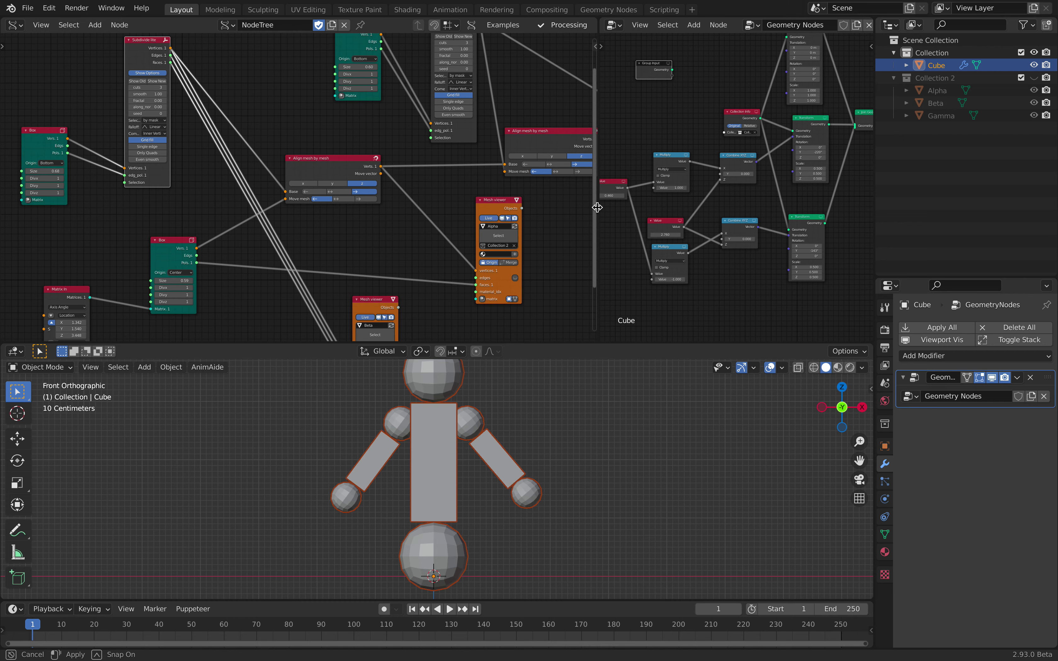
Widen the Geometry Nodes editor to fit its node tree and select the Value node driving the arms' sideways offset.
{"action": "left_click_drag", "start_coordinate": [597, 207], "coordinate": [225, 206]}
{"action": "key", "text": "Home"}
{"action": "mouse_move", "coordinate": [553, 343]}
{"action": "left_mouse_down"}
{"action": "mouse_move", "coordinate": [553, 409]}
{"action": "mouse_move", "coordinate": [541, 353]}
{"action": "left_mouse_up"}
{"action": "middle_click_drag", "start_coordinate": [483, 424], "coordinate": [487, 435], "text": "shift"}
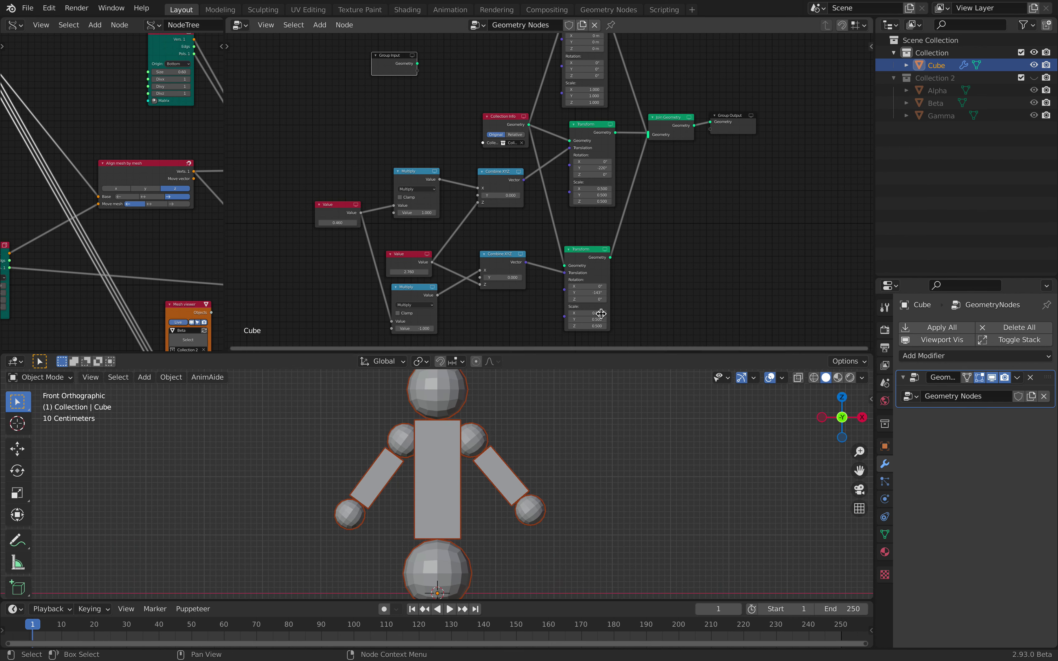
{"action": "middle_click_drag", "start_coordinate": [425, 186], "coordinate": [419, 190]}
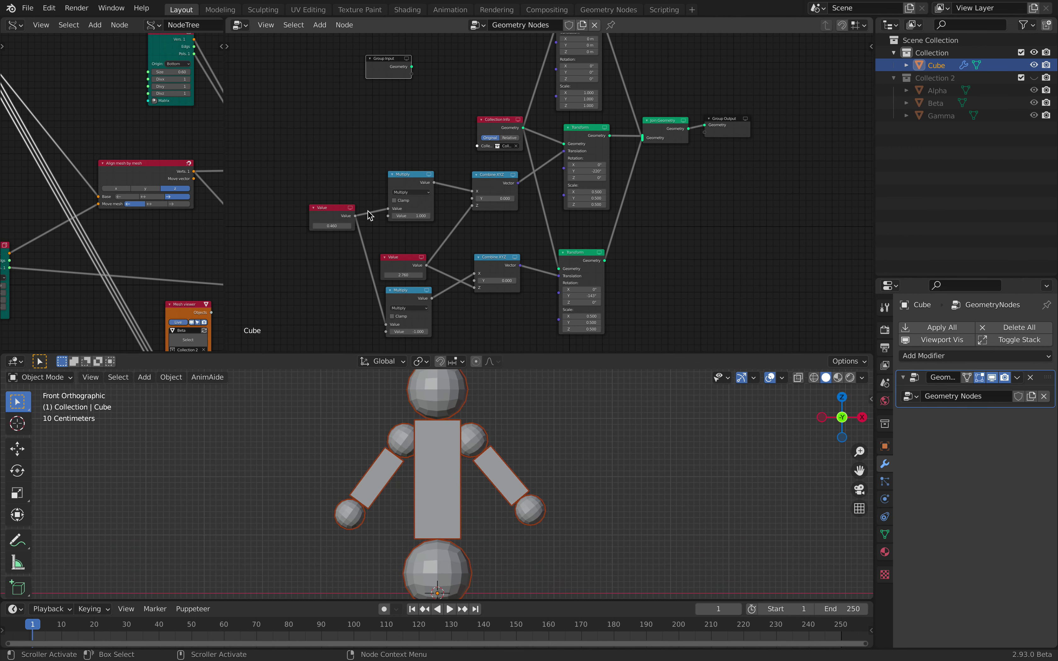
{"action": "left_click", "coordinate": [342, 214]}
Inspect the figure's underlying cube mesh in Edit Mode and return to Object Mode.
{"action": "scroll", "coordinate": [562, 451], "scroll_direction": "down", "scroll_amount": 1}
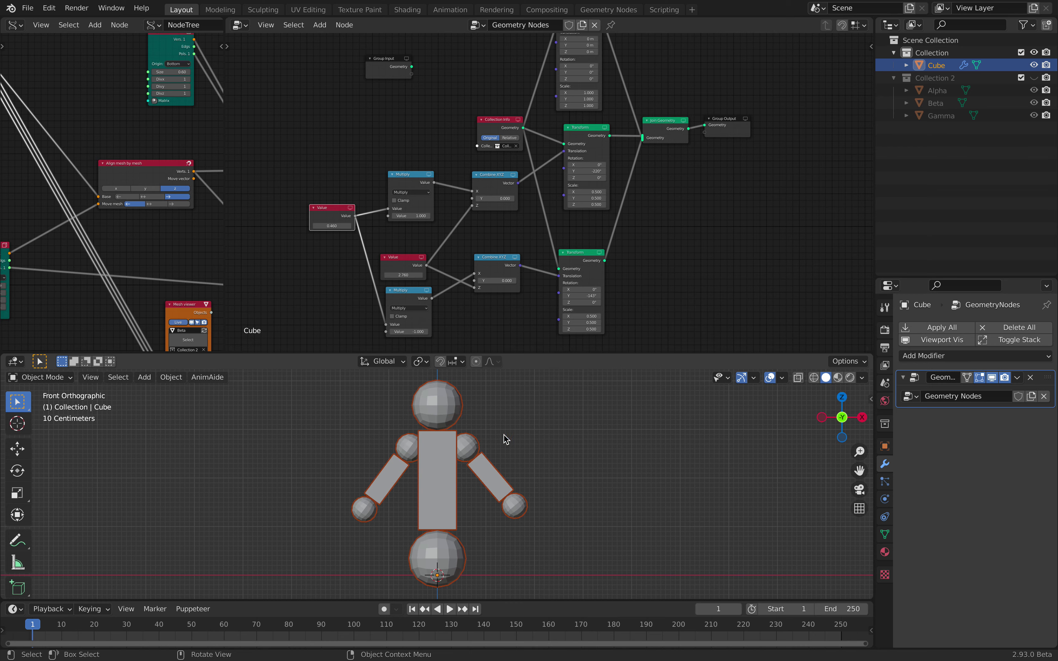
{"action": "key", "text": "Tab"}
{"action": "scroll", "coordinate": [499, 523], "scroll_direction": "down", "scroll_amount": 1}
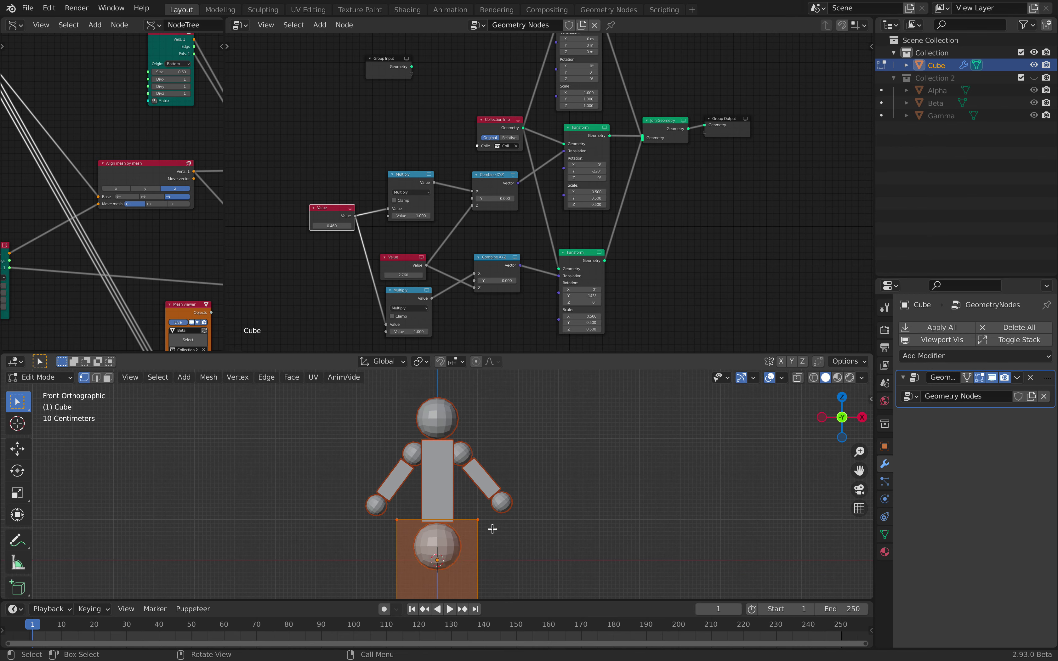
{"action": "scroll", "coordinate": [489, 522], "scroll_direction": "down", "scroll_amount": 2}
{"action": "key", "text": "Tab"}
{"action": "key", "text": "r"}
{"action": "key", "text": "r"}
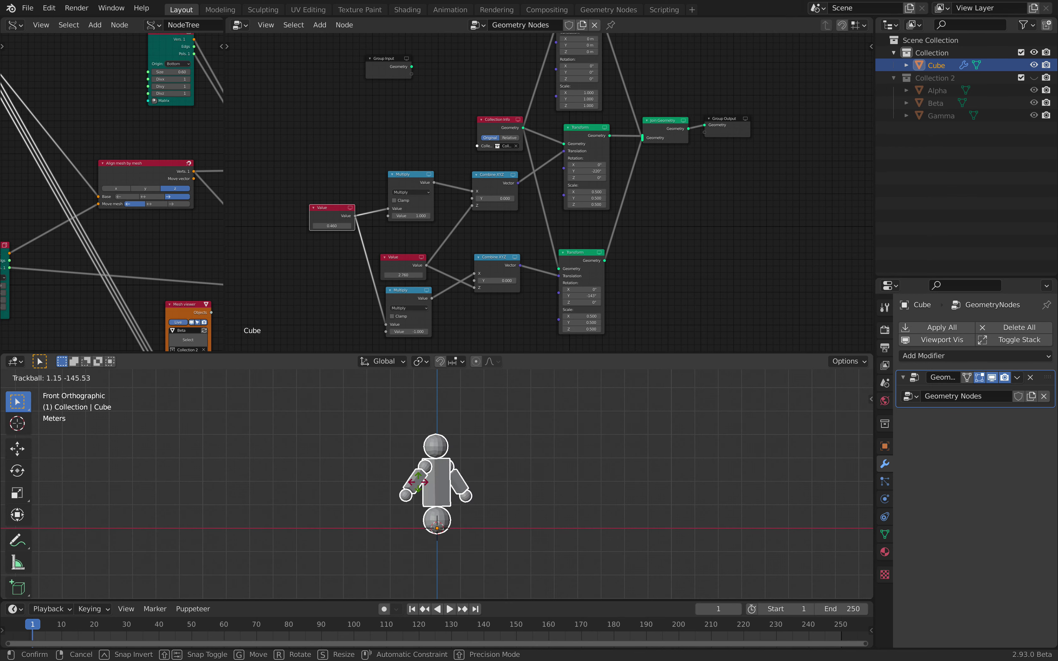
{"action": "right_click", "coordinate": [490, 482]}
{"action": "scroll", "coordinate": [491, 481], "scroll_direction": "up", "scroll_amount": 1}
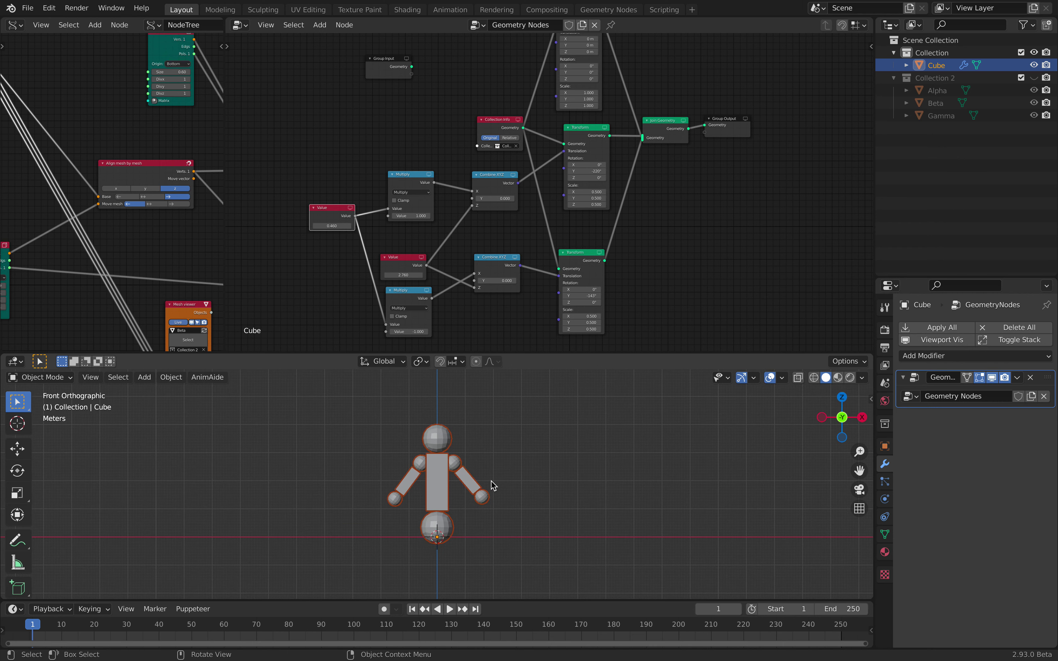
{"action": "scroll", "coordinate": [492, 481], "scroll_direction": "up", "scroll_amount": 3}
Shift the sideways-offset Value node and the upper Multiply node slightly in the Geometry Nodes tree.
{"action": "left_click_drag", "start_coordinate": [341, 208], "coordinate": [327, 202]}
{"action": "left_click_drag", "start_coordinate": [410, 181], "coordinate": [410, 177]}
{"action": "middle_click_drag", "start_coordinate": [410, 154], "coordinate": [401, 231]}
{"action": "scroll", "coordinate": [401, 232], "scroll_direction": "up", "scroll_amount": 3}
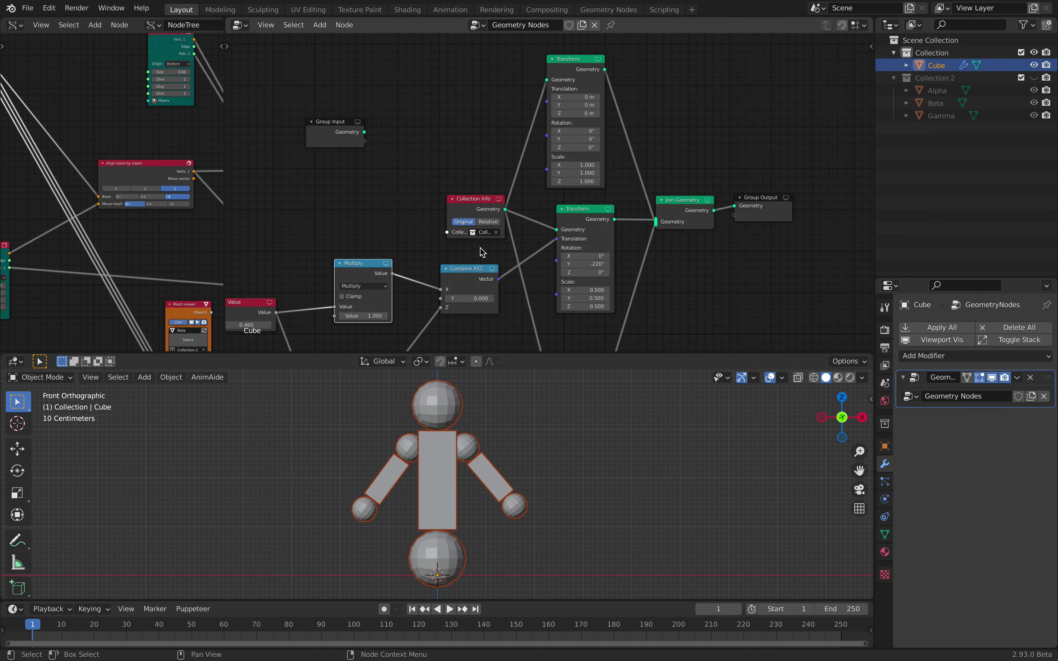
Move the Collection Info node farther away from the Transform nodes it feeds.
{"action": "left_click_drag", "start_coordinate": [474, 209], "coordinate": [400, 184]}
{"action": "scroll", "coordinate": [435, 165], "scroll_direction": "up", "scroll_amount": 1}
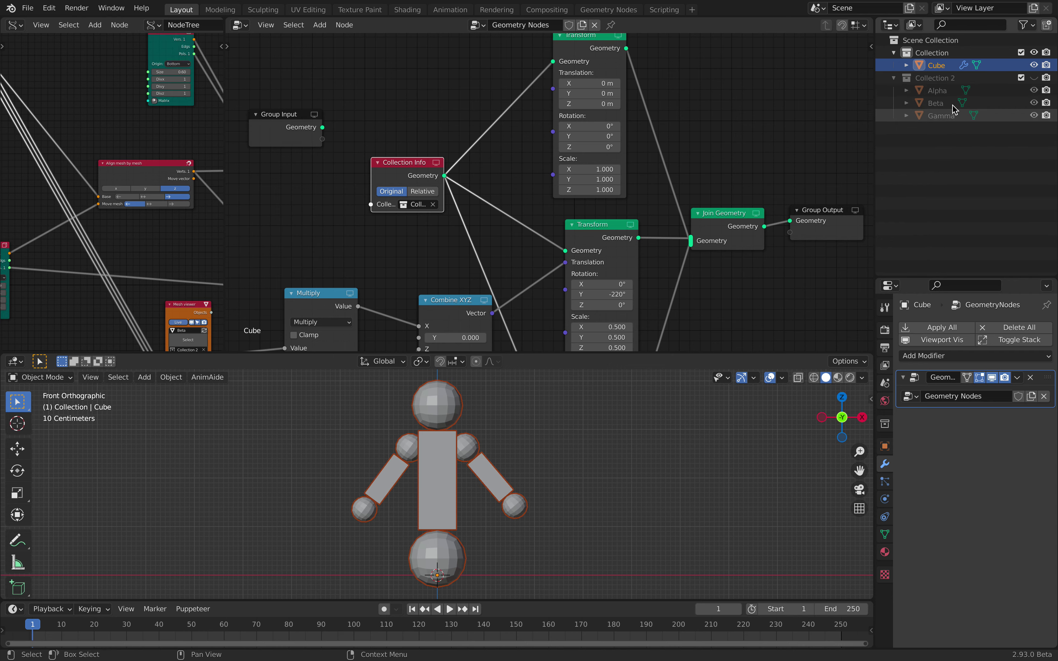
{"action": "middle_click_drag", "start_coordinate": [430, 149], "coordinate": [439, 140]}
{"action": "left_click_drag", "start_coordinate": [439, 160], "coordinate": [441, 163]}
{"action": "middle_click_drag", "start_coordinate": [572, 58], "coordinate": [552, 79]}
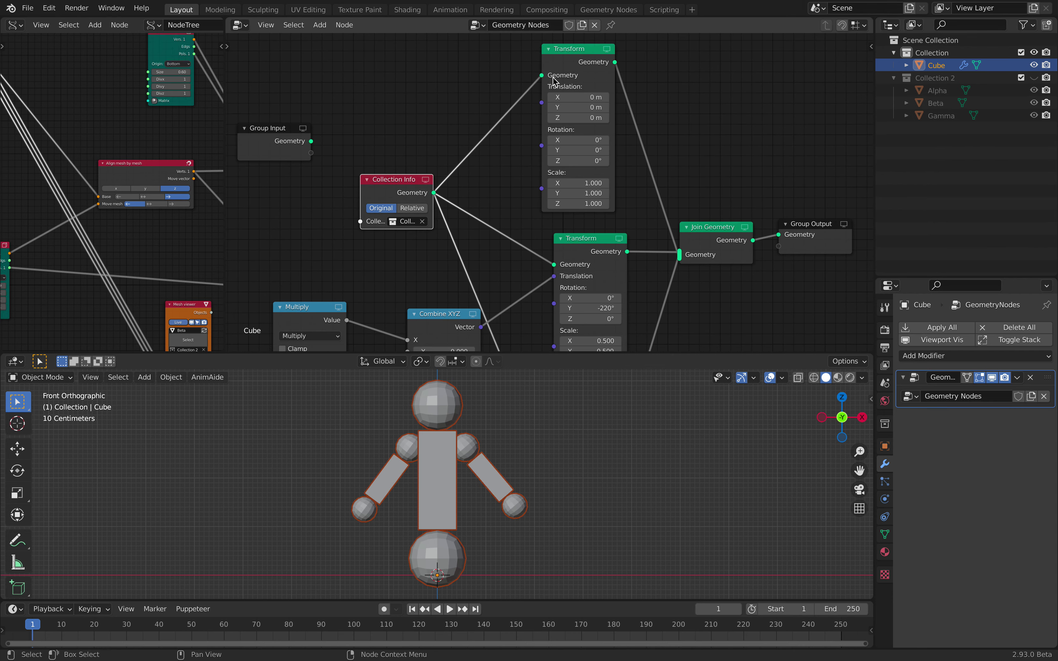
Move the Join Geometry node up and the Group Output node farther away from it in the Geometry Nodes tree.
{"action": "left_click_drag", "start_coordinate": [555, 81], "coordinate": [560, 75]}
{"action": "middle_click_drag", "start_coordinate": [596, 174], "coordinate": [577, 159]}
{"action": "left_click_drag", "start_coordinate": [570, 162], "coordinate": [612, 183]}
{"action": "left_click_drag", "start_coordinate": [695, 214], "coordinate": [711, 185]}
{"action": "left_click_drag", "start_coordinate": [802, 214], "coordinate": [805, 215]}
{"action": "type", "text": "1"}
{"action": "key", "text": "Return"}
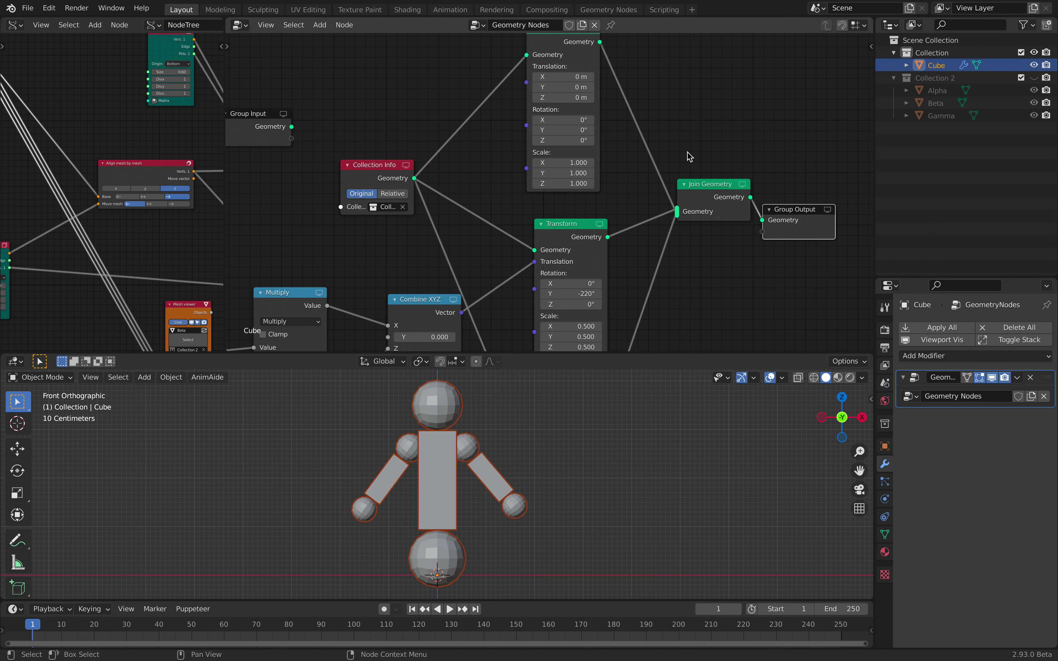
{"action": "middle_click_drag", "start_coordinate": [689, 159], "coordinate": [671, 125]}
{"action": "left_click_drag", "start_coordinate": [683, 157], "coordinate": [690, 137]}
{"action": "left_click_drag", "start_coordinate": [760, 189], "coordinate": [813, 212]}
{"action": "middle_click_drag", "start_coordinate": [613, 159], "coordinate": [630, 126]}
{"action": "left_click_drag", "start_coordinate": [574, 162], "coordinate": [572, 161]}
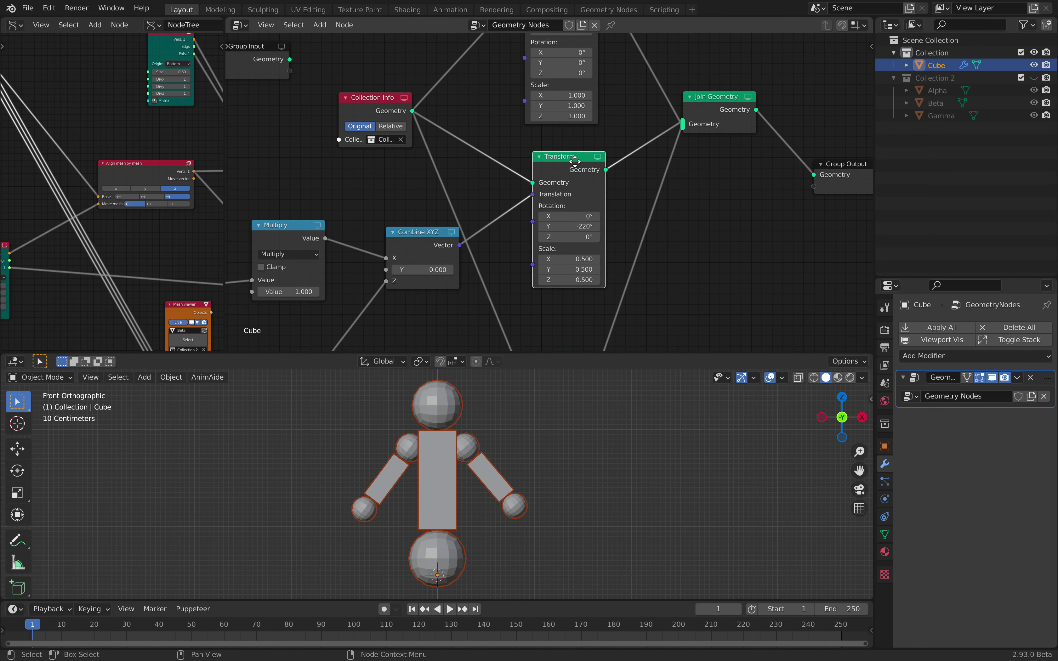
Set the Y rotation of the middle Transform node to -222° and of the lower Transform node to -79°.
{"action": "middle_click_drag", "start_coordinate": [569, 171], "coordinate": [566, 141]}
{"action": "scroll", "coordinate": [555, 185], "scroll_direction": "down", "scroll_amount": 2}
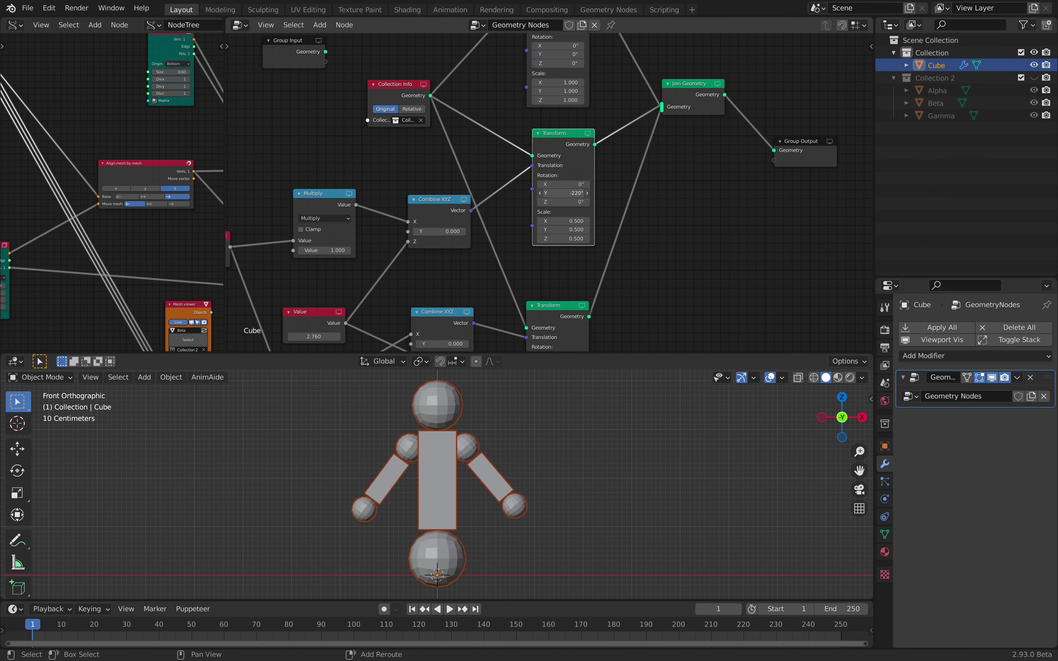
{"action": "mouse_move", "coordinate": [564, 192]}
{"action": "left_mouse_down"}
{"action": "mouse_move", "coordinate": [546, 193]}
{"action": "mouse_move", "coordinate": [582, 192]}
{"action": "mouse_move", "coordinate": [546, 193]}
{"action": "left_mouse_up"}
{"action": "middle_click_drag", "start_coordinate": [606, 233], "coordinate": [628, 127]}
{"action": "mouse_move", "coordinate": [581, 259]}
{"action": "left_mouse_down"}
{"action": "mouse_move", "coordinate": [612, 259]}
{"action": "mouse_move", "coordinate": [588, 256]}
{"action": "left_mouse_up"}
{"action": "left_click_drag", "start_coordinate": [592, 85], "coordinate": [622, 85]}
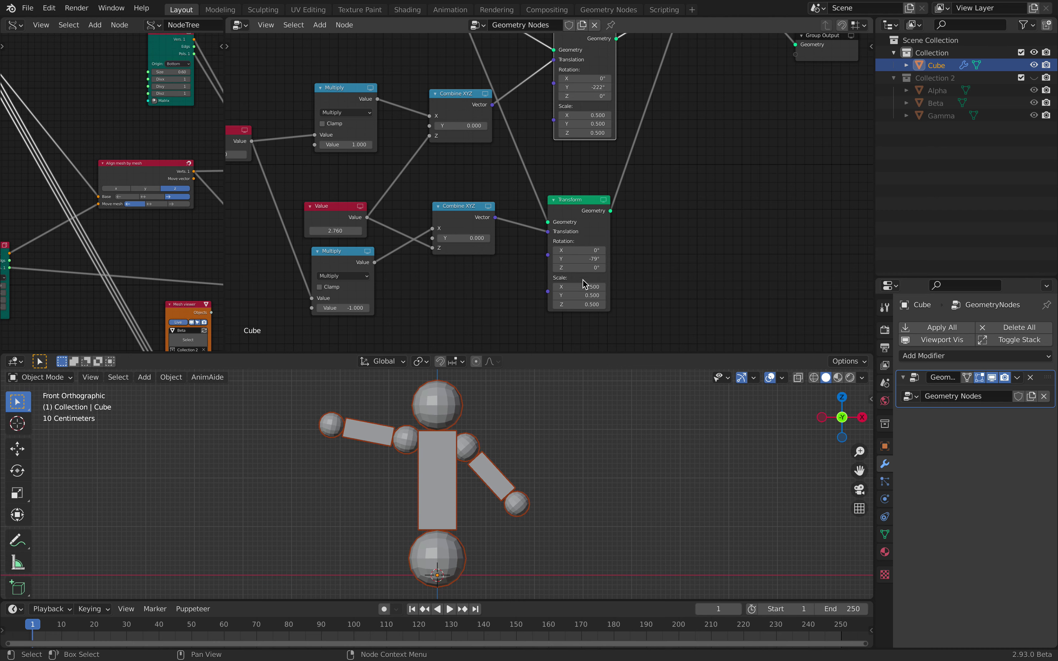
Try an X scale of 1 on the lower Transform node and undo the scale changes.
{"action": "mouse_move", "coordinate": [580, 287]}
{"action": "left_mouse_down"}
{"action": "mouse_move", "coordinate": [612, 287]}
{"action": "mouse_move", "coordinate": [570, 287]}
{"action": "left_mouse_up"}
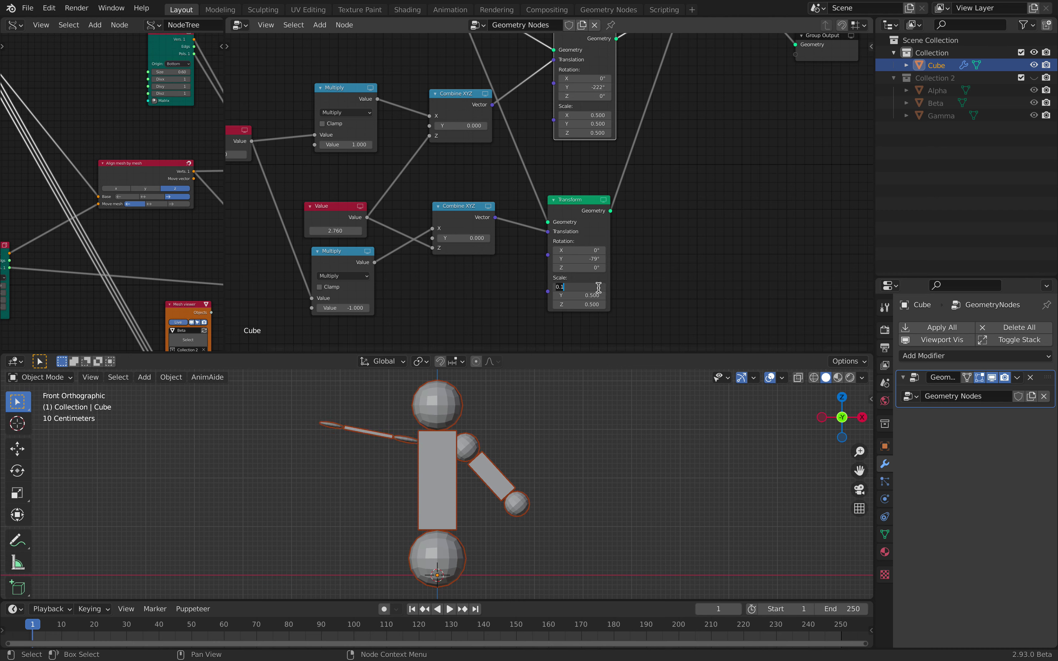
{"action": "key", "text": "ctrl+a"}
{"action": "type", "text": "1"}
{"action": "key", "text": "Return"}
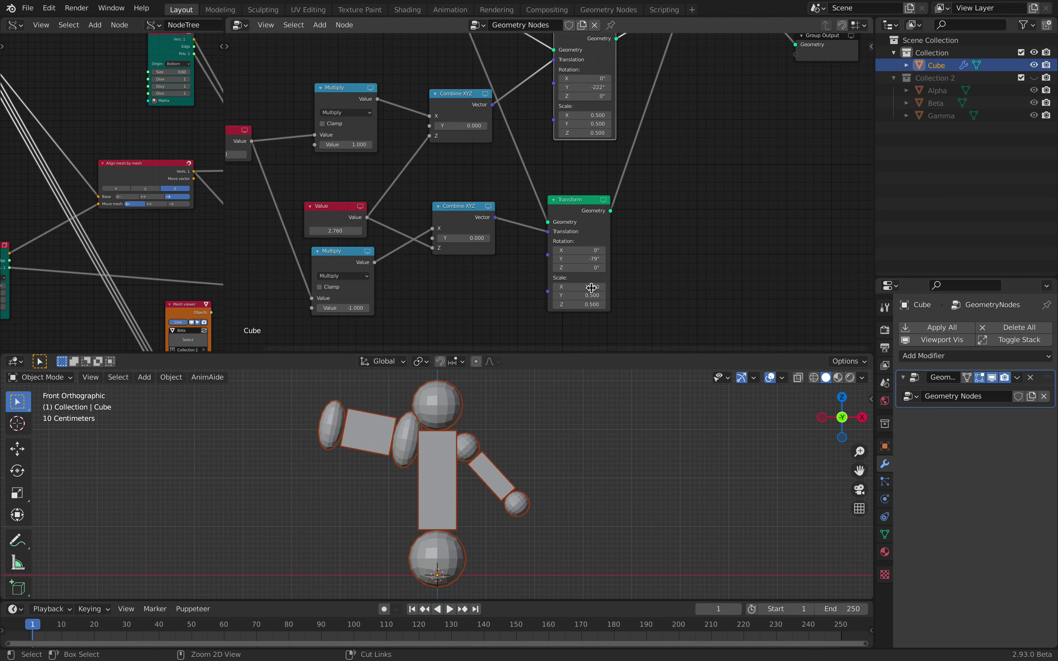
{"action": "key", "text": "ctrl+z"}
{"action": "key", "text": "ctrl+z"}
Save the blend file and bring the Value, Multiply and Combine XYZ nodes into view.
{"action": "middle_click_drag", "start_coordinate": [637, 255], "coordinate": [694, 243]}
{"action": "key", "text": "ctrl+s"}
{"action": "scroll", "coordinate": [535, 193], "scroll_direction": "down", "scroll_amount": 2}
{"action": "middle_click_drag", "start_coordinate": [533, 194], "coordinate": [568, 197]}
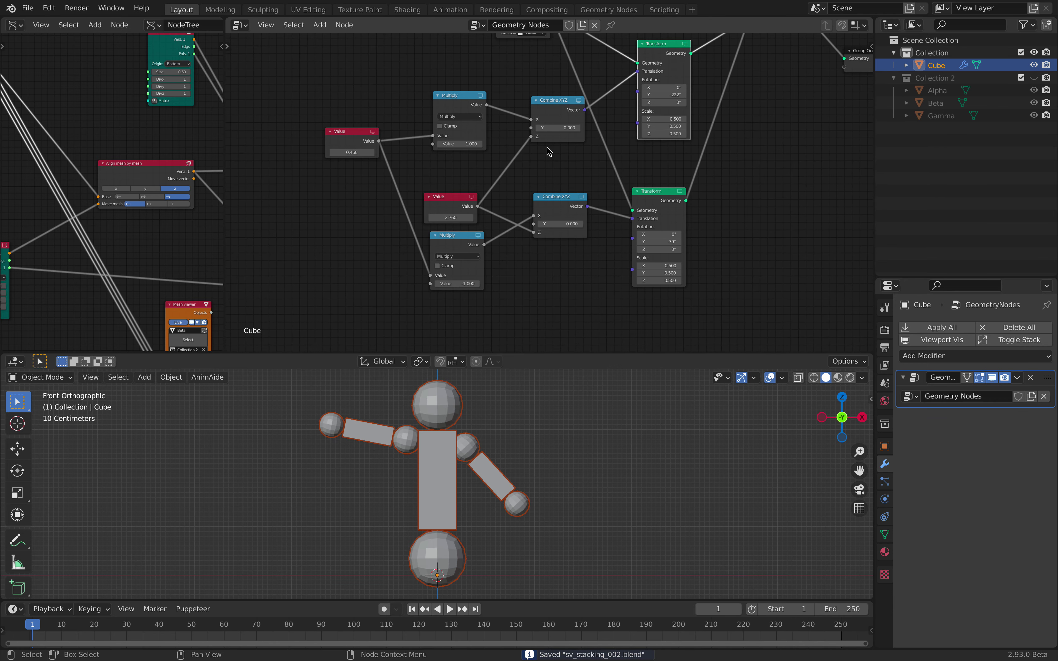
{"action": "middle_click_drag", "start_coordinate": [410, 133], "coordinate": [482, 140]}
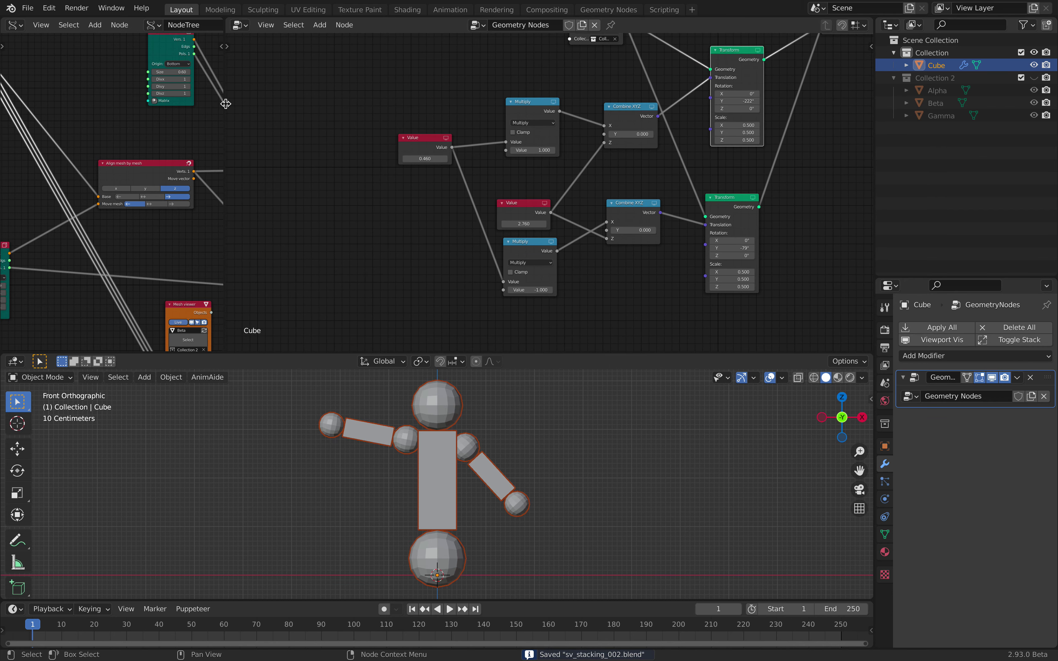
Widen the Sverchok node editor and slightly shift the 0.60-size Box node that feeds the head's Subdivide lite node.
{"action": "left_click_drag", "start_coordinate": [225, 103], "coordinate": [688, 141]}
{"action": "scroll", "coordinate": [499, 100], "scroll_direction": "up", "scroll_amount": 2}
{"action": "middle_click_drag", "start_coordinate": [500, 101], "coordinate": [380, 144]}
{"action": "left_click_drag", "start_coordinate": [313, 95], "coordinate": [333, 93]}
{"action": "middle_click_drag", "start_coordinate": [109, 175], "coordinate": [365, 156]}
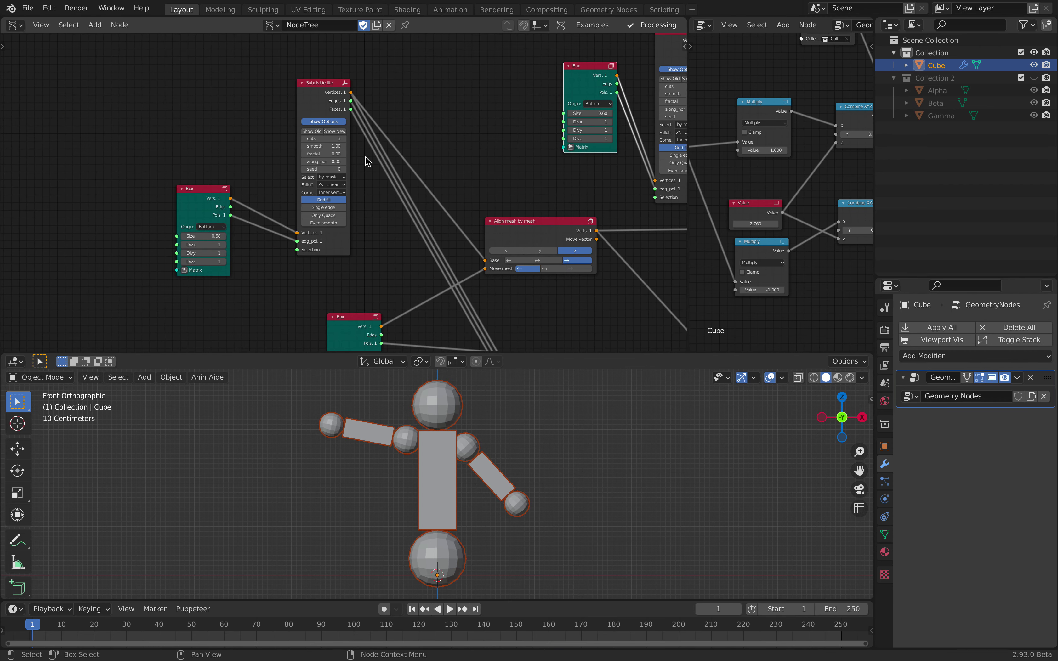
{"action": "middle_click_drag", "start_coordinate": [358, 222], "coordinate": [225, 212]}
{"action": "middle_click_drag", "start_coordinate": [425, 139], "coordinate": [354, 152]}
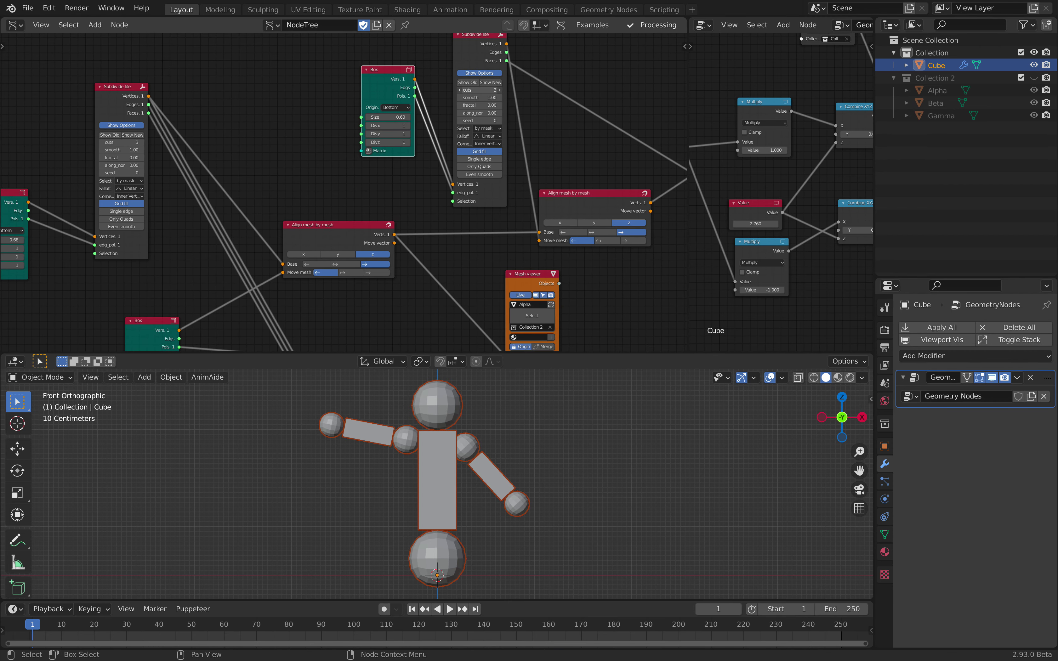
Try different cuts and smooth values on the Subdivide lite node that shapes the head.
{"action": "left_click", "coordinate": [499, 90]}
{"action": "left_click", "coordinate": [498, 90]}
{"action": "left_click_drag", "start_coordinate": [479, 98], "coordinate": [460, 105]}
Set the fractal value of the Subdivide lite node shaping the figure's base to 0.84.
{"action": "middle_click_drag", "start_coordinate": [174, 278], "coordinate": [297, 192]}
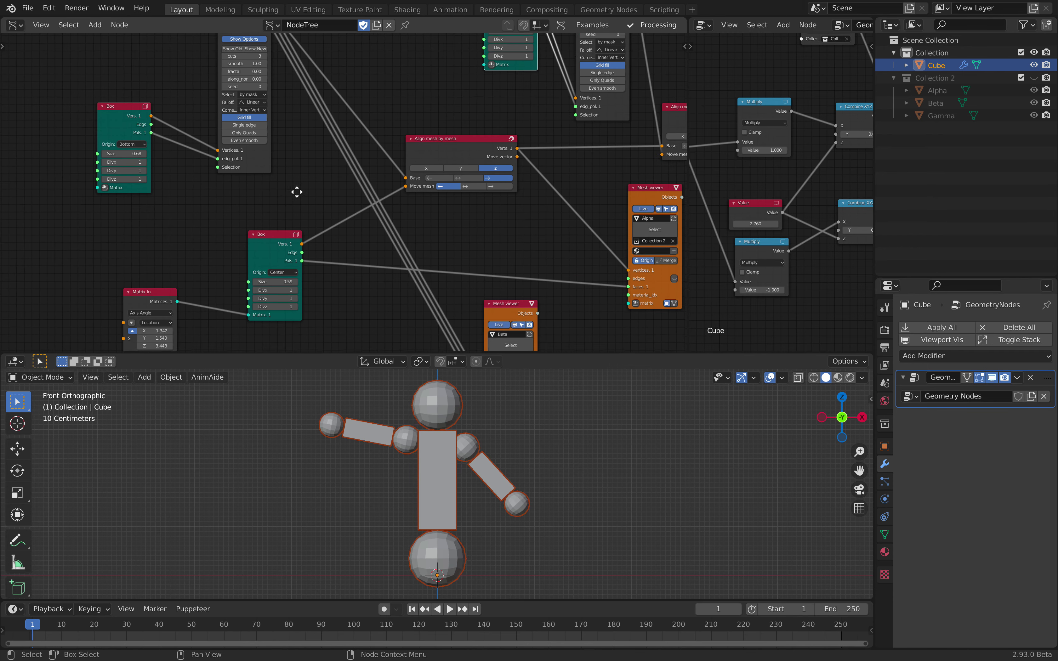
{"action": "middle_click_drag", "start_coordinate": [440, 181], "coordinate": [410, 188]}
{"action": "middle_click_drag", "start_coordinate": [218, 104], "coordinate": [349, 160]}
{"action": "scroll", "coordinate": [349, 156], "scroll_direction": "up", "scroll_amount": 5}
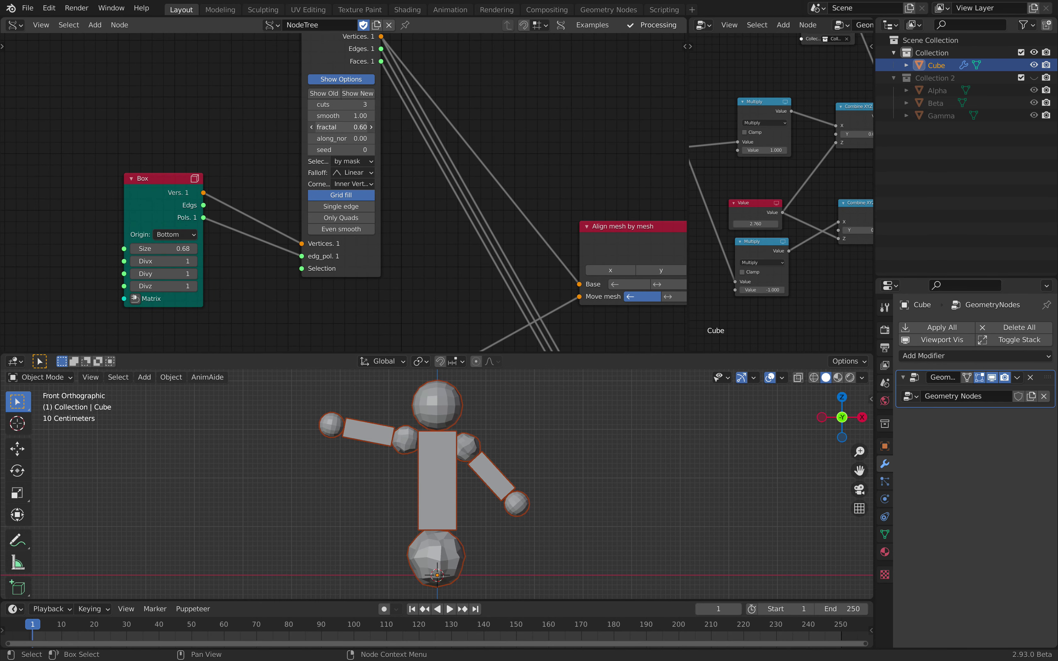
{"action": "mouse_move", "coordinate": [342, 116]}
{"action": "left_mouse_down"}
{"action": "mouse_move", "coordinate": [310, 116]}
{"action": "mouse_move", "coordinate": [372, 105]}
{"action": "mouse_move", "coordinate": [313, 119]}
{"action": "mouse_move", "coordinate": [336, 121]}
{"action": "left_mouse_up"}
Slightly shift the two Align mesh by mesh nodes and the Alpha Mesh viewer node in the Sverchok tree.
{"action": "scroll", "coordinate": [345, 127], "scroll_direction": "down", "scroll_amount": 4}
{"action": "middle_click_drag", "start_coordinate": [415, 159], "coordinate": [262, 140]}
{"action": "scroll", "coordinate": [322, 168], "scroll_direction": "up", "scroll_amount": 3}
{"action": "scroll", "coordinate": [323, 169], "scroll_direction": "up", "scroll_amount": 1}
{"action": "left_click_drag", "start_coordinate": [351, 167], "coordinate": [343, 161]}
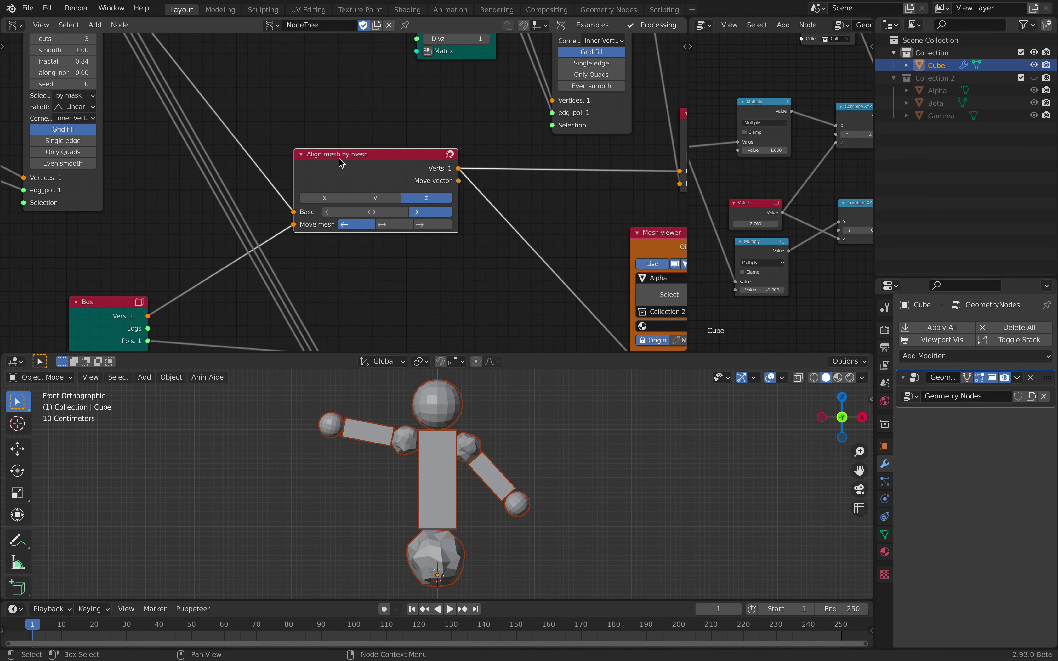
{"action": "scroll", "coordinate": [373, 189], "scroll_direction": "down", "scroll_amount": 2}
{"action": "middle_click_drag", "start_coordinate": [387, 171], "coordinate": [199, 170]}
{"action": "left_click_drag", "start_coordinate": [213, 170], "coordinate": [215, 165]}
{"action": "mouse_move", "coordinate": [532, 139]}
{"action": "left_mouse_down"}
{"action": "mouse_move", "coordinate": [533, 162]}
{"action": "mouse_move", "coordinate": [539, 154]}
{"action": "left_mouse_up"}
{"action": "left_click_drag", "start_coordinate": [422, 230], "coordinate": [410, 238]}
{"action": "scroll", "coordinate": [434, 171], "scroll_direction": "down", "scroll_amount": 2}
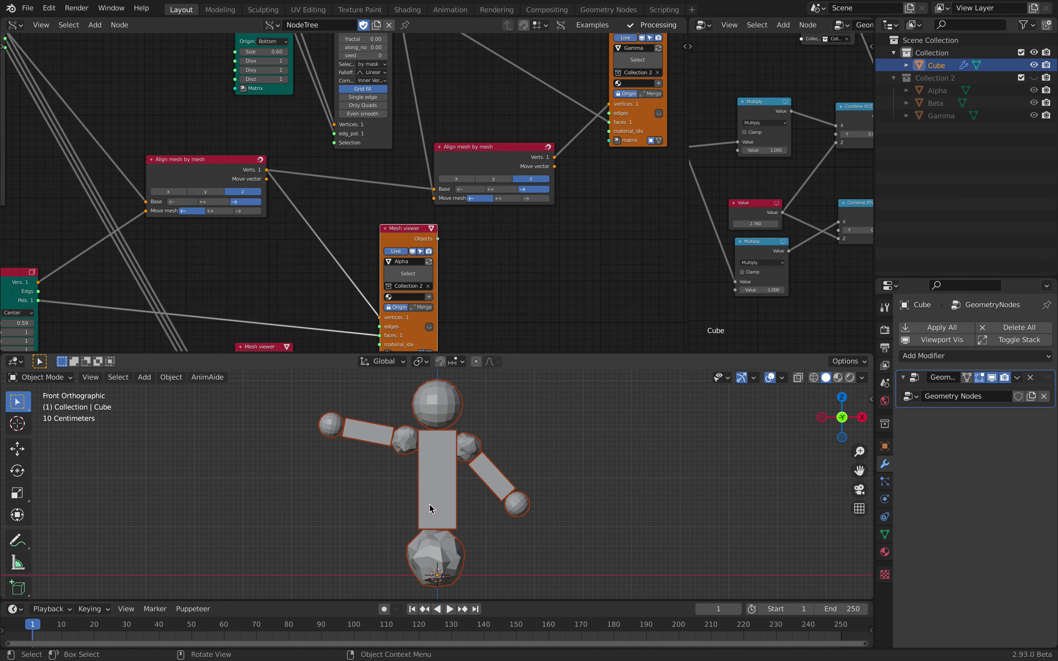
Set the torso's Matrix In scale to X 1.162, Y 1.648 and Z 3.826.
{"action": "middle_click_drag", "start_coordinate": [329, 221], "coordinate": [433, 207]}
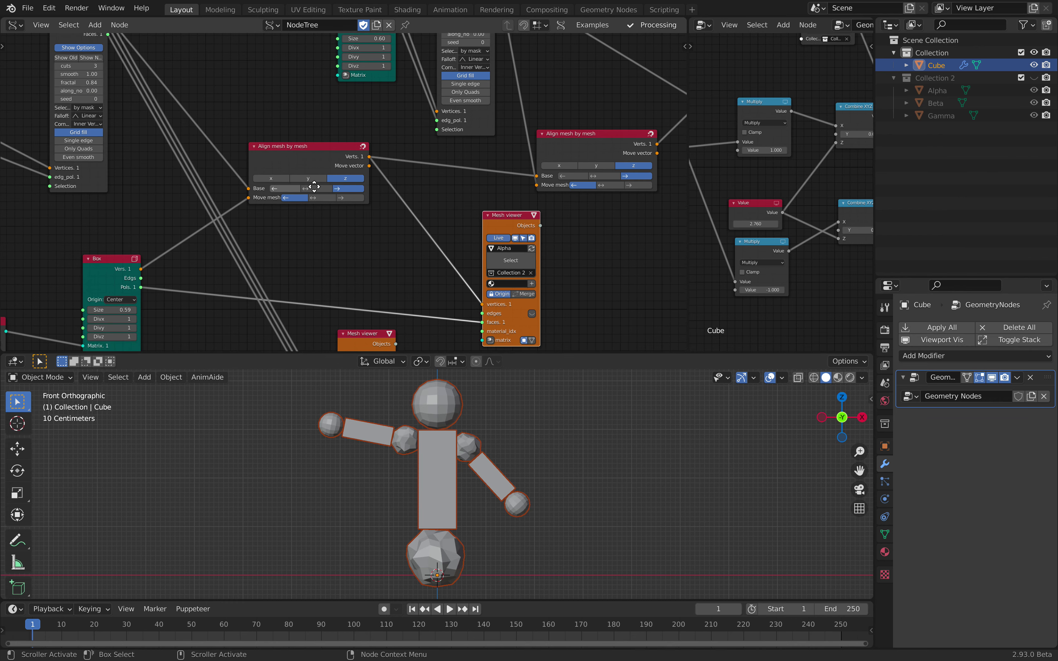
{"action": "middle_click_drag", "start_coordinate": [300, 186], "coordinate": [395, 181]}
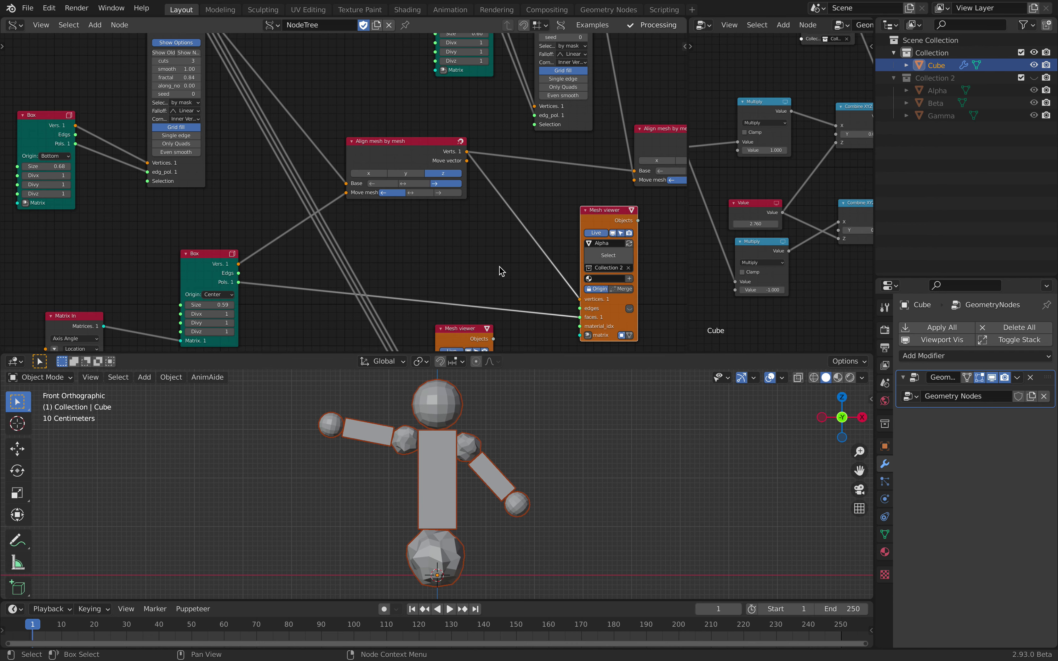
{"action": "middle_click_drag", "start_coordinate": [550, 235], "coordinate": [449, 207]}
{"action": "scroll", "coordinate": [449, 207], "scroll_direction": "down", "scroll_amount": 1}
{"action": "scroll", "coordinate": [453, 217], "scroll_direction": "down", "scroll_amount": 1}
{"action": "middle_click_drag", "start_coordinate": [421, 168], "coordinate": [379, 148]}
{"action": "middle_click_drag", "start_coordinate": [506, 176], "coordinate": [466, 186]}
{"action": "middle_click_drag", "start_coordinate": [278, 236], "coordinate": [519, 195]}
{"action": "scroll", "coordinate": [256, 189], "scroll_direction": "up", "scroll_amount": 3}
{"action": "scroll", "coordinate": [255, 189], "scroll_direction": "up", "scroll_amount": 1}
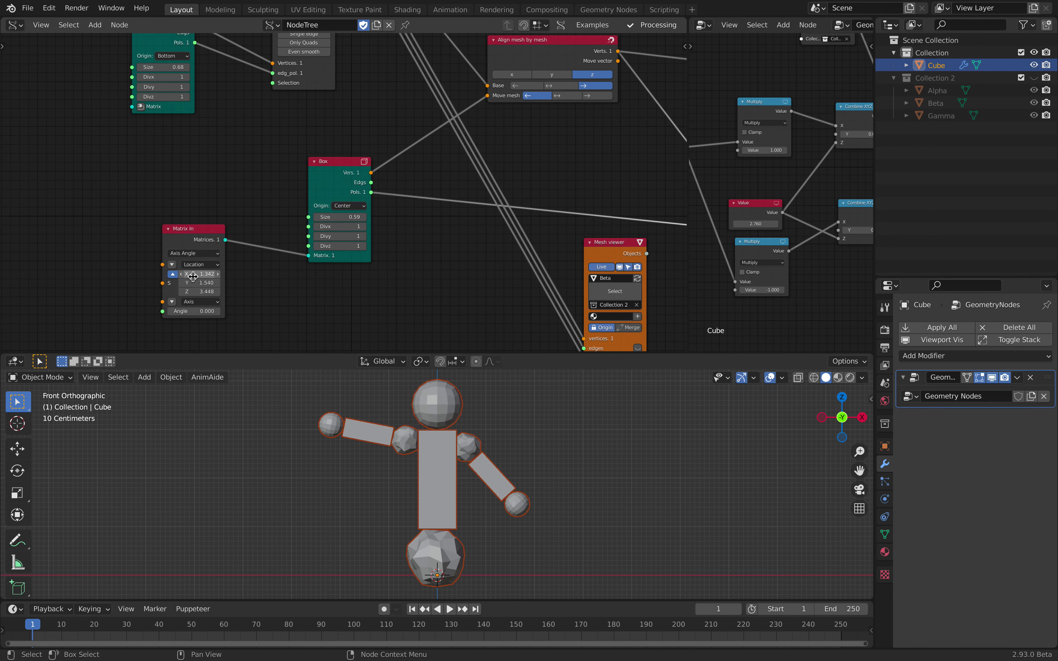
{"action": "mouse_move", "coordinate": [194, 275]}
{"action": "left_mouse_down", "text": "shift"}
{"action": "mouse_move", "coordinate": [246, 275]}
{"action": "mouse_move", "coordinate": [198, 275]}
{"action": "left_mouse_up", "text": "shift"}
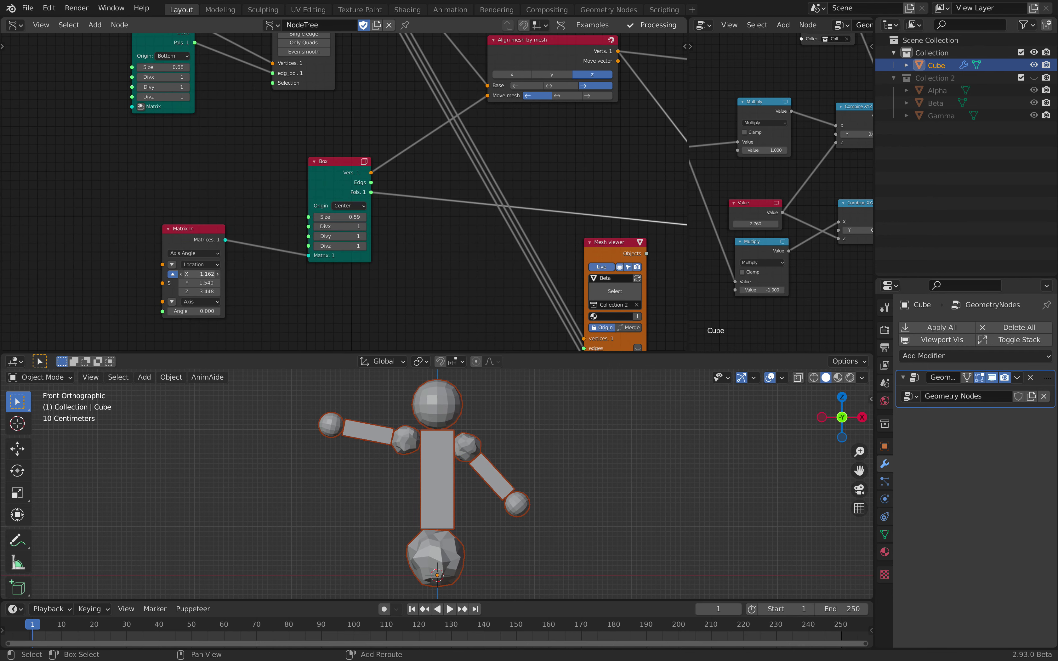
{"action": "mouse_move", "coordinate": [199, 291]}
{"action": "left_mouse_down"}
{"action": "mouse_move", "coordinate": [223, 292]}
{"action": "mouse_move", "coordinate": [209, 291]}
{"action": "left_mouse_up"}
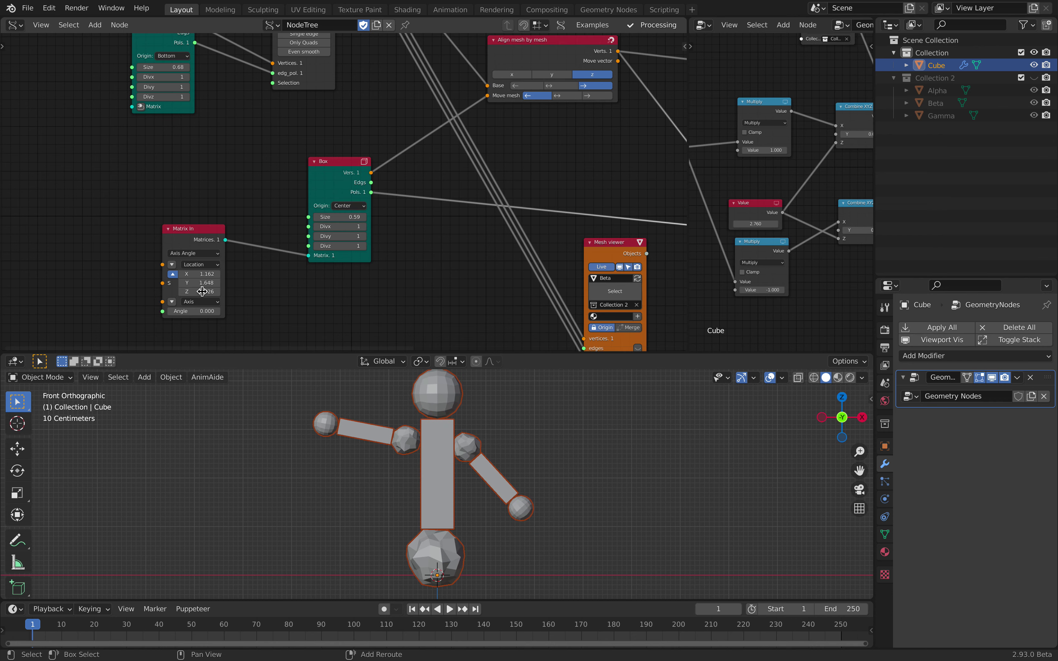
Enlarge the viewport and Geometry Nodes editor, and set the arms' height Value node to 2.720 and sideways offset to 0.400.
{"action": "left_click_drag", "start_coordinate": [483, 353], "coordinate": [483, 332]}
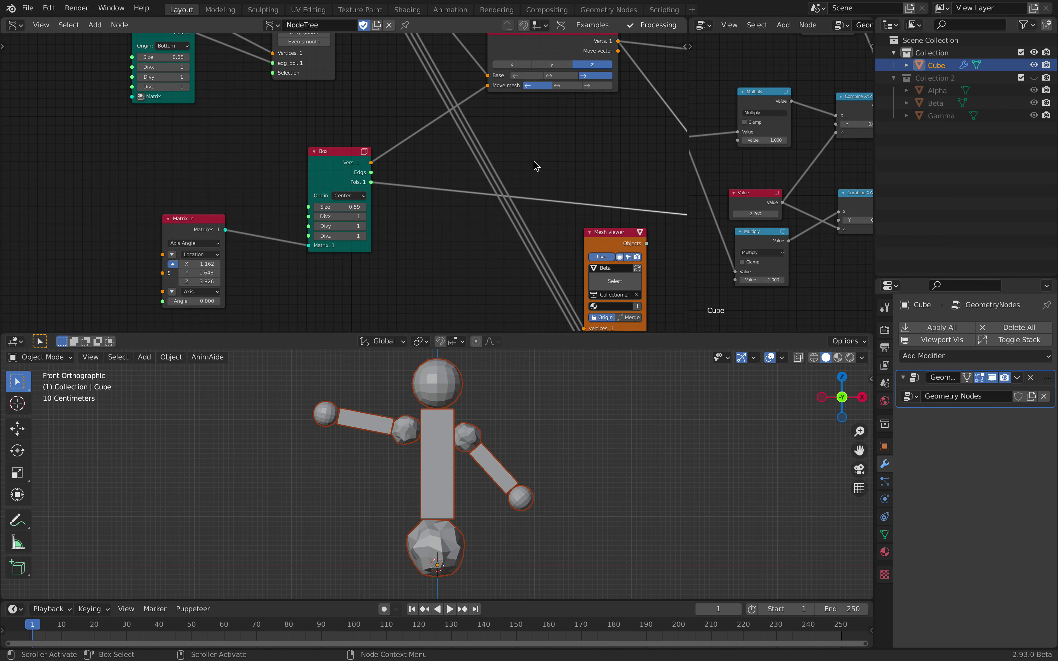
{"action": "middle_click_drag", "start_coordinate": [535, 161], "coordinate": [408, 152]}
{"action": "left_click_drag", "start_coordinate": [688, 131], "coordinate": [489, 116]}
{"action": "middle_click_drag", "start_coordinate": [595, 139], "coordinate": [517, 140]}
{"action": "middle_click_drag", "start_coordinate": [642, 165], "coordinate": [752, 158]}
{"action": "mouse_move", "coordinate": [684, 206]}
{"action": "left_mouse_down"}
{"action": "mouse_move", "coordinate": [746, 207]}
{"action": "mouse_move", "coordinate": [616, 207]}
{"action": "mouse_move", "coordinate": [698, 208]}
{"action": "left_mouse_up"}
{"action": "left_click_drag", "start_coordinate": [591, 142], "coordinate": [579, 142]}
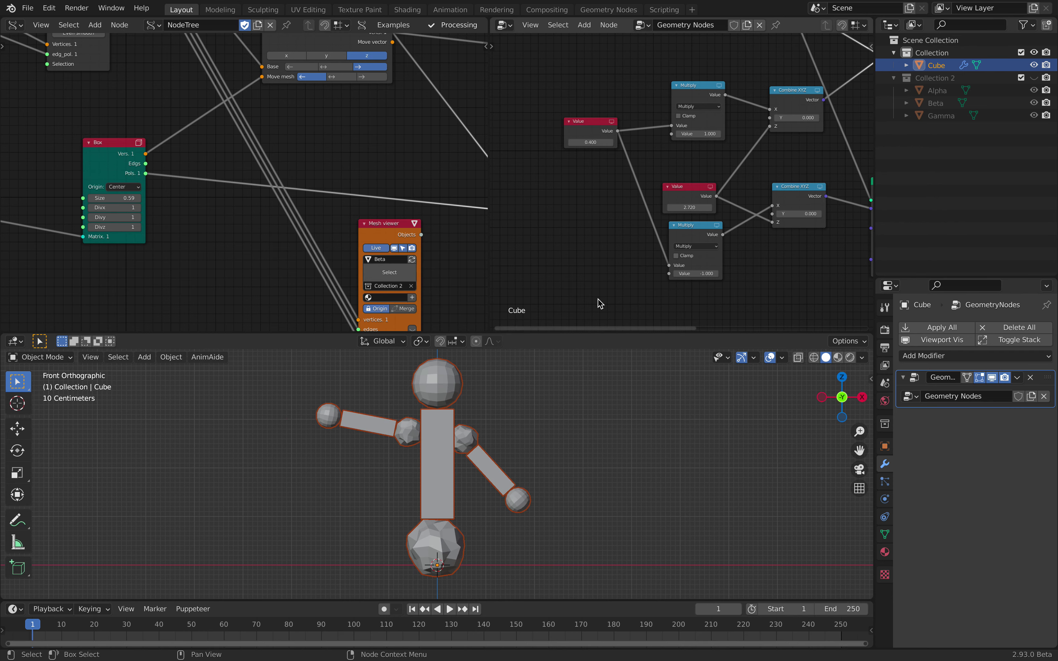
Raise both arms by setting the Y rotation to -76.8° on the lower Transform node and -294° on the middle one.
{"action": "middle_click_drag", "start_coordinate": [816, 178], "coordinate": [651, 156]}
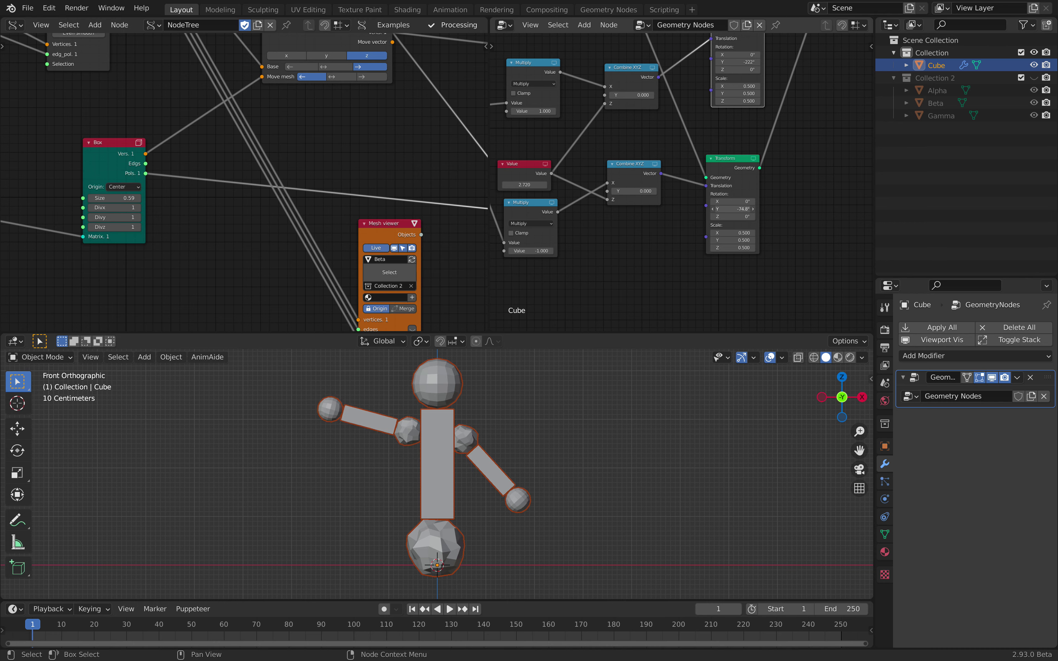
{"action": "mouse_move", "coordinate": [733, 210]}
{"action": "left_mouse_down"}
{"action": "mouse_move", "coordinate": [715, 209]}
{"action": "mouse_move", "coordinate": [731, 209]}
{"action": "left_mouse_up"}
{"action": "middle_click_drag", "start_coordinate": [771, 137], "coordinate": [756, 180]}
{"action": "left_click_drag", "start_coordinate": [730, 105], "coordinate": [691, 105]}
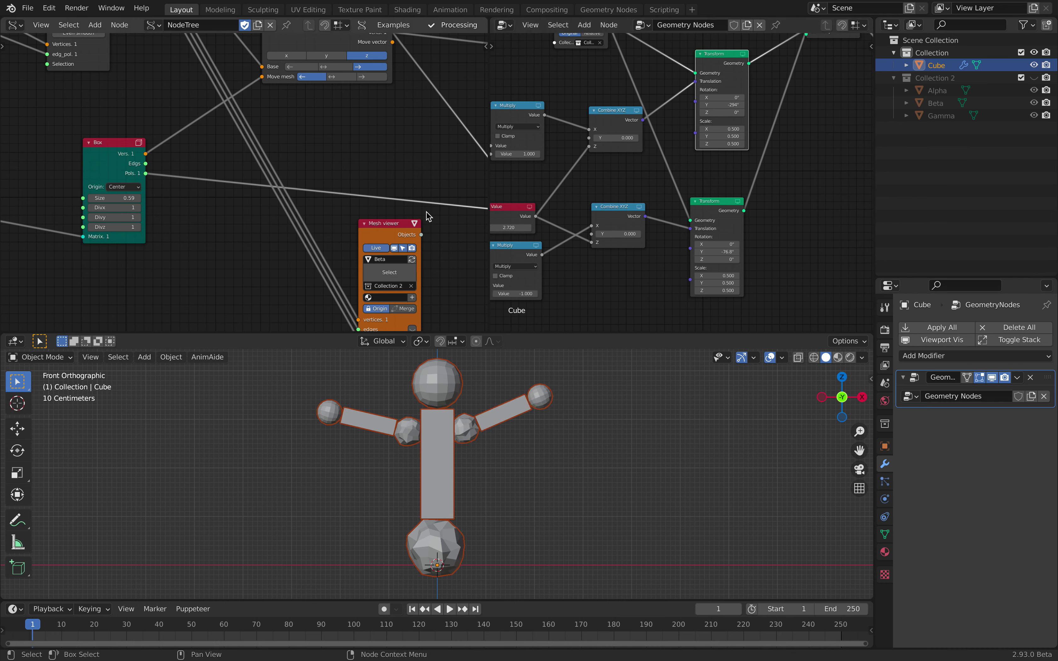
Widen the Sverchok editor slightly and move the Join Geometry and Group Output nodes farther from the three Transform nodes.
{"action": "left_click_drag", "start_coordinate": [491, 193], "coordinate": [531, 193]}
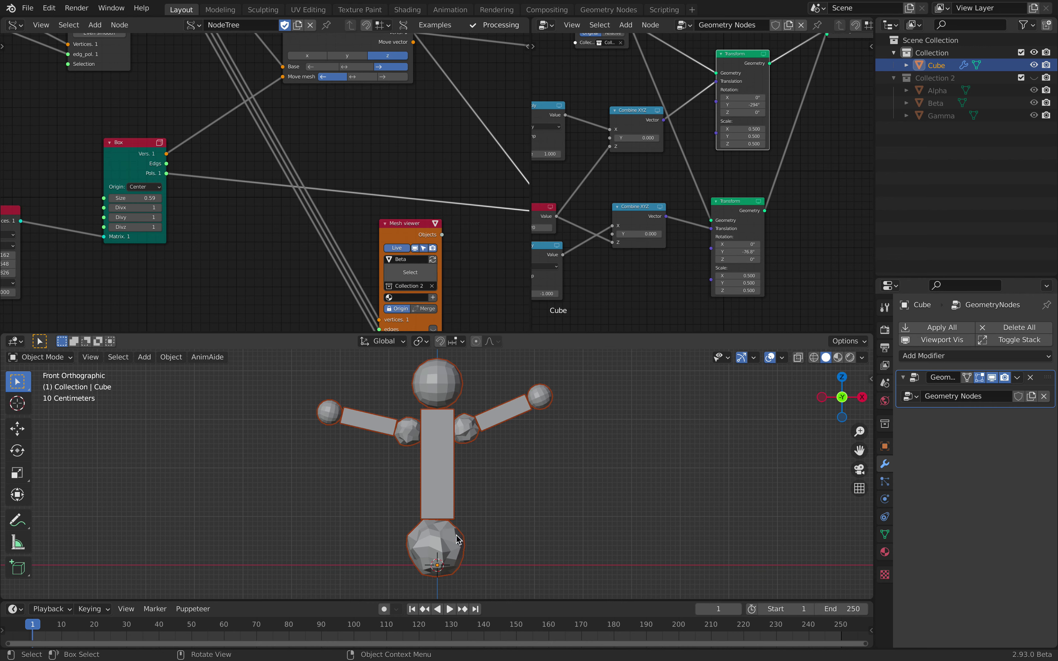
{"action": "scroll", "coordinate": [657, 187], "scroll_direction": "down", "scroll_amount": 1}
{"action": "middle_click_drag", "start_coordinate": [657, 186], "coordinate": [594, 221]}
{"action": "middle_click_drag", "start_coordinate": [707, 127], "coordinate": [635, 161]}
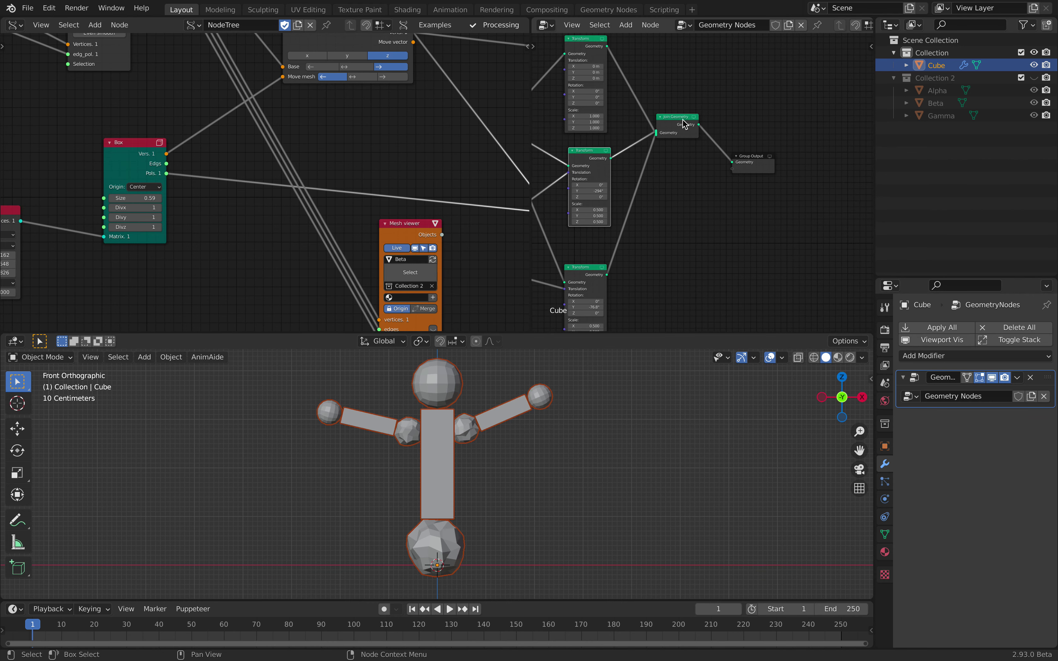
{"action": "left_click_drag", "start_coordinate": [682, 118], "coordinate": [708, 107]}
{"action": "left_click_drag", "start_coordinate": [750, 155], "coordinate": [787, 161]}
{"action": "left_click_drag", "start_coordinate": [709, 108], "coordinate": [717, 121]}
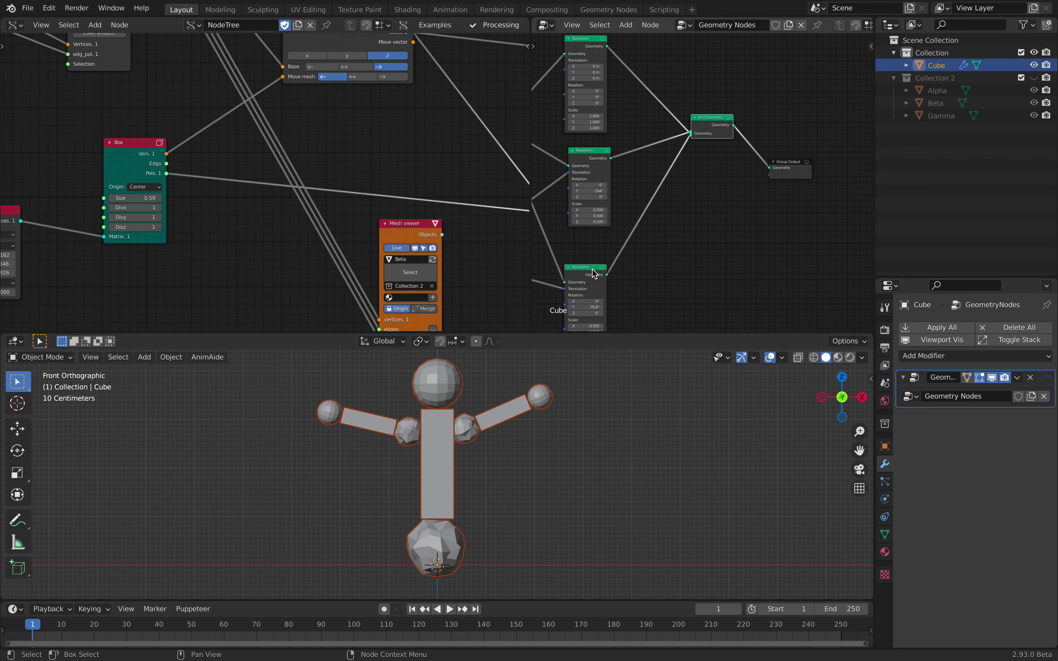
Set the torso's Matrix In scale to X 1.228 and Y 3.148.
{"action": "middle_click_drag", "start_coordinate": [241, 203], "coordinate": [518, 155]}
{"action": "scroll", "coordinate": [288, 175], "scroll_direction": "up", "scroll_amount": 2}
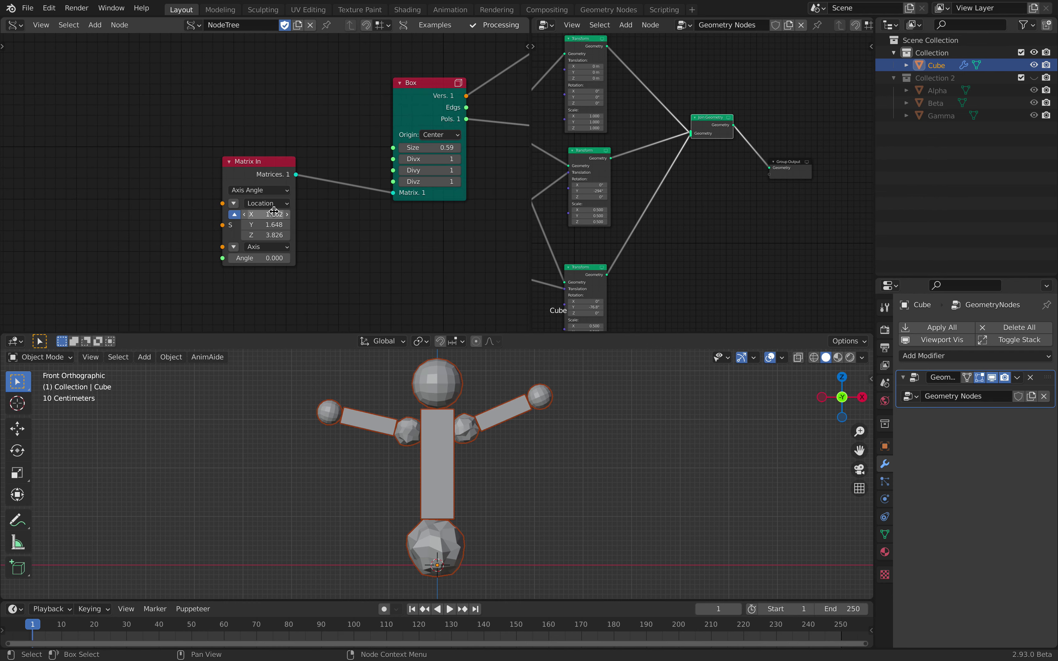
{"action": "left_click_drag", "start_coordinate": [274, 212], "coordinate": [266, 236]}
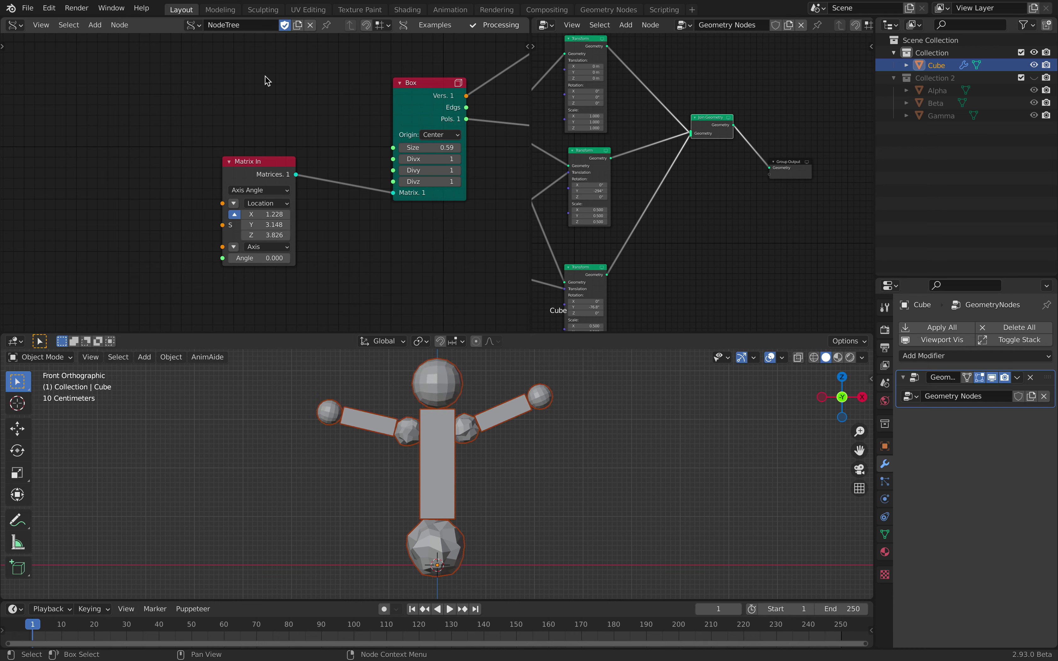
Increase the base's Box node size to 0.98 and enlarge the 3D viewport.
{"action": "middle_click_drag", "start_coordinate": [315, 47], "coordinate": [290, 204]}
{"action": "mouse_move", "coordinate": [214, 131]}
{"action": "left_mouse_down"}
{"action": "mouse_move", "coordinate": [237, 131]}
{"action": "mouse_move", "coordinate": [201, 130]}
{"action": "left_mouse_up"}
{"action": "left_click_drag", "start_coordinate": [484, 334], "coordinate": [488, 280]}
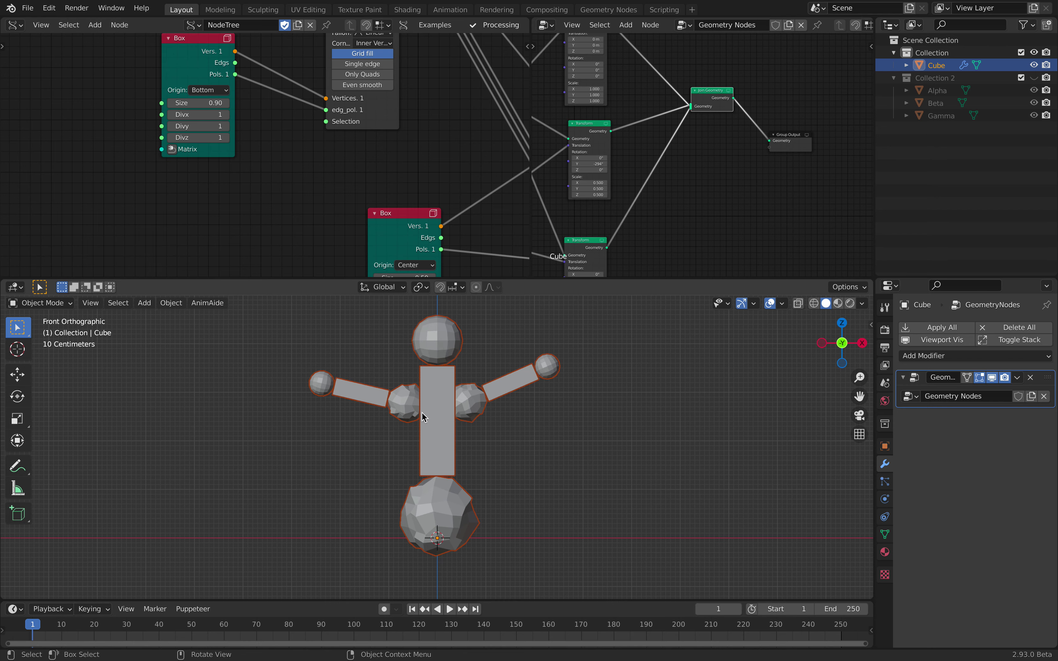
{"action": "middle_click_drag", "start_coordinate": [199, 60], "coordinate": [188, 65]}
{"action": "left_click_drag", "start_coordinate": [191, 106], "coordinate": [195, 106]}
{"action": "middle_click_drag", "start_coordinate": [350, 63], "coordinate": [293, 89]}
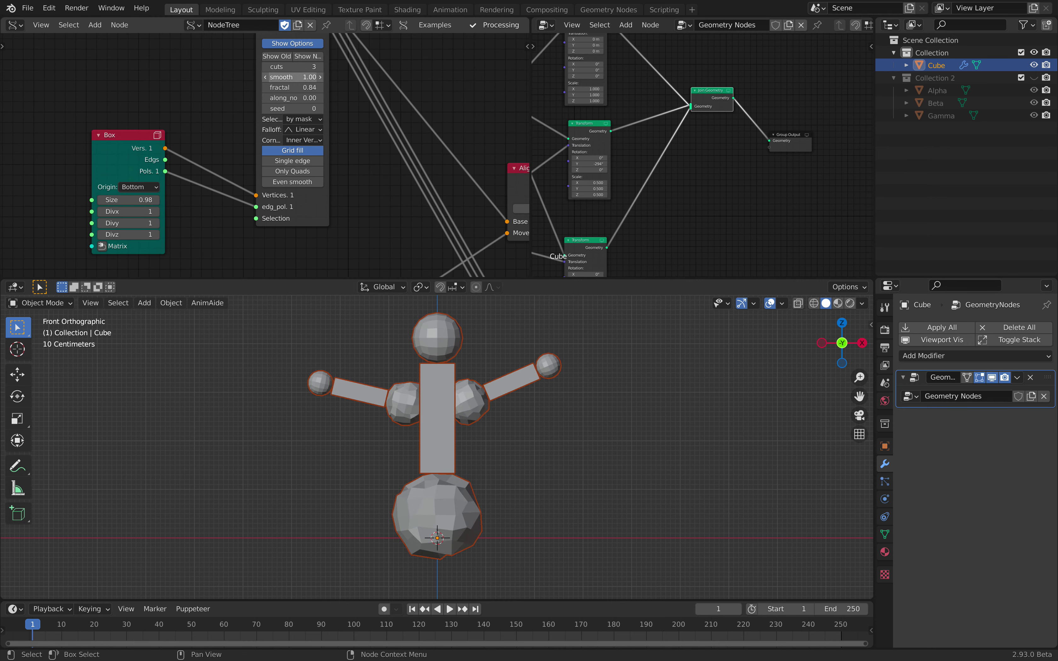
Lower the smooth value of the base's Subdivide lite node and orbit around the figure to check its shape.
{"action": "left_click_drag", "start_coordinate": [293, 78], "coordinate": [265, 78]}
{"action": "mouse_move", "coordinate": [476, 325]}
{"action": "middle_mouse_down"}
{"action": "mouse_move", "coordinate": [536, 350]}
{"action": "mouse_move", "coordinate": [484, 343]}
{"action": "middle_mouse_up"}
{"action": "middle_click_drag", "start_coordinate": [368, 140], "coordinate": [348, 162]}
{"action": "middle_click_drag", "start_coordinate": [449, 350], "coordinate": [503, 355]}
Set the torso's Box size to 0.54 and its Matrix In scale to X 1.036, Y 1.288 and Z 4.150.
{"action": "middle_click_drag", "start_coordinate": [258, 228], "coordinate": [290, 108]}
{"action": "scroll", "coordinate": [292, 114], "scroll_direction": "down", "scroll_amount": 4}
{"action": "middle_click_drag", "start_coordinate": [323, 214], "coordinate": [312, 161]}
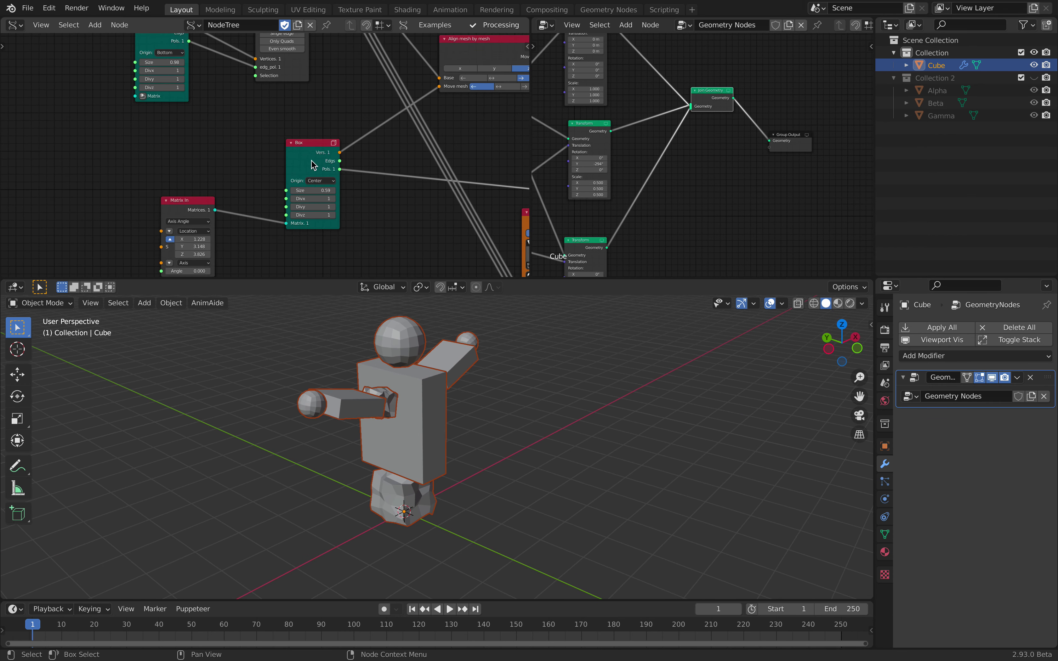
{"action": "mouse_move", "coordinate": [312, 191]}
{"action": "left_mouse_down"}
{"action": "mouse_move", "coordinate": [325, 190]}
{"action": "mouse_move", "coordinate": [298, 191]}
{"action": "mouse_move", "coordinate": [308, 190]}
{"action": "left_mouse_up"}
{"action": "middle_click_drag", "start_coordinate": [259, 226], "coordinate": [263, 186]}
{"action": "mouse_move", "coordinate": [198, 199]}
{"action": "left_mouse_down"}
{"action": "mouse_move", "coordinate": [214, 207]}
{"action": "mouse_move", "coordinate": [193, 206]}
{"action": "mouse_move", "coordinate": [215, 216]}
{"action": "mouse_move", "coordinate": [194, 216]}
{"action": "left_mouse_up"}
Return the viewport to the front orthographic view and widen the Geometry Nodes editor to show more of its tree.
{"action": "middle_click_drag", "start_coordinate": [542, 391], "coordinate": [480, 368]}
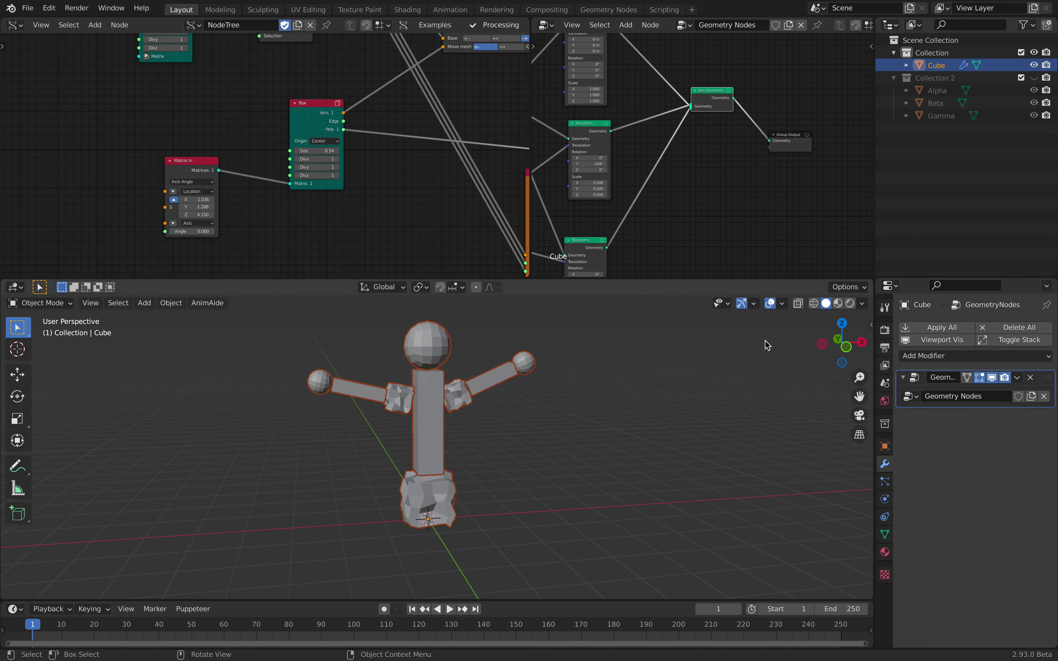
{"action": "left_click", "coordinate": [838, 341]}
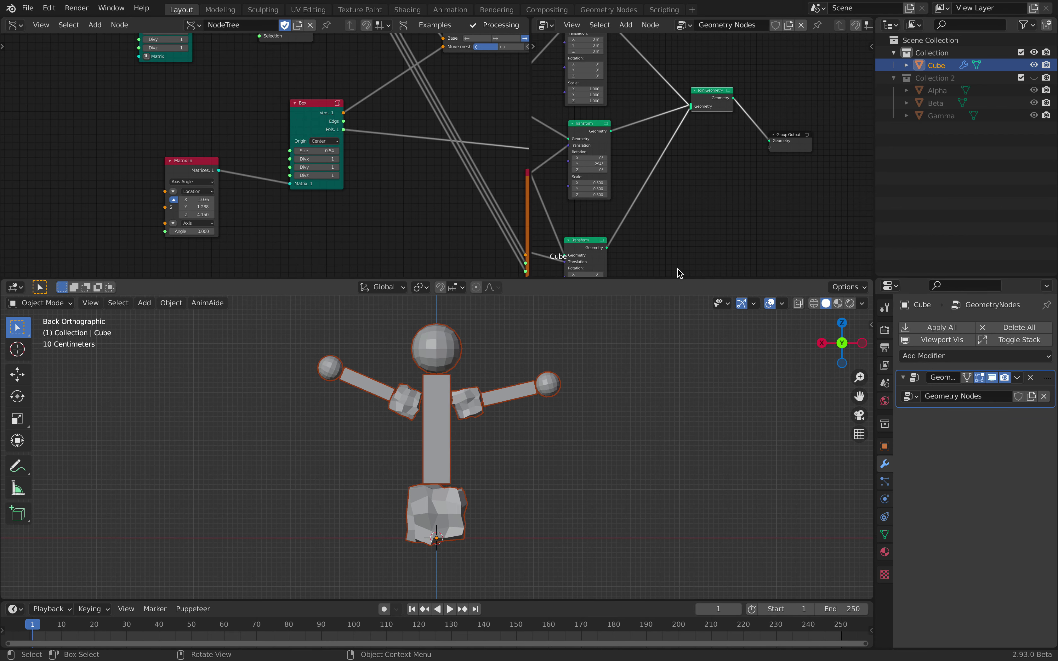
{"action": "left_click", "coordinate": [846, 343]}
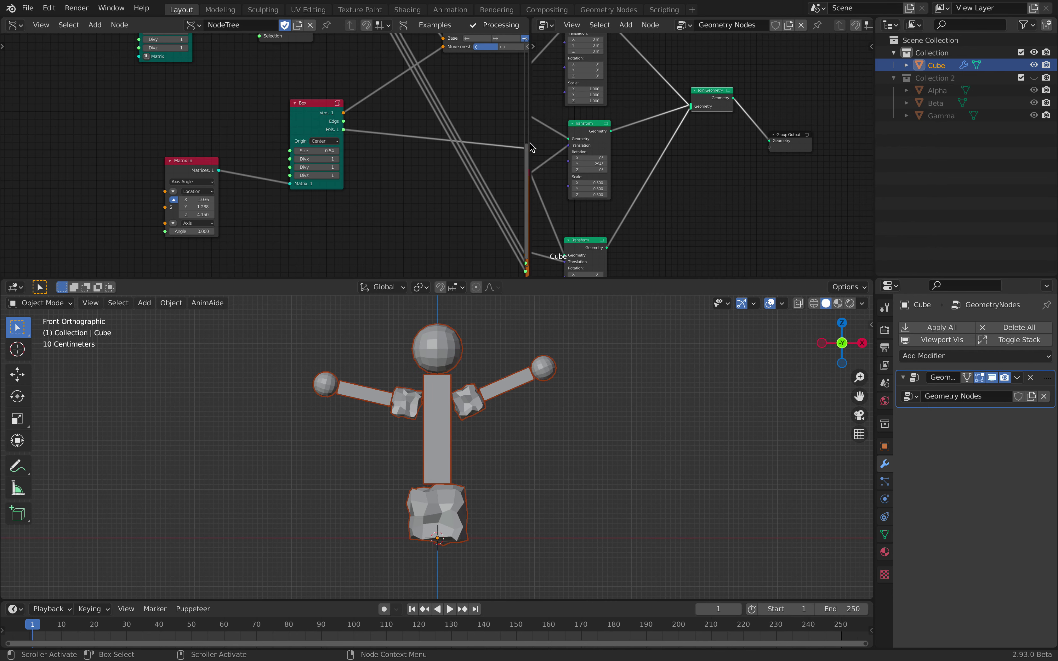
{"action": "left_click_drag", "start_coordinate": [530, 130], "coordinate": [215, 129]}
{"action": "key", "text": "Home"}
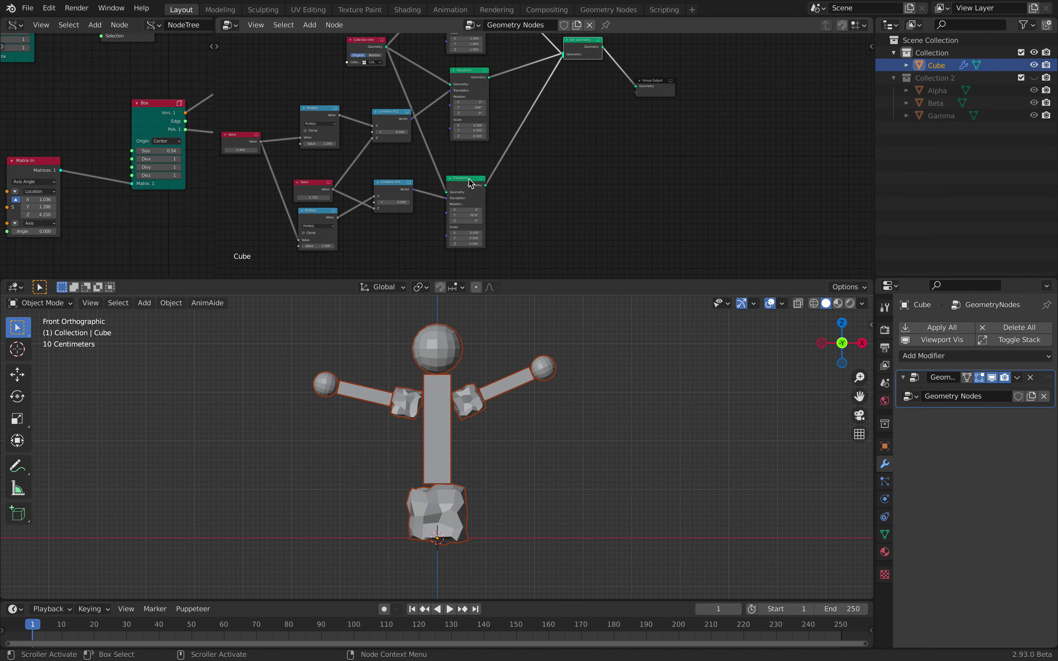
Move the Join Geometry and Group Output nodes further along the tree to make room for another Transform node.
{"action": "left_click", "coordinate": [584, 98]}
{"action": "left_click_drag", "start_coordinate": [578, 40], "coordinate": [592, 63]}
{"action": "left_click_drag", "start_coordinate": [658, 82], "coordinate": [725, 100]}
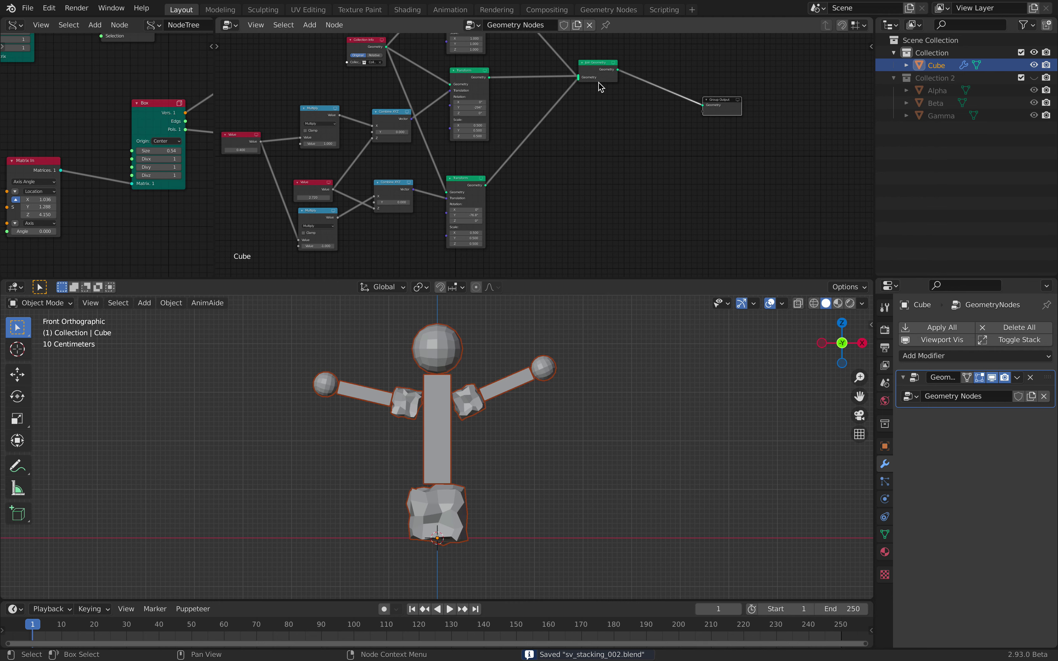
{"action": "middle_click_drag", "start_coordinate": [542, 90], "coordinate": [574, 108]}
{"action": "scroll", "coordinate": [437, 75], "scroll_direction": "up", "scroll_amount": 1}
{"action": "middle_click_drag", "start_coordinate": [442, 79], "coordinate": [418, 113]}
{"action": "left_click_drag", "start_coordinate": [624, 114], "coordinate": [677, 91]}
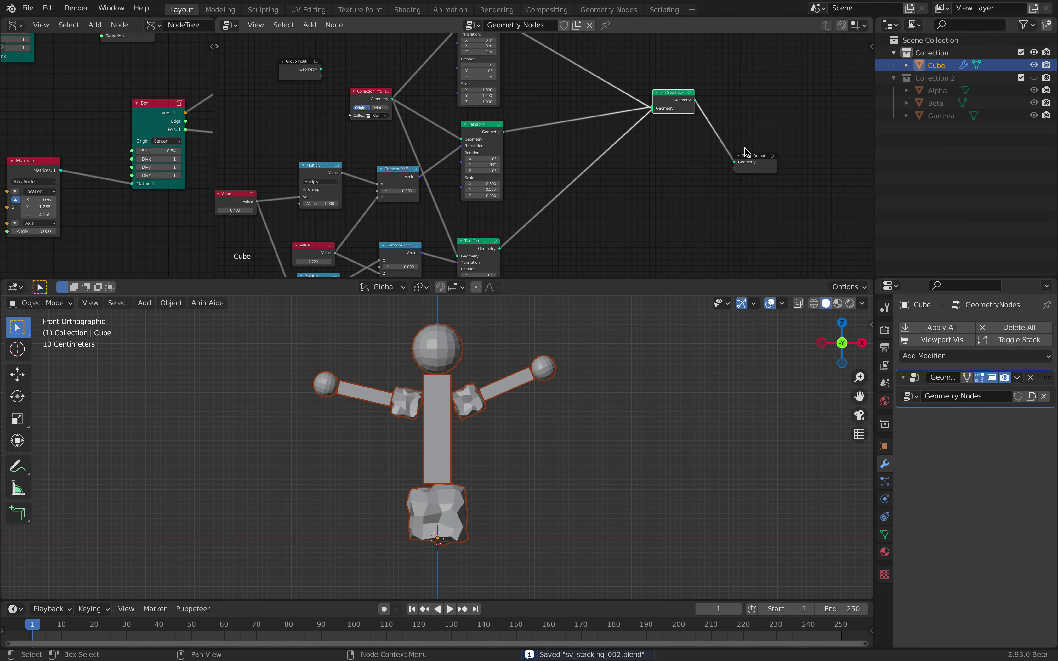
{"action": "left_click_drag", "start_coordinate": [755, 155], "coordinate": [782, 153]}
Duplicate an arm's Transform node for a leg and link it from Collection Info into Join Geometry.
{"action": "key", "text": "shift+d"}
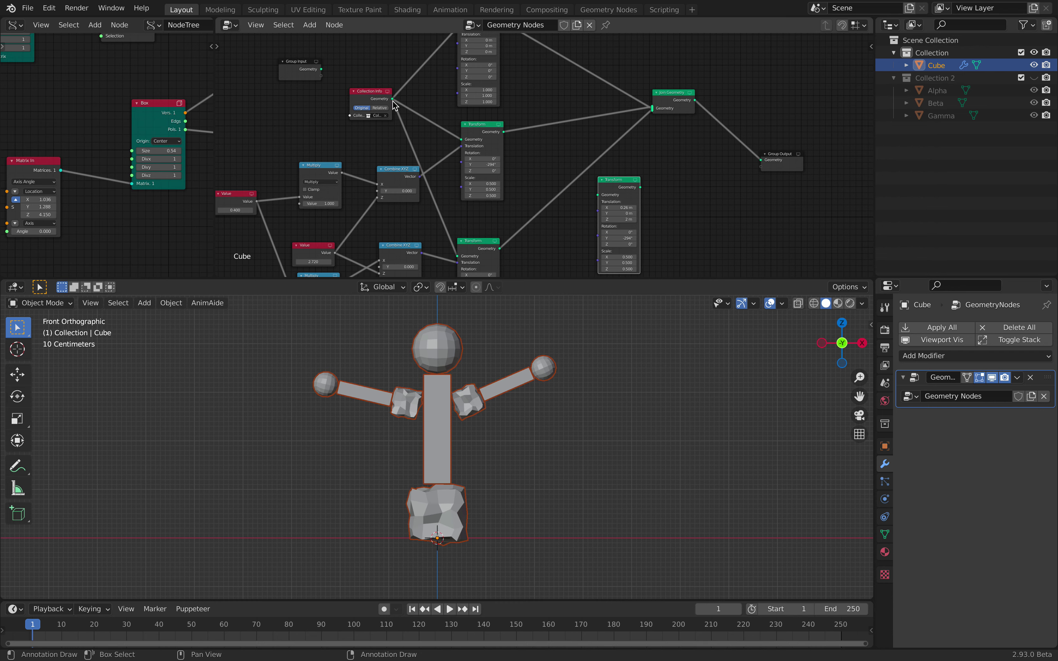
{"action": "middle_click_drag", "start_coordinate": [393, 104], "coordinate": [388, 81]}
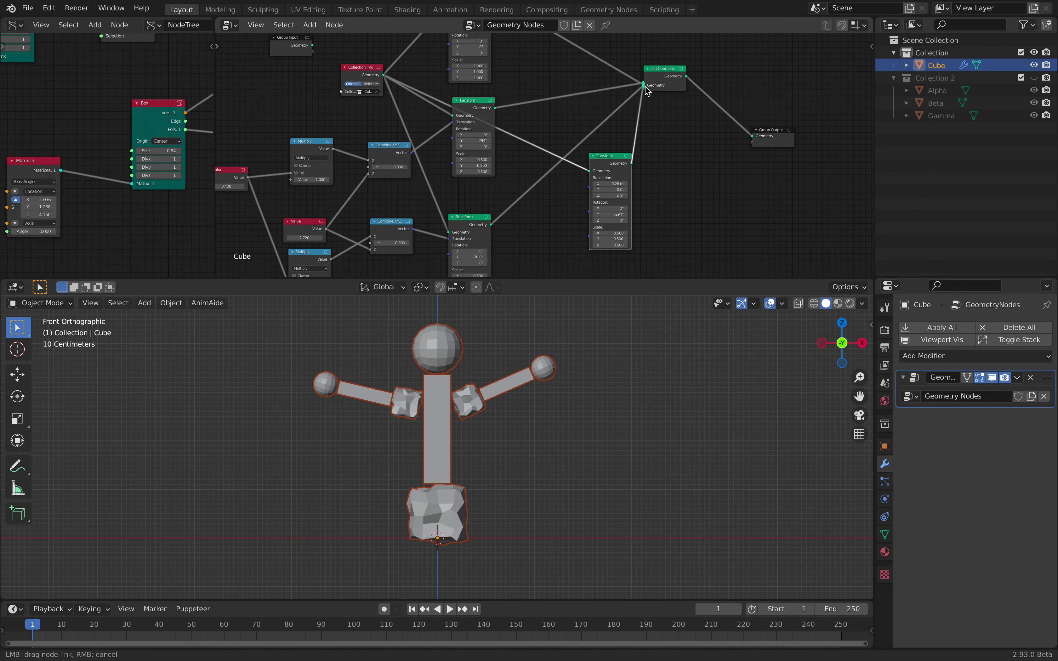
{"action": "left_click_drag", "start_coordinate": [647, 90], "coordinate": [647, 89]}
Set the new leg's Transform translation Z to 0.54 m and rotate the leg about Y to point down and outward.
{"action": "middle_click_drag", "start_coordinate": [631, 191], "coordinate": [623, 158]}
{"action": "left_click_drag", "start_coordinate": [597, 182], "coordinate": [582, 161]}
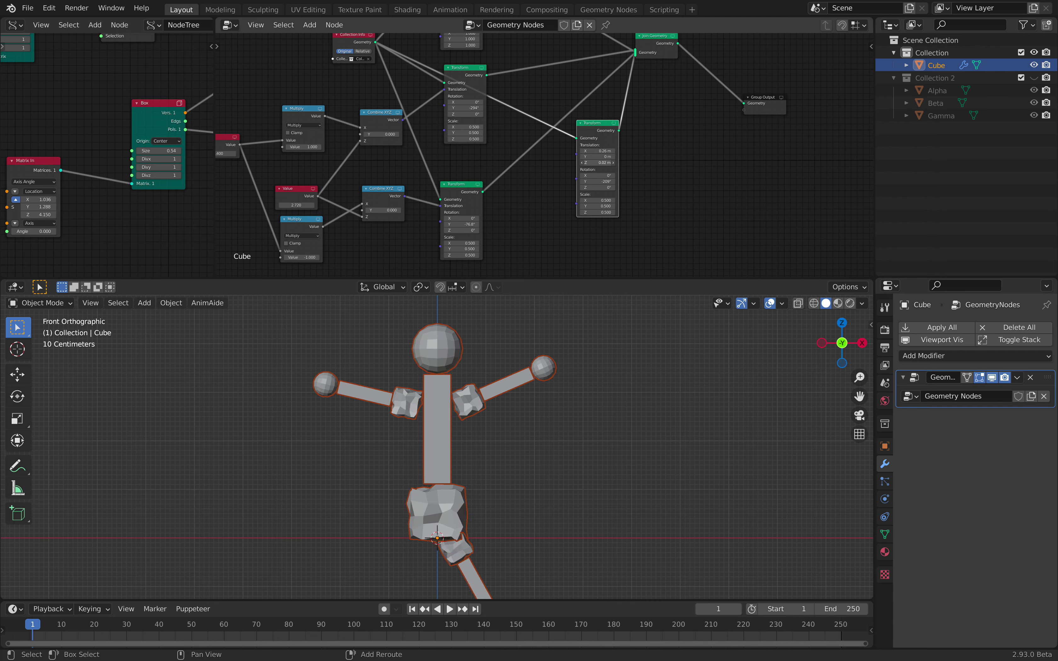
{"action": "middle_click_drag", "start_coordinate": [525, 186], "coordinate": [540, 155]}
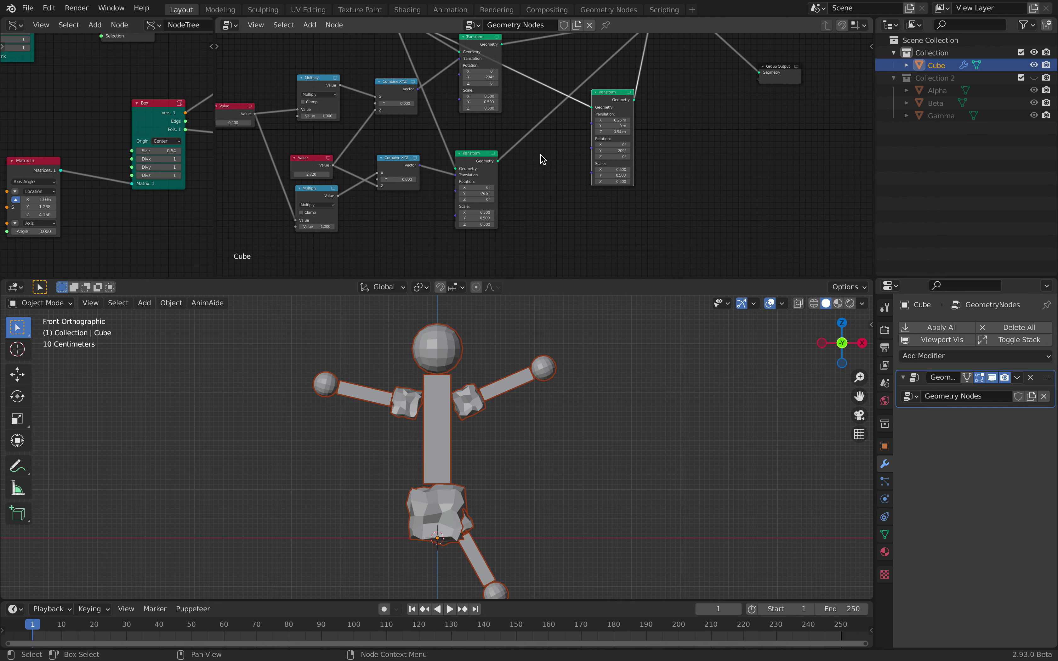
{"action": "middle_click_drag", "start_coordinate": [398, 166], "coordinate": [454, 166]}
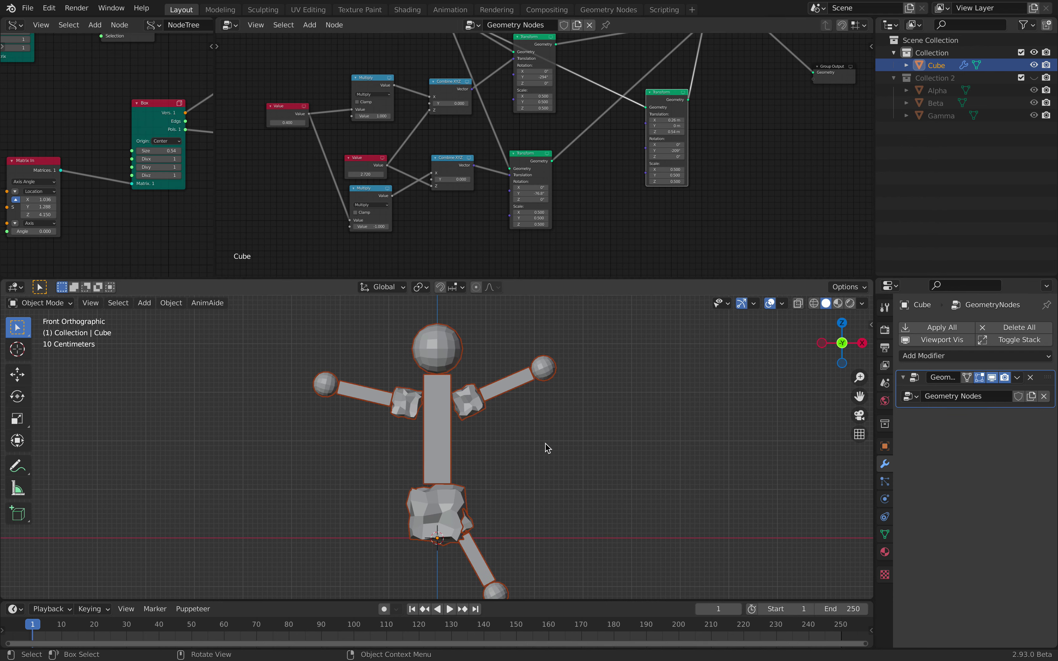
Raise the whole figure about 0.17 m along the global Z axis.
{"action": "key", "text": "g"}
{"action": "key", "text": "z"}
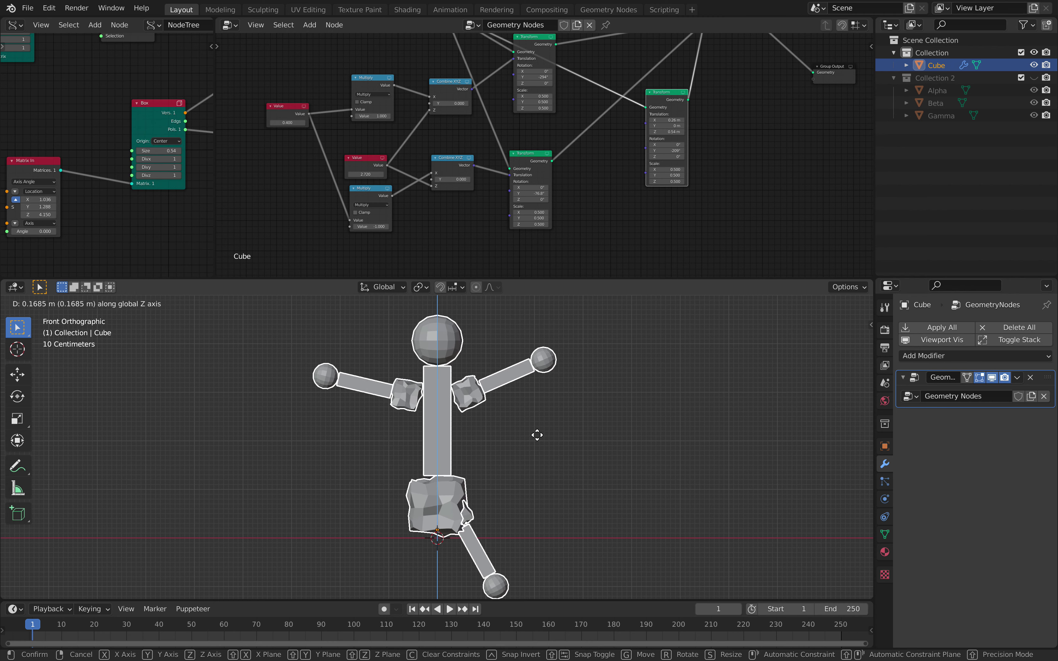
{"action": "left_click", "coordinate": [537, 435]}
{"action": "scroll", "coordinate": [656, 162], "scroll_direction": "right", "scroll_amount": 1, "text": "ctrl"}
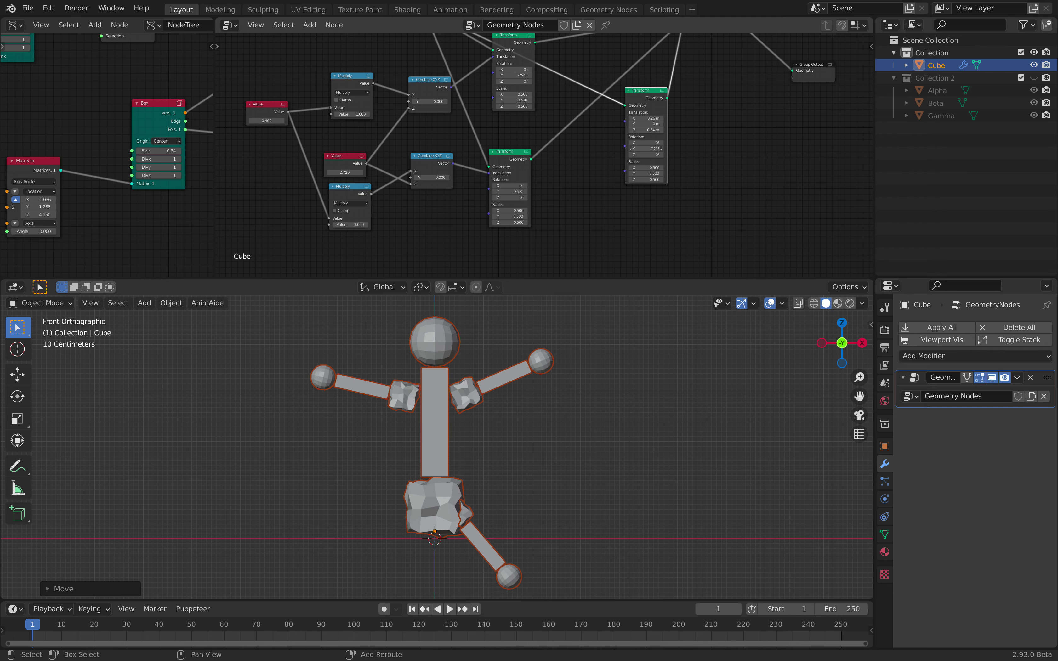
Try lengthening the leg with a higher Z scale in its Transform node, and restore that scale to 0.500.
{"action": "mouse_move", "coordinate": [650, 179]}
{"action": "left_mouse_down"}
{"action": "mouse_move", "coordinate": [671, 180]}
{"action": "mouse_move", "coordinate": [639, 179]}
{"action": "mouse_move", "coordinate": [656, 179]}
{"action": "left_mouse_up"}
{"action": "middle_click_drag", "start_coordinate": [638, 384], "coordinate": [633, 328], "text": "shift"}
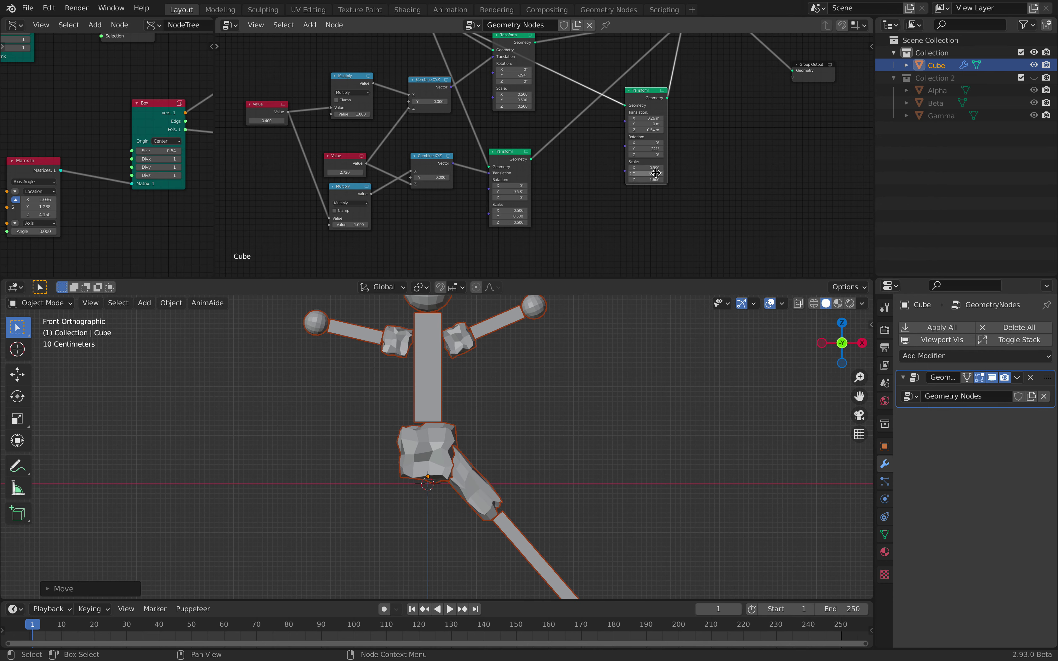
{"action": "mouse_move", "coordinate": [647, 179]}
{"action": "left_mouse_down"}
{"action": "mouse_move", "coordinate": [630, 179]}
{"action": "mouse_move", "coordinate": [642, 179]}
{"action": "left_mouse_up"}
{"action": "middle_click_drag", "start_coordinate": [553, 520], "coordinate": [515, 470], "text": "shift"}
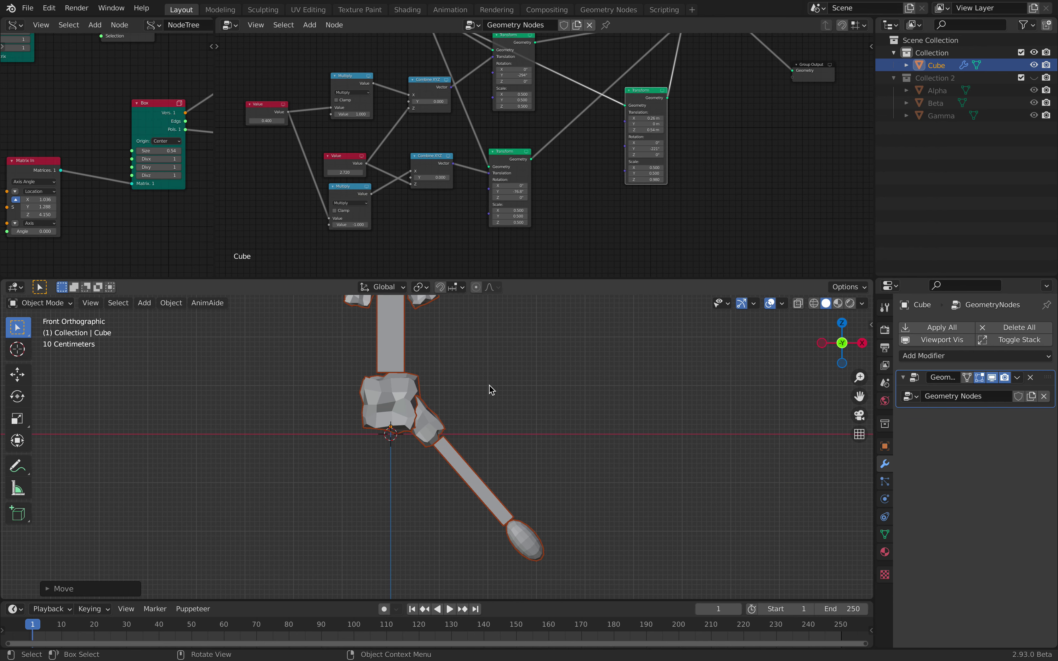
{"action": "scroll", "coordinate": [490, 386], "scroll_direction": "up", "scroll_amount": 4, "text": "shift"}
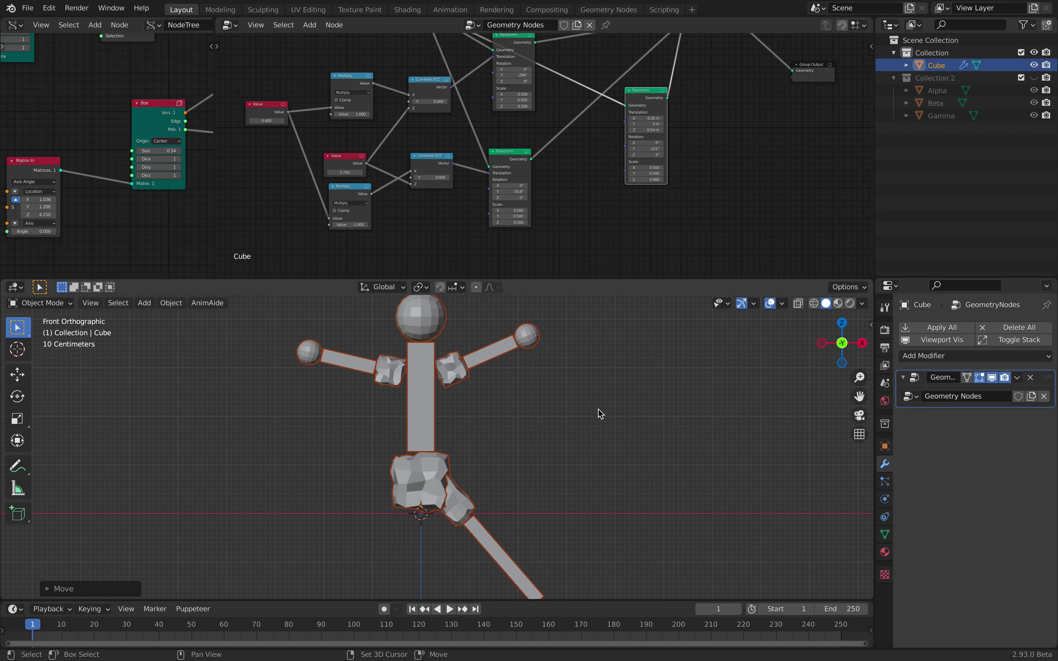
{"action": "scroll", "coordinate": [645, 221], "scroll_direction": "up", "scroll_amount": 1}
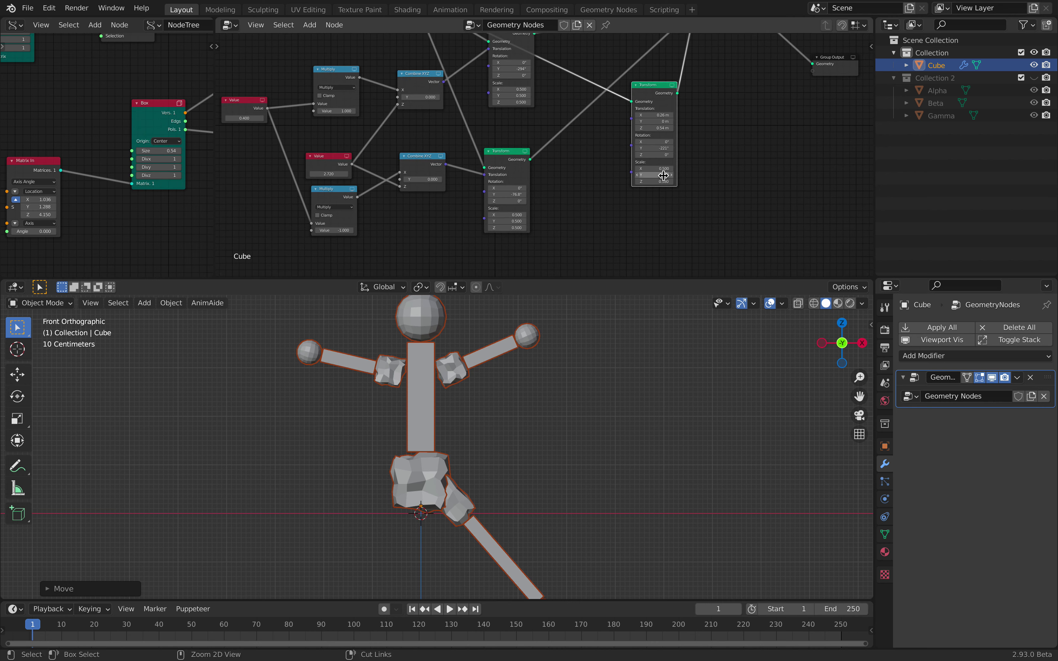
{"action": "type", "text": "0.500"}
{"action": "left_click", "coordinate": [702, 191]}
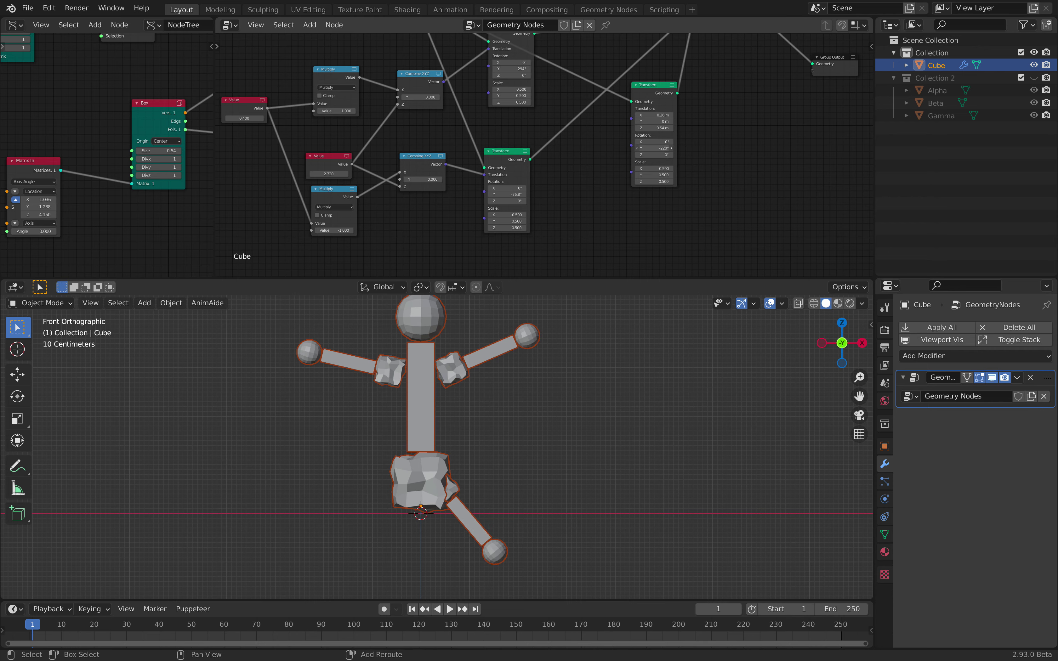
Set the leg's Transform Y rotation to -231°, space out the surrounding nodes and save the file.
{"action": "left_click_drag", "start_coordinate": [654, 148], "coordinate": [649, 148]}
{"action": "middle_click_drag", "start_coordinate": [687, 73], "coordinate": [602, 163]}
{"action": "left_click_drag", "start_coordinate": [652, 93], "coordinate": [686, 102]}
{"action": "left_click_drag", "start_coordinate": [774, 156], "coordinate": [813, 168]}
{"action": "middle_click_drag", "start_coordinate": [588, 181], "coordinate": [608, 149]}
{"action": "left_click_drag", "start_coordinate": [606, 144], "coordinate": [610, 160]}
{"action": "key", "text": "ctrl+s"}
Examine the Collection Info node and its links to the Transform nodes.
{"action": "middle_click_drag", "start_coordinate": [422, 101], "coordinate": [470, 122]}
{"action": "middle_click_drag", "start_coordinate": [489, 40], "coordinate": [533, 59]}
{"action": "scroll", "coordinate": [438, 128], "scroll_direction": "down", "scroll_amount": 1}
{"action": "middle_click_drag", "start_coordinate": [439, 129], "coordinate": [502, 184]}
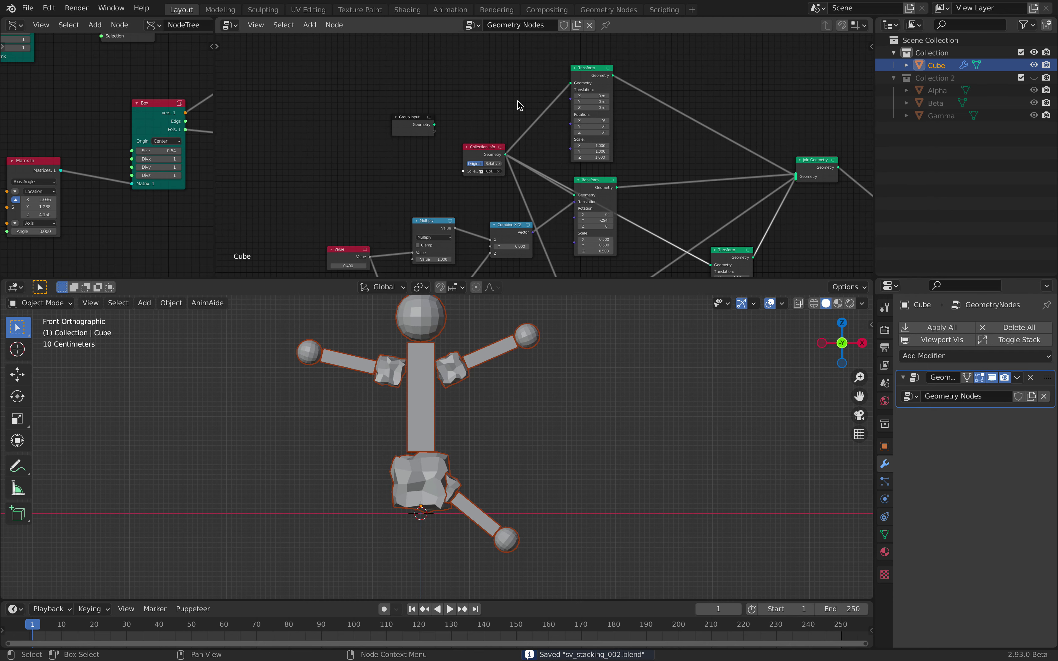
{"action": "mouse_move", "coordinate": [521, 113]}
{"action": "middle_mouse_down"}
{"action": "mouse_move", "coordinate": [571, 113]}
{"action": "mouse_move", "coordinate": [533, 106]}
{"action": "middle_mouse_up"}
{"action": "scroll", "coordinate": [537, 134], "scroll_direction": "down", "scroll_amount": 1}
{"action": "scroll", "coordinate": [533, 107], "scroll_direction": "up", "scroll_amount": 1}
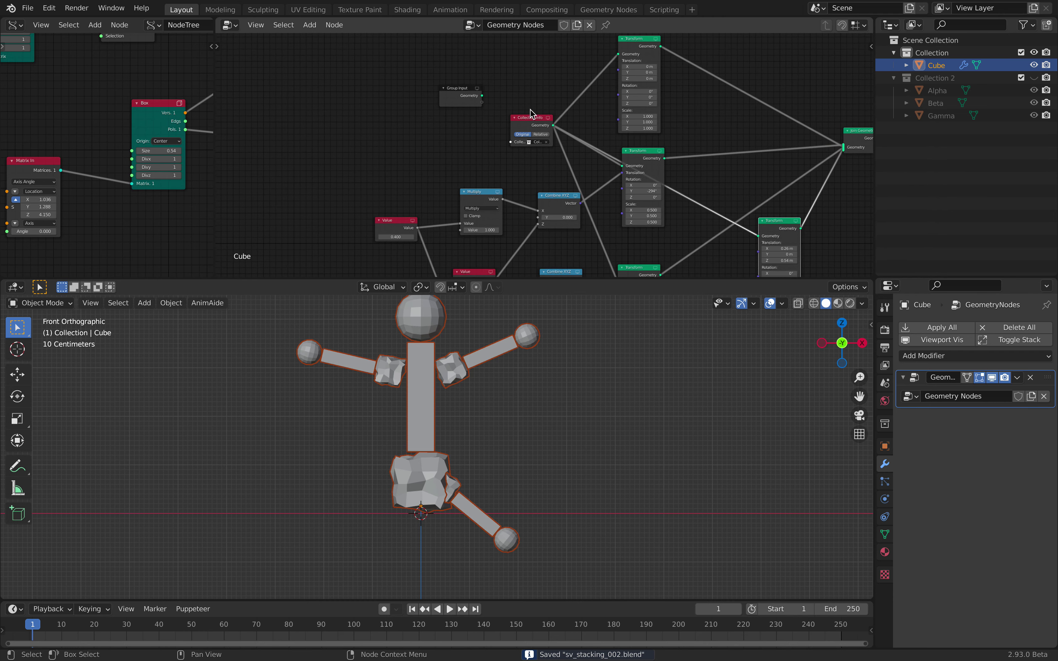
{"action": "left_click_drag", "start_coordinate": [530, 116], "coordinate": [526, 121]}
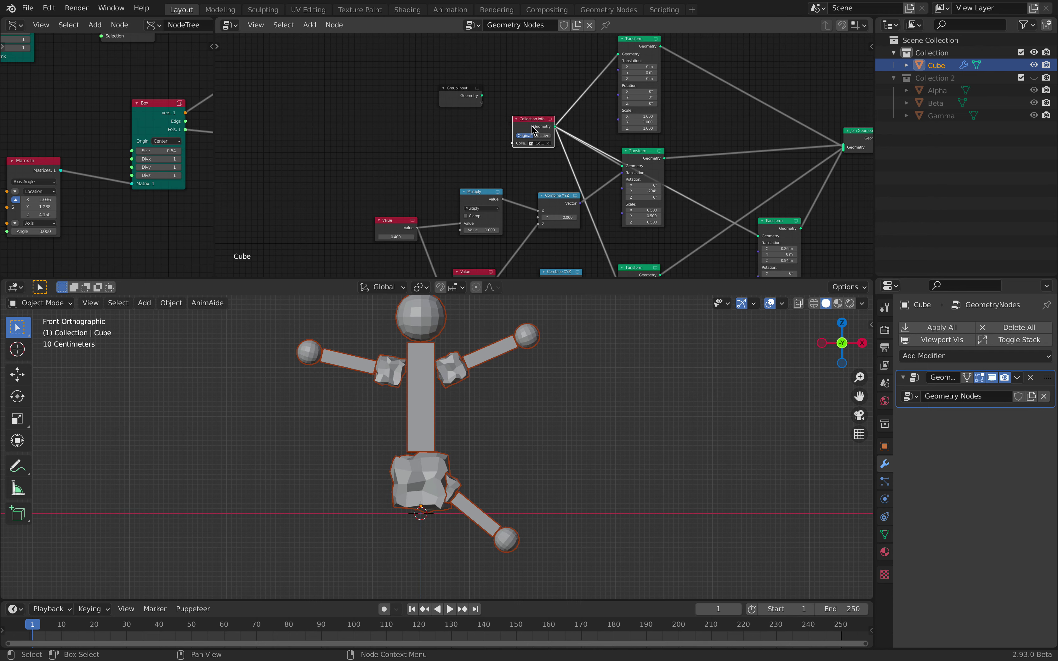
Duplicate the leg's Transform node for the second leg and link it between Collection Info and Join Geometry.
{"action": "middle_click_drag", "start_coordinate": [684, 203], "coordinate": [642, 152]}
{"action": "left_click_drag", "start_coordinate": [739, 185], "coordinate": [730, 179]}
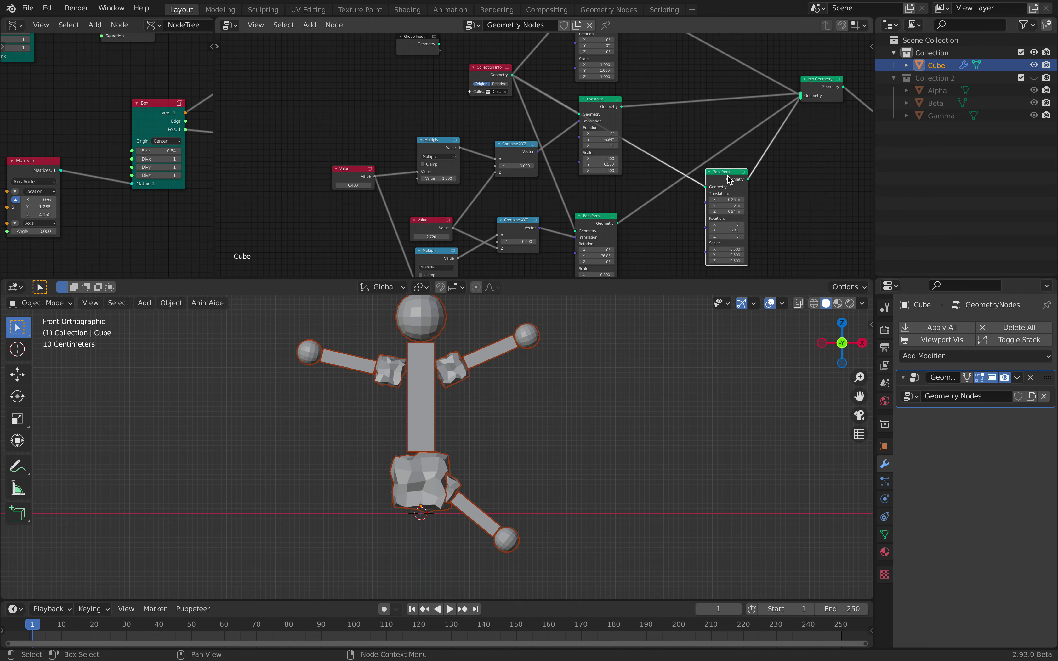
{"action": "key", "text": "shift+d"}
{"action": "left_click", "coordinate": [799, 175]}
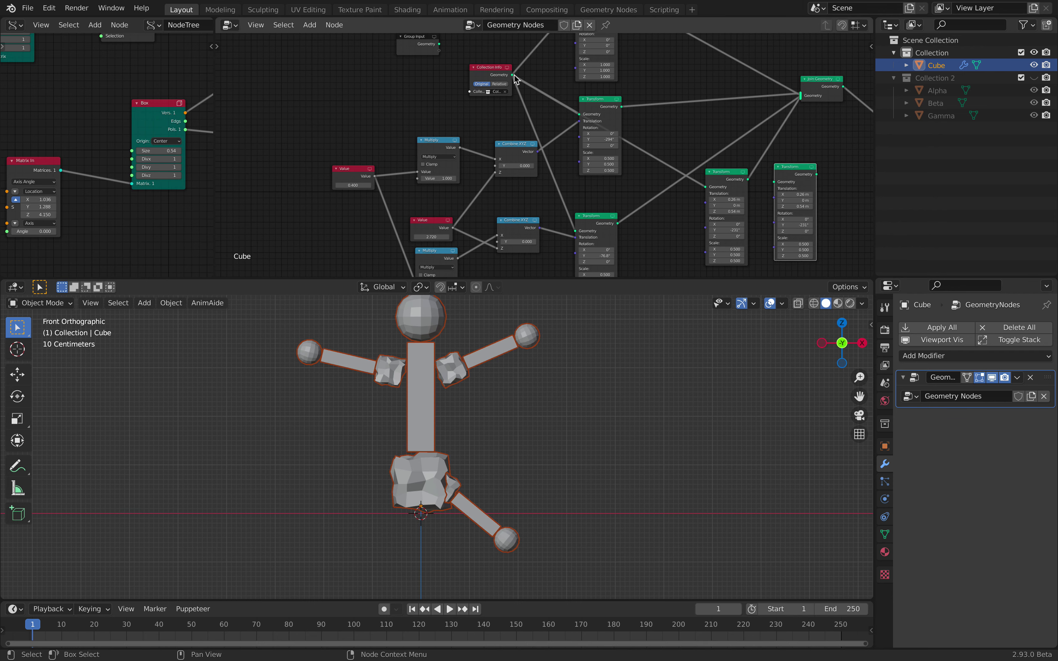
{"action": "left_click_drag", "start_coordinate": [774, 181], "coordinate": [776, 182]}
{"action": "scroll", "coordinate": [661, 136], "scroll_direction": "up", "scroll_amount": 3}
{"action": "middle_click_drag", "start_coordinate": [793, 183], "coordinate": [653, 163]}
{"action": "left_click_drag", "start_coordinate": [638, 66], "coordinate": [638, 65]}
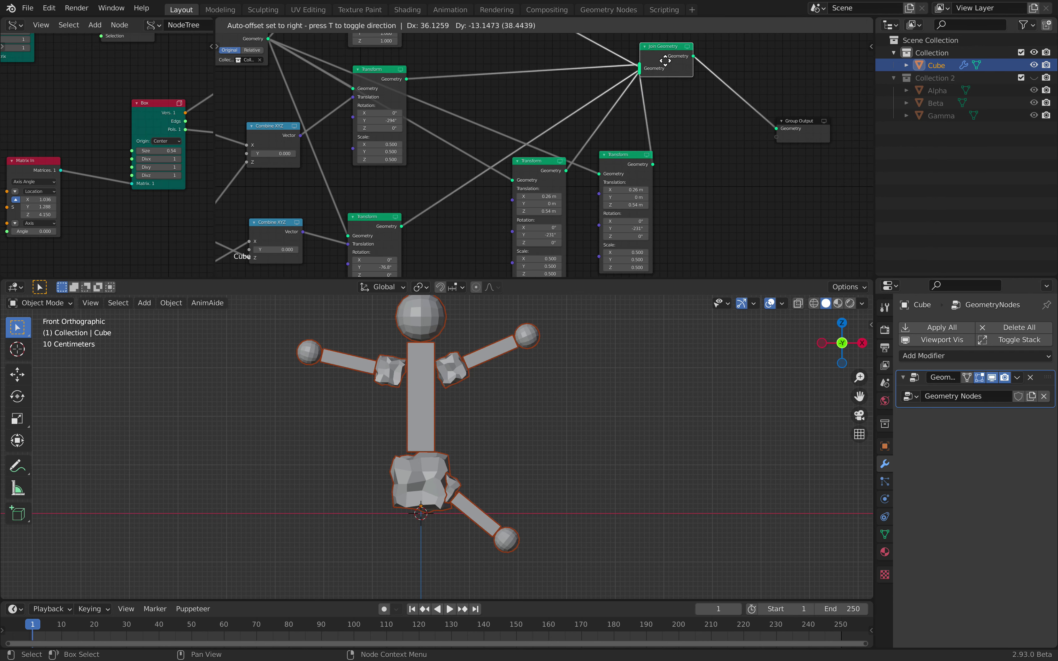
Set the second leg's Transform rotation Y to -134° and translation X to -0.4 m, mirroring the first leg.
{"action": "middle_click_drag", "start_coordinate": [643, 226], "coordinate": [646, 177]}
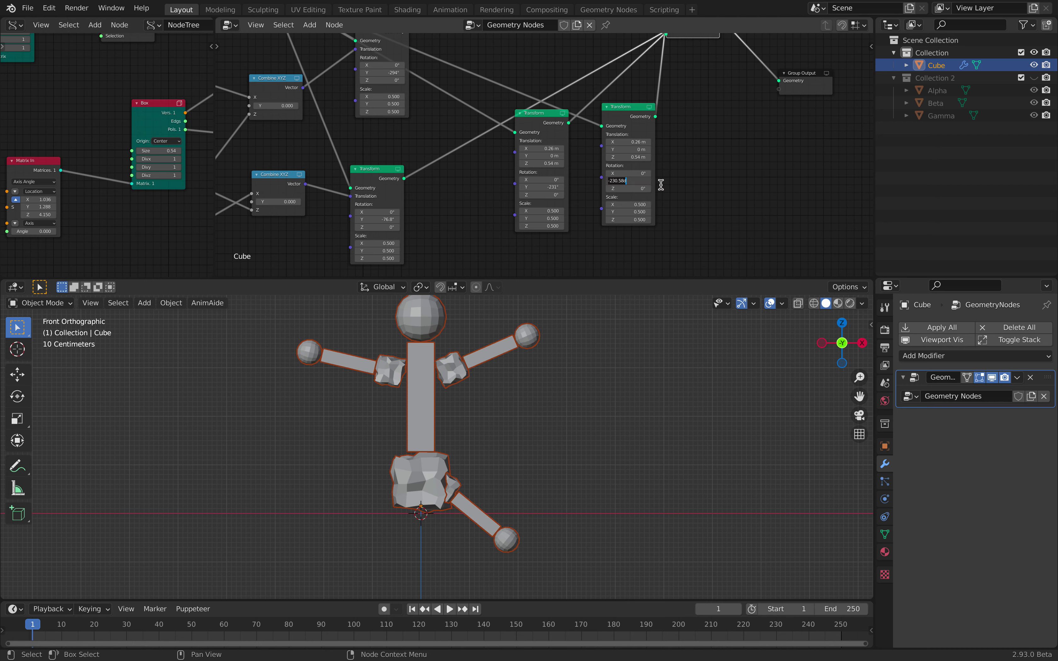
{"action": "left_click_drag", "start_coordinate": [639, 175], "coordinate": [597, 178]}
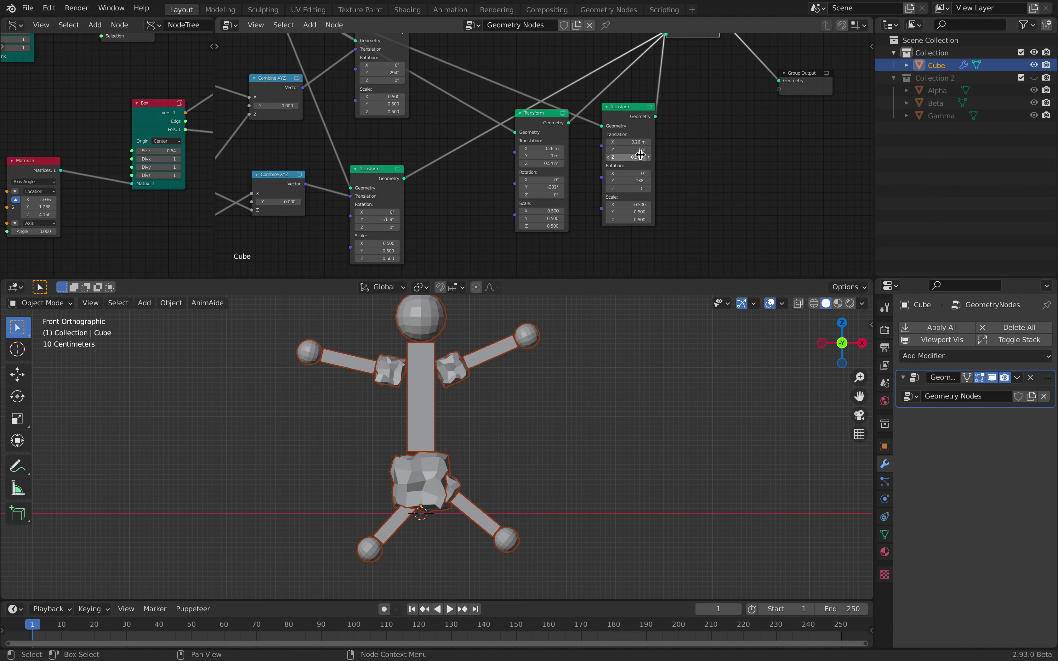
{"action": "left_click_drag", "start_coordinate": [626, 143], "coordinate": [592, 144]}
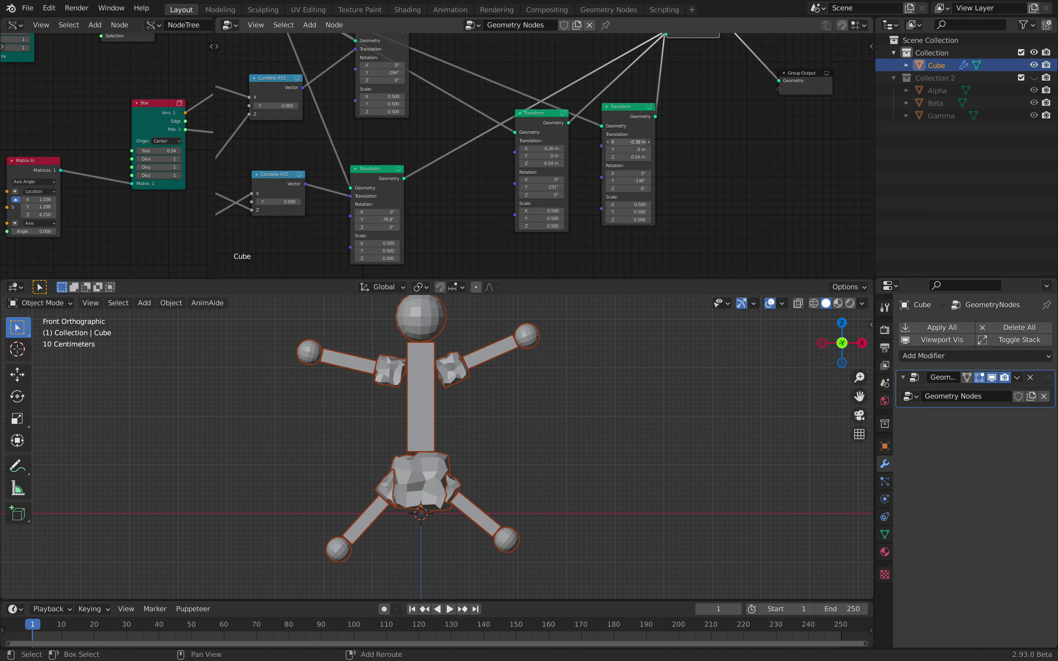
{"action": "left_click_drag", "start_coordinate": [628, 181], "coordinate": [632, 181]}
Try a free trackball rotation on the whole figure.
{"action": "middle_click_drag", "start_coordinate": [486, 394], "coordinate": [439, 407]}
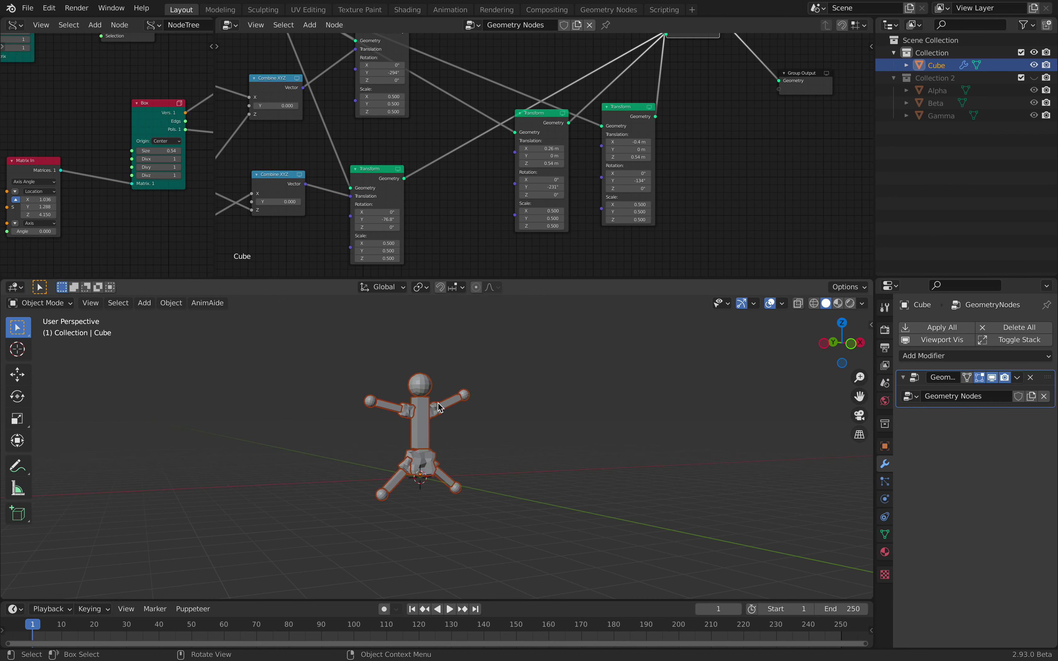
{"action": "key", "text": "r"}
{"action": "key", "text": "r"}
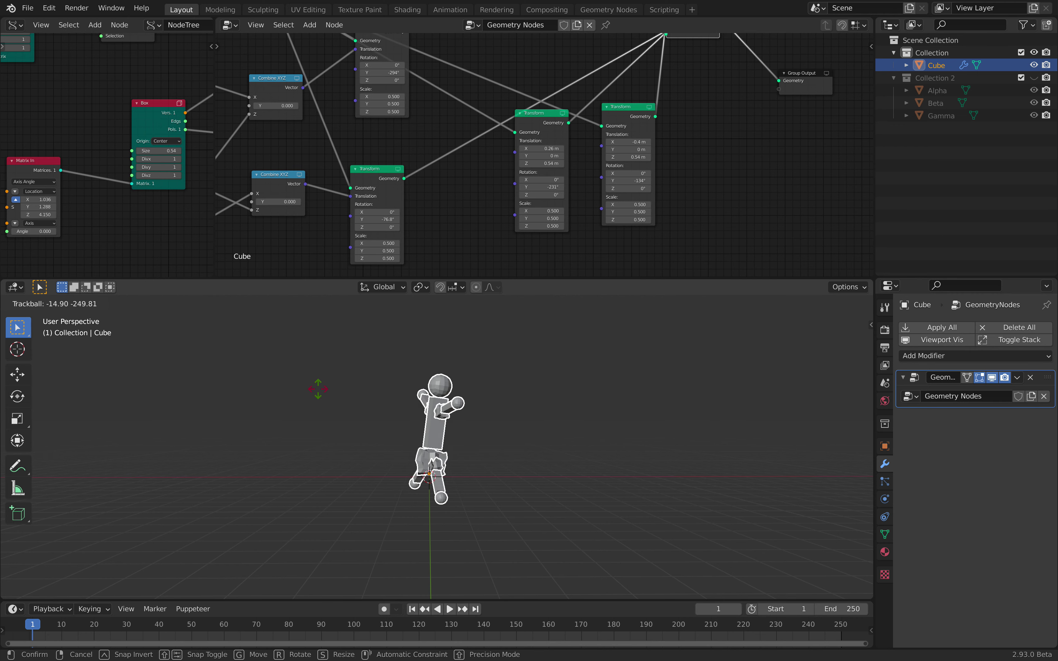
{"action": "right_click", "coordinate": [495, 395]}
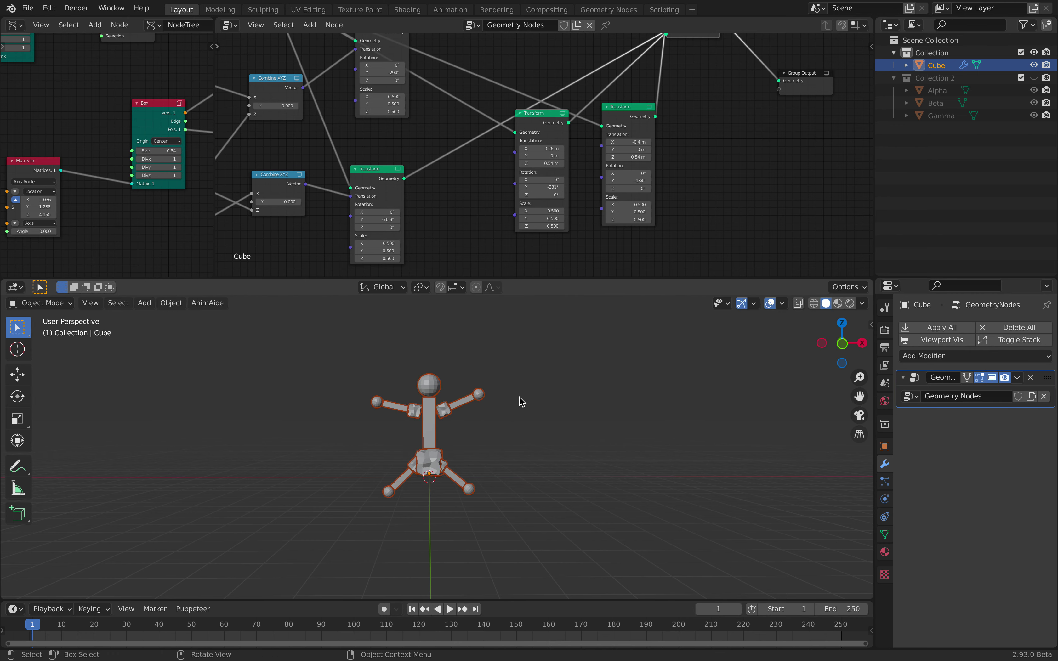
Save the file and widen the Sverchok node editor to show the torso's Box node and its neighbours.
{"action": "key", "text": "ctrl+s"}
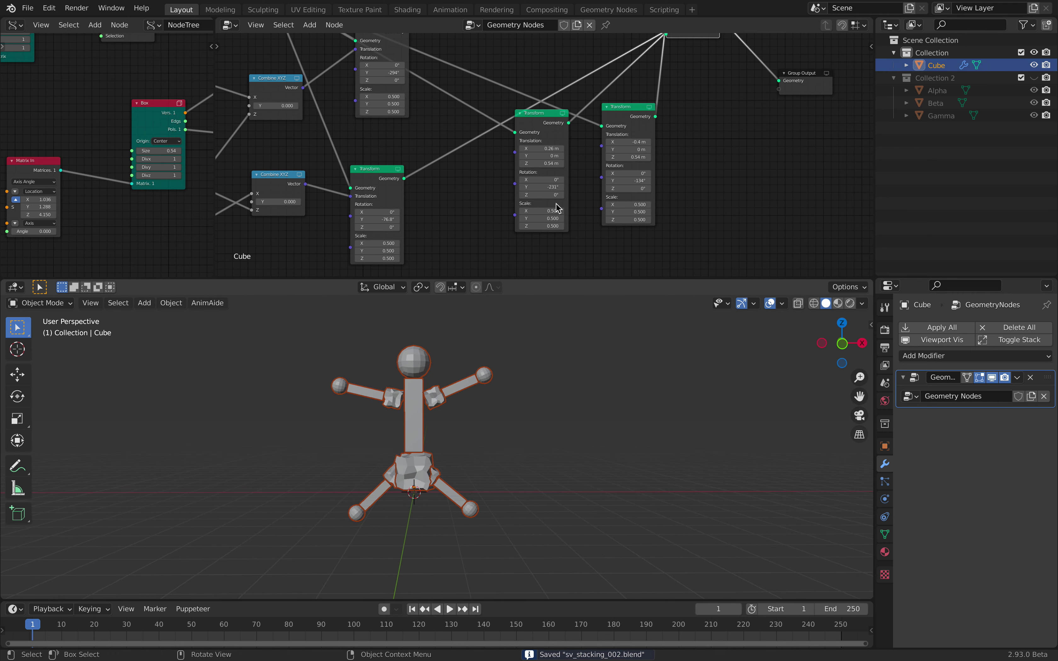
{"action": "middle_click_drag", "start_coordinate": [577, 128], "coordinate": [714, 137]}
{"action": "scroll", "coordinate": [501, 142], "scroll_direction": "down", "scroll_amount": 6}
{"action": "middle_click_drag", "start_coordinate": [322, 95], "coordinate": [413, 100]}
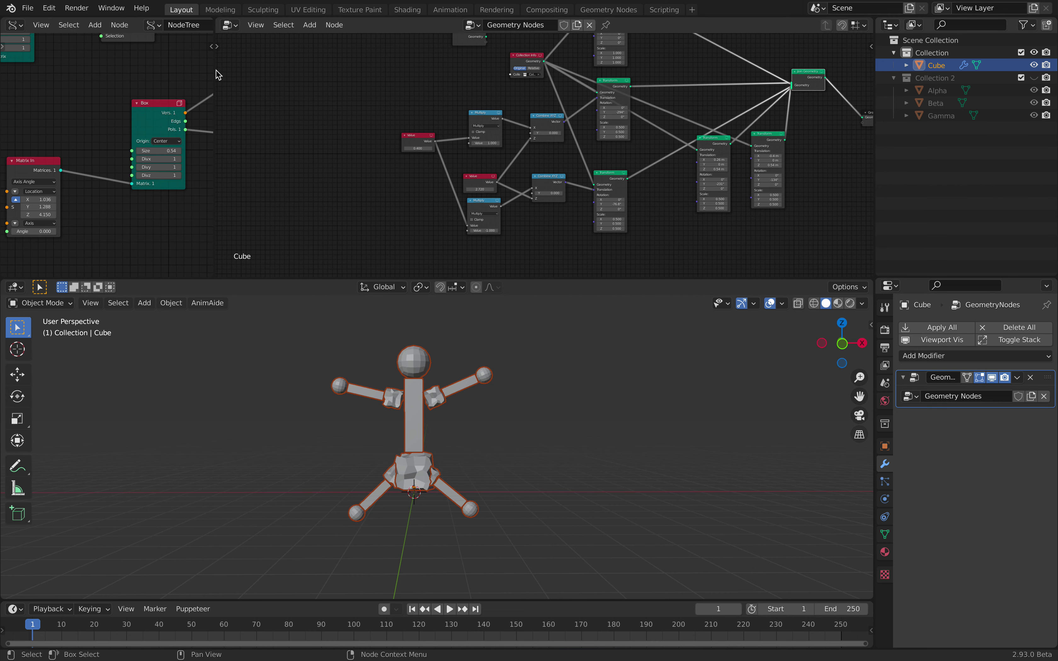
{"action": "left_click_drag", "start_coordinate": [215, 73], "coordinate": [502, 80]}
{"action": "middle_click_drag", "start_coordinate": [343, 86], "coordinate": [280, 123]}
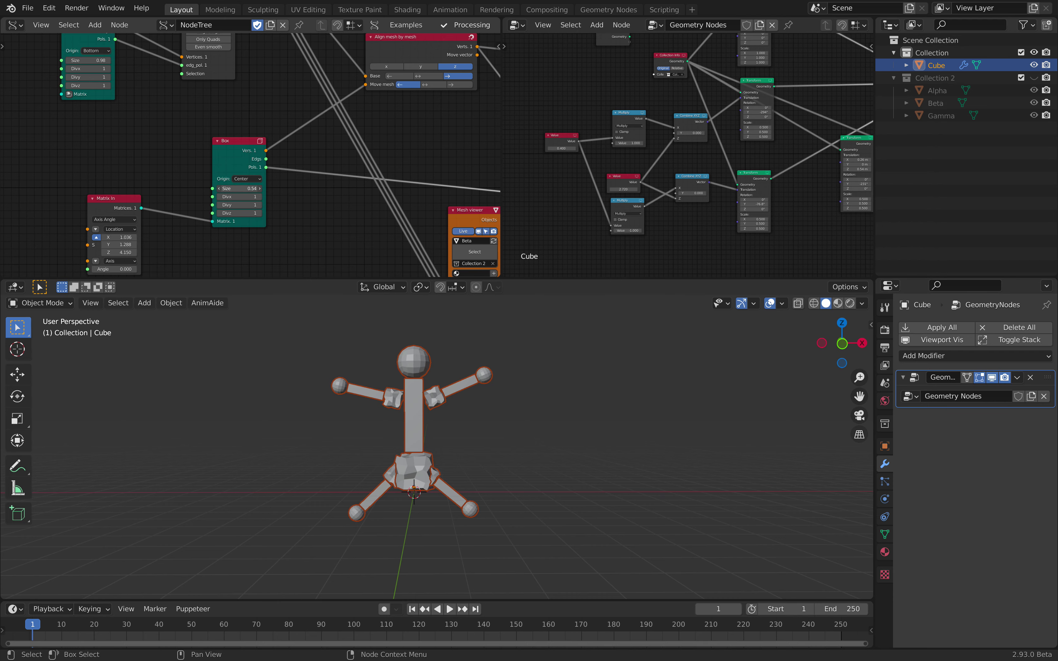
Increase the torso's Box size slightly and orbit around the figure to check its proportions.
{"action": "mouse_move", "coordinate": [239, 188]}
{"action": "left_mouse_down"}
{"action": "mouse_move", "coordinate": [285, 189]}
{"action": "mouse_move", "coordinate": [223, 188]}
{"action": "mouse_move", "coordinate": [249, 188]}
{"action": "mouse_move", "coordinate": [236, 189]}
{"action": "left_mouse_up"}
{"action": "middle_click_drag", "start_coordinate": [465, 429], "coordinate": [496, 443]}
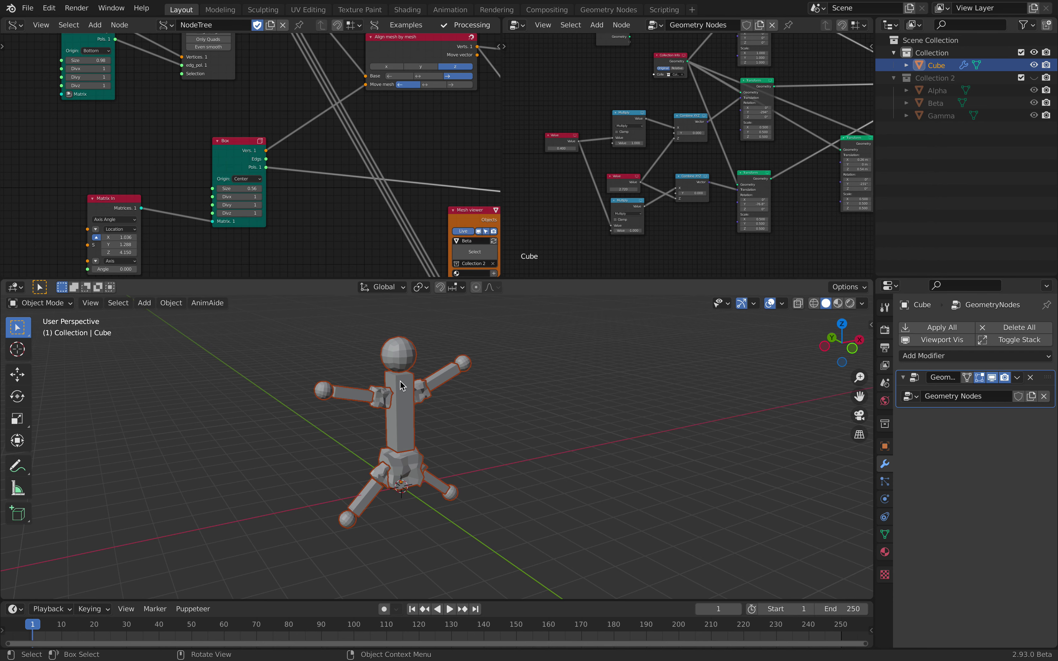
{"action": "middle_click_drag", "start_coordinate": [400, 381], "coordinate": [375, 377]}
{"action": "middle_click_drag", "start_coordinate": [407, 414], "coordinate": [386, 393]}
{"action": "mouse_move", "coordinate": [425, 418]}
{"action": "middle_mouse_down"}
{"action": "mouse_move", "coordinate": [414, 413]}
{"action": "mouse_move", "coordinate": [429, 432]}
{"action": "mouse_move", "coordinate": [534, 438]}
{"action": "mouse_move", "coordinate": [407, 390]}
{"action": "middle_mouse_up"}
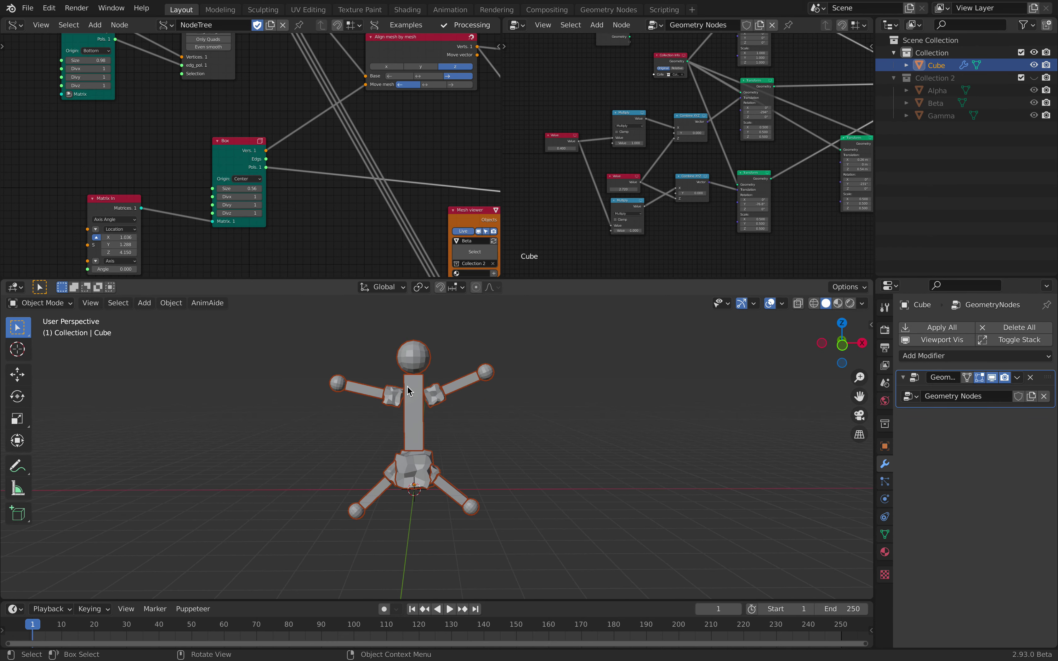
Rearrange the Sverchok nodes to make room around the base's Box and Subdivide lite nodes.
{"action": "left_click_drag", "start_coordinate": [231, 156], "coordinate": [217, 161]}
{"action": "middle_click_drag", "start_coordinate": [213, 135], "coordinate": [229, 169]}
{"action": "left_click_drag", "start_coordinate": [232, 181], "coordinate": [229, 176]}
{"action": "middle_click_drag", "start_coordinate": [229, 99], "coordinate": [239, 192]}
{"action": "left_click", "coordinate": [223, 52]}
{"action": "left_click_drag", "start_coordinate": [118, 139], "coordinate": [109, 123]}
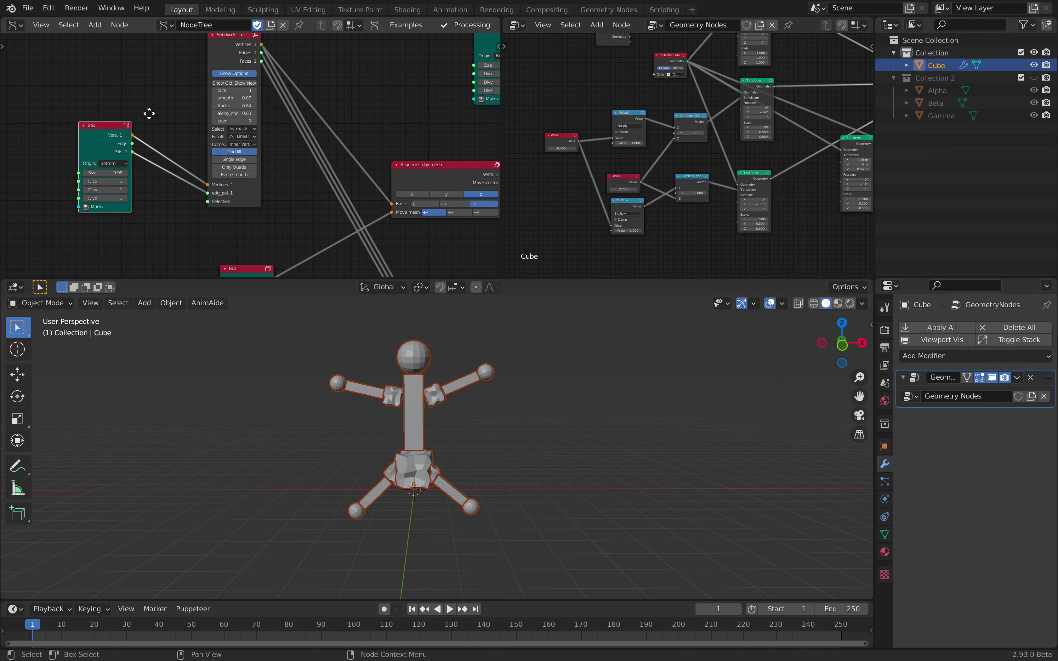
Add a Cylinder node beside the base's Box node in the Sverchok tree.
{"action": "middle_click_drag", "start_coordinate": [148, 114], "coordinate": [245, 98]}
{"action": "key", "text": "shift+a"}
{"action": "left_click", "coordinate": [122, 107]}
{"action": "type", "text": "cyl"}
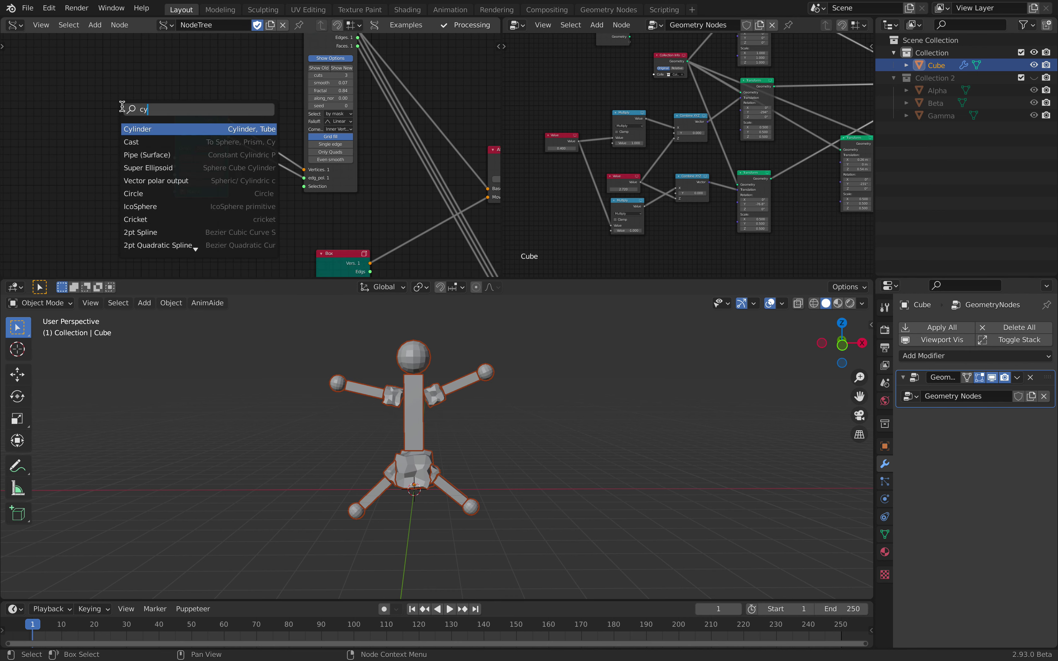
{"action": "key", "text": "Return"}
{"action": "left_click", "coordinate": [106, 117]}
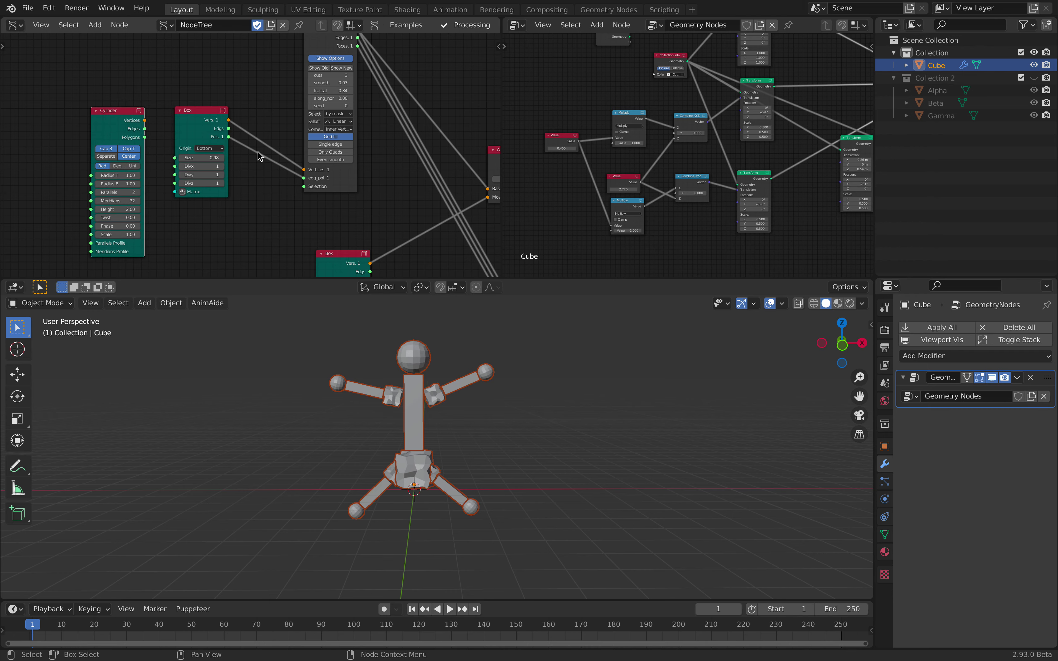
Link the Cylinder's vertices and polygons into the base's Subdivide lite node in place of the Box.
{"action": "left_click", "coordinate": [342, 180], "text": "shift"}
{"action": "key", "text": "f"}
{"action": "left_click", "coordinate": [199, 77]}
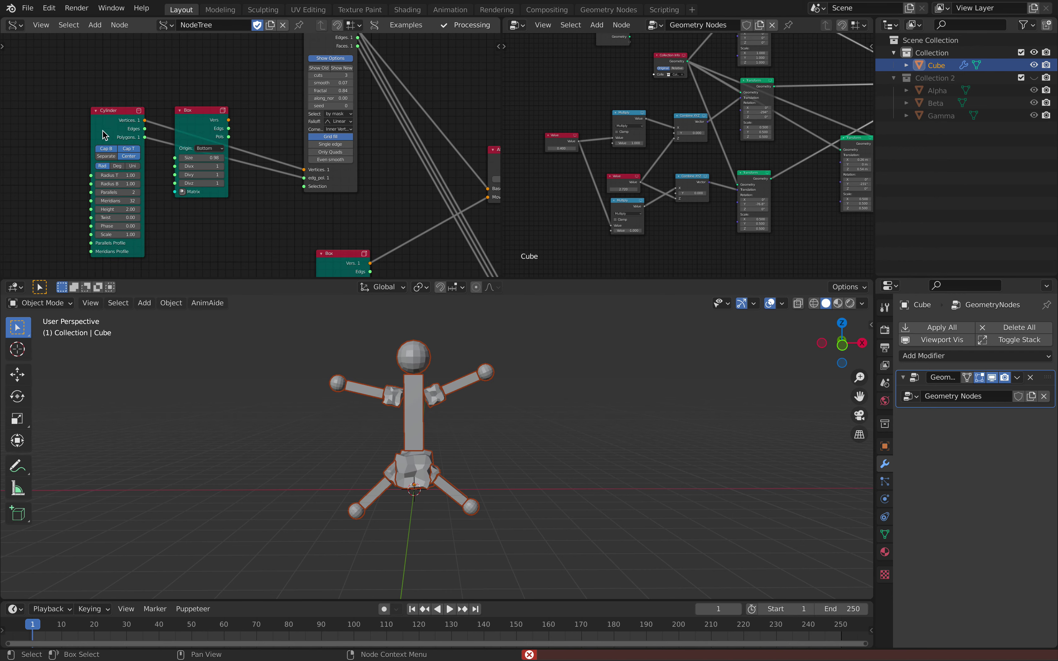
Separate the base's overlapping Cylinder and Box nodes and set the Cylinder's Radius T to 0.55 and Radius B to 0.96.
{"action": "left_click_drag", "start_coordinate": [102, 130], "coordinate": [103, 167]}
{"action": "left_click_drag", "start_coordinate": [191, 122], "coordinate": [97, 69]}
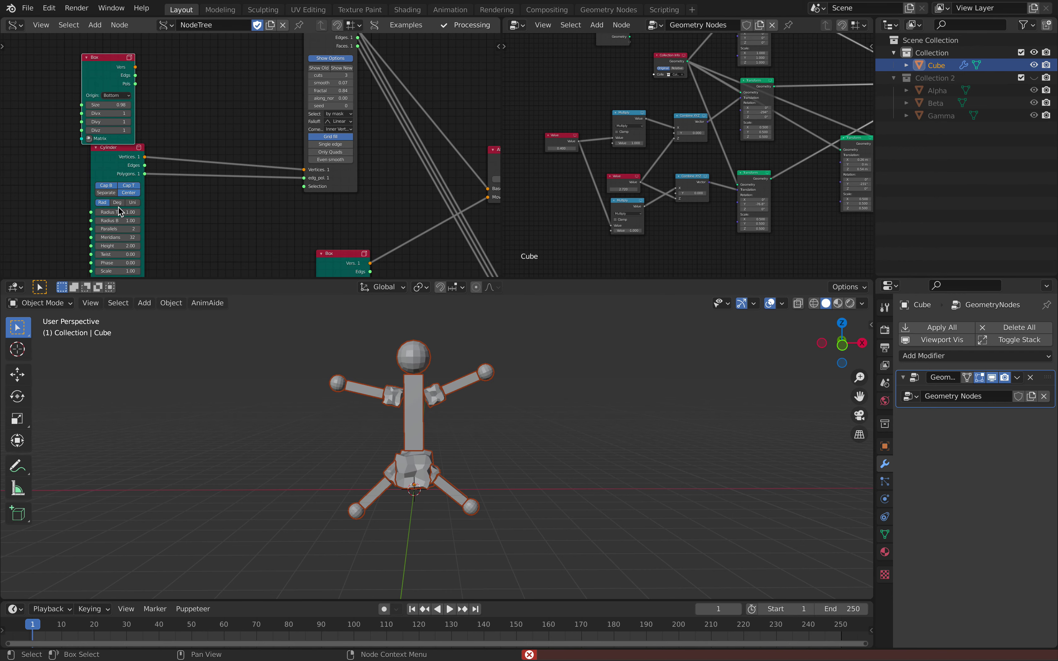
{"action": "mouse_move", "coordinate": [119, 212]}
{"action": "left_mouse_down"}
{"action": "mouse_move", "coordinate": [167, 220]}
{"action": "mouse_move", "coordinate": [121, 221]}
{"action": "left_mouse_up"}
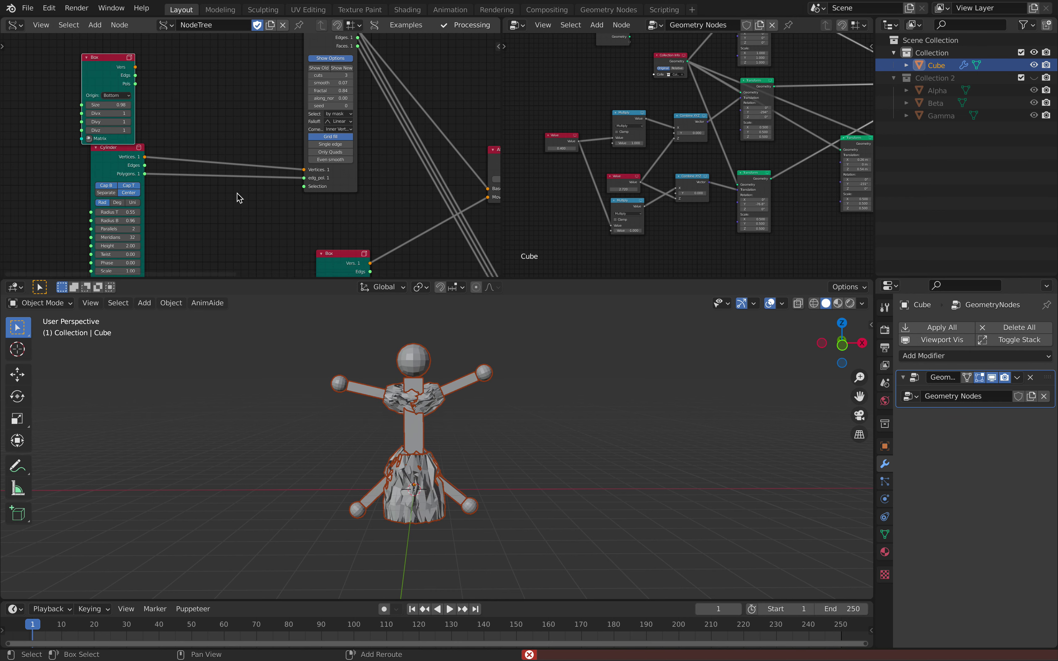
{"action": "middle_click_drag", "start_coordinate": [237, 192], "coordinate": [227, 221], "text": "shift"}
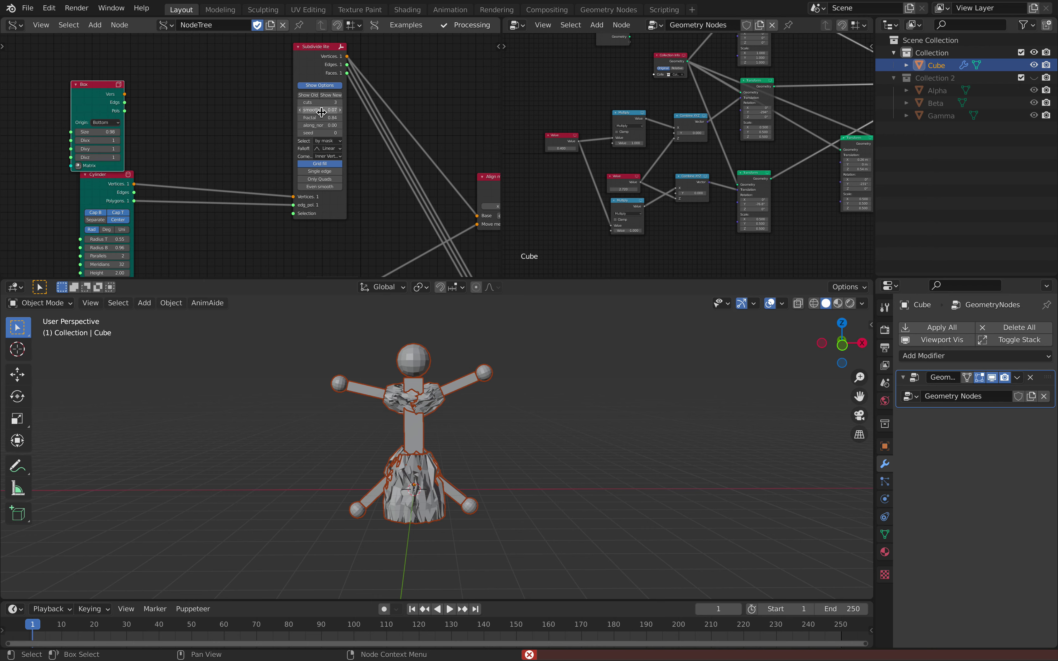
Set the base's Subdivide lite node to 1 cut and smooth 0.00, and place the Cylinder node next to it.
{"action": "mouse_move", "coordinate": [324, 104]}
{"action": "left_mouse_down"}
{"action": "mouse_move", "coordinate": [311, 104]}
{"action": "mouse_move", "coordinate": [335, 112]}
{"action": "mouse_move", "coordinate": [324, 111]}
{"action": "left_mouse_up"}
{"action": "left_click_drag", "start_coordinate": [118, 186], "coordinate": [212, 135]}
{"action": "middle_click_drag", "start_coordinate": [263, 145], "coordinate": [224, 141]}
{"action": "left_click_drag", "start_coordinate": [276, 77], "coordinate": [263, 77]}
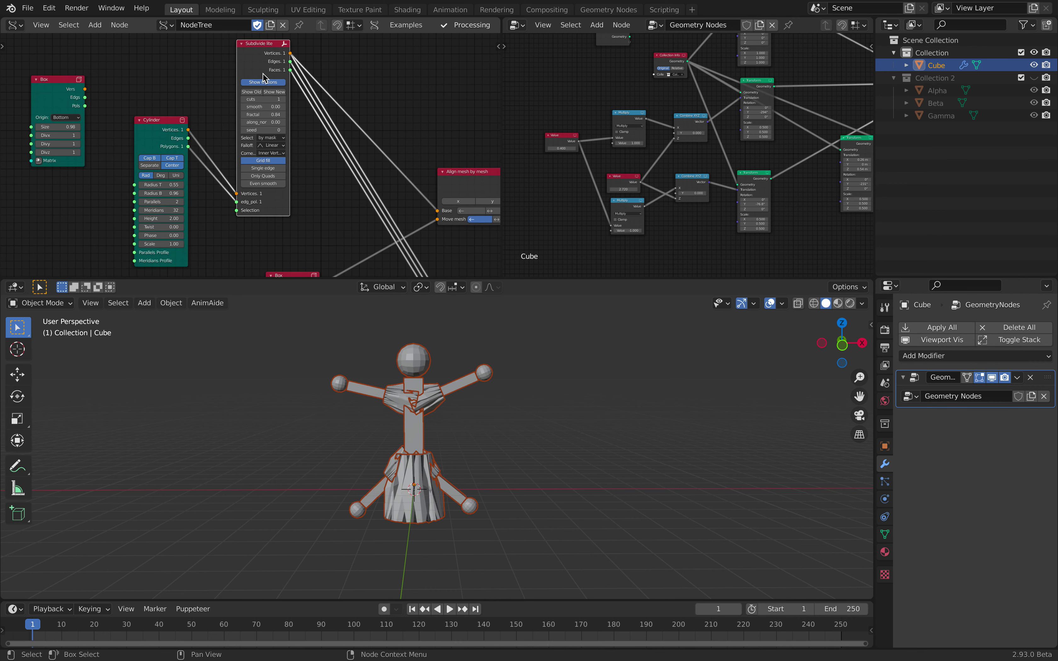
Set the base Cylinder's Radius T to 0.59, Radius B to 1.01 and Meridians to 8.
{"action": "mouse_move", "coordinate": [163, 187]}
{"action": "left_mouse_down"}
{"action": "mouse_move", "coordinate": [175, 188]}
{"action": "mouse_move", "coordinate": [165, 188]}
{"action": "left_mouse_up"}
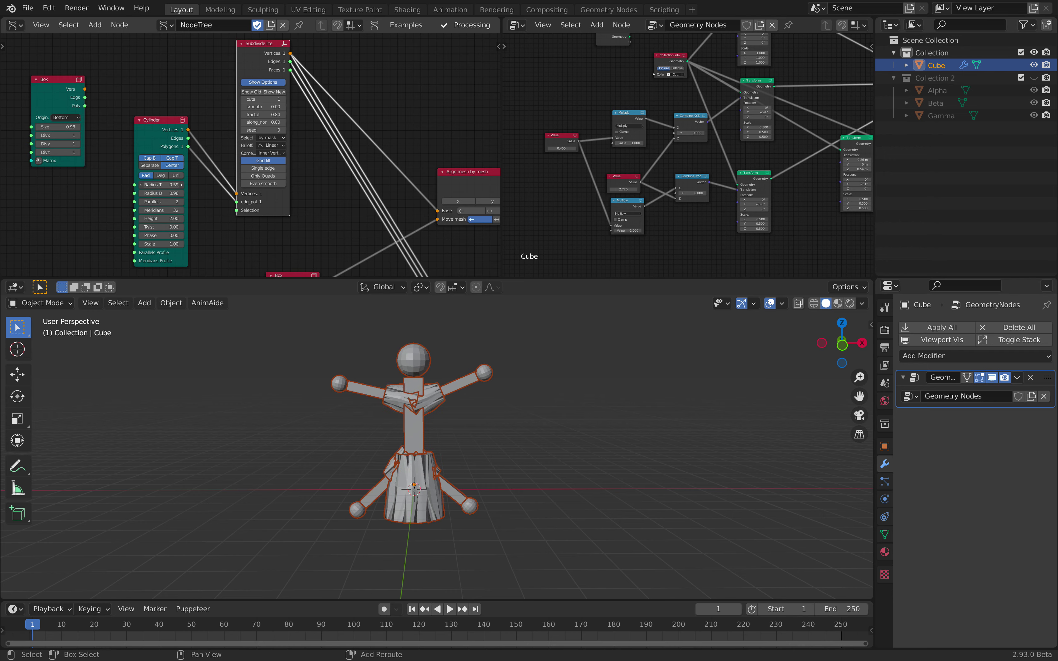
{"action": "middle_click_drag", "start_coordinate": [219, 346], "coordinate": [245, 370]}
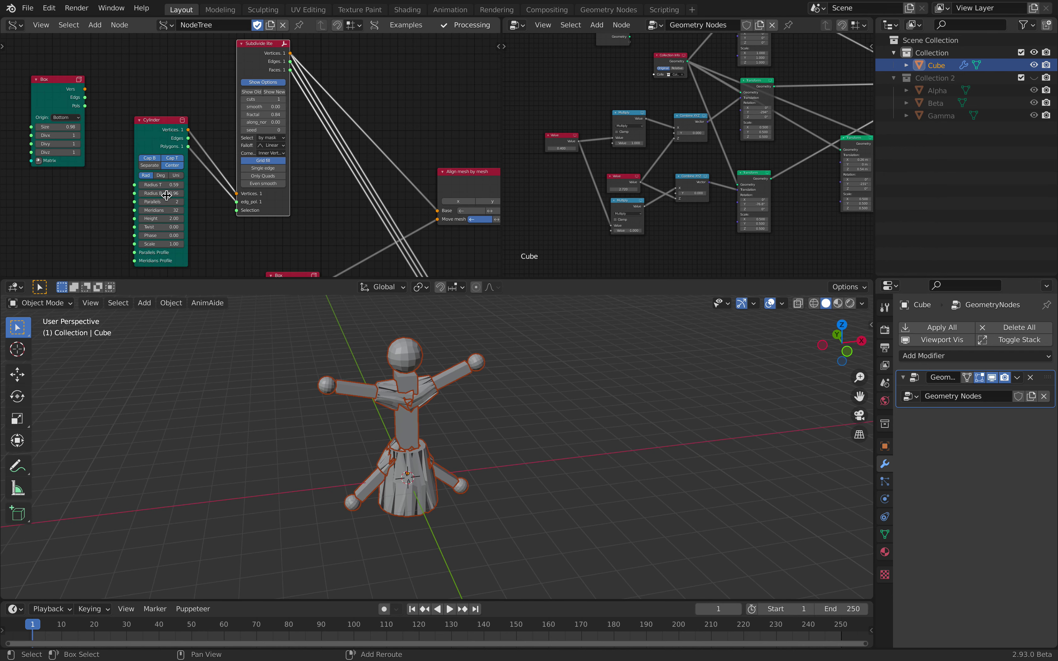
{"action": "left_click_drag", "start_coordinate": [166, 195], "coordinate": [143, 211]}
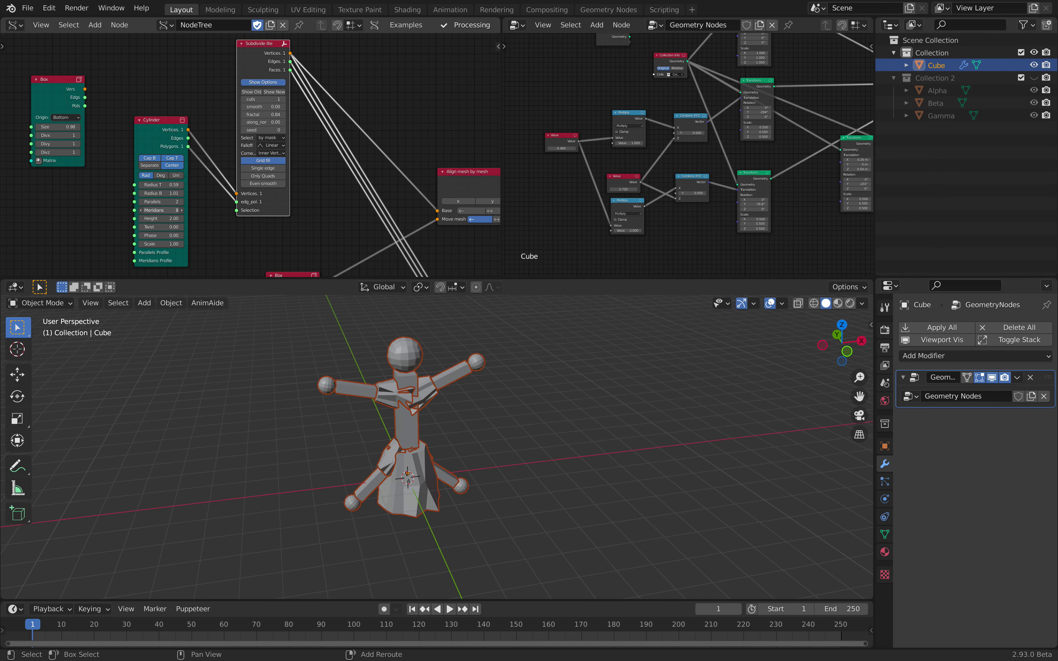
Set the fractal amount of the base's Subdivide lite node to 0.00 to smooth out the skirt.
{"action": "mouse_move", "coordinate": [264, 108]}
{"action": "left_mouse_down"}
{"action": "mouse_move", "coordinate": [275, 108]}
{"action": "mouse_move", "coordinate": [263, 108]}
{"action": "left_mouse_up"}
{"action": "left_click_drag", "start_coordinate": [264, 114], "coordinate": [264, 115]}
{"action": "middle_click_drag", "start_coordinate": [399, 371], "coordinate": [353, 350]}
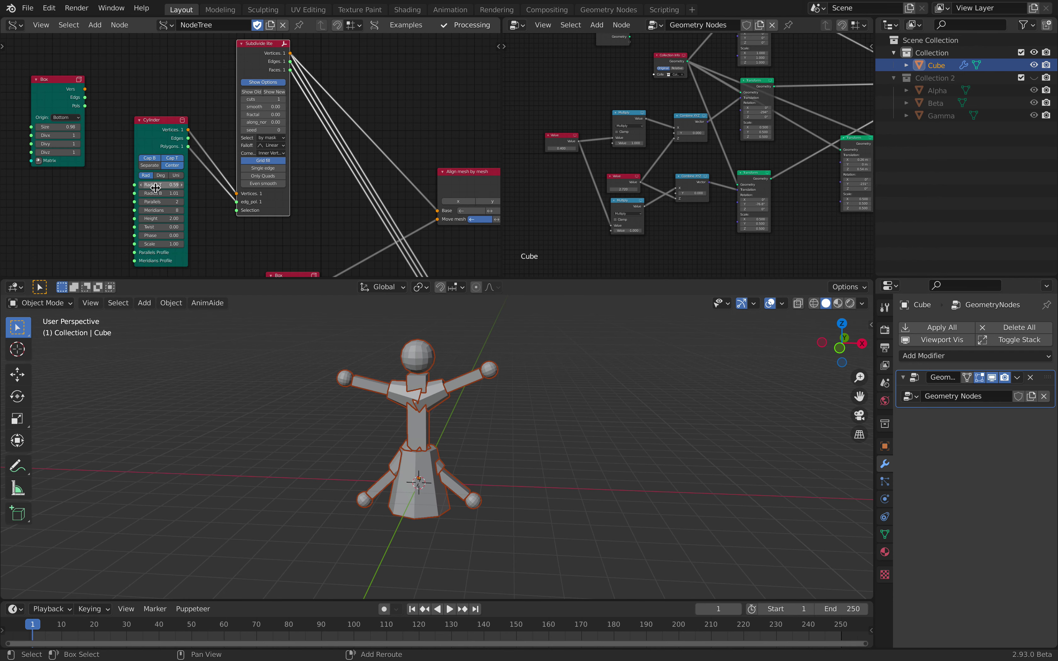
Reduce the base Cylinder's Radius T and Height to make the skirt smaller.
{"action": "left_click_drag", "start_coordinate": [152, 185], "coordinate": [173, 218]}
{"action": "middle_click_drag", "start_coordinate": [483, 423], "coordinate": [500, 405]}
{"action": "scroll", "coordinate": [406, 153], "scroll_direction": "down", "scroll_amount": 5}
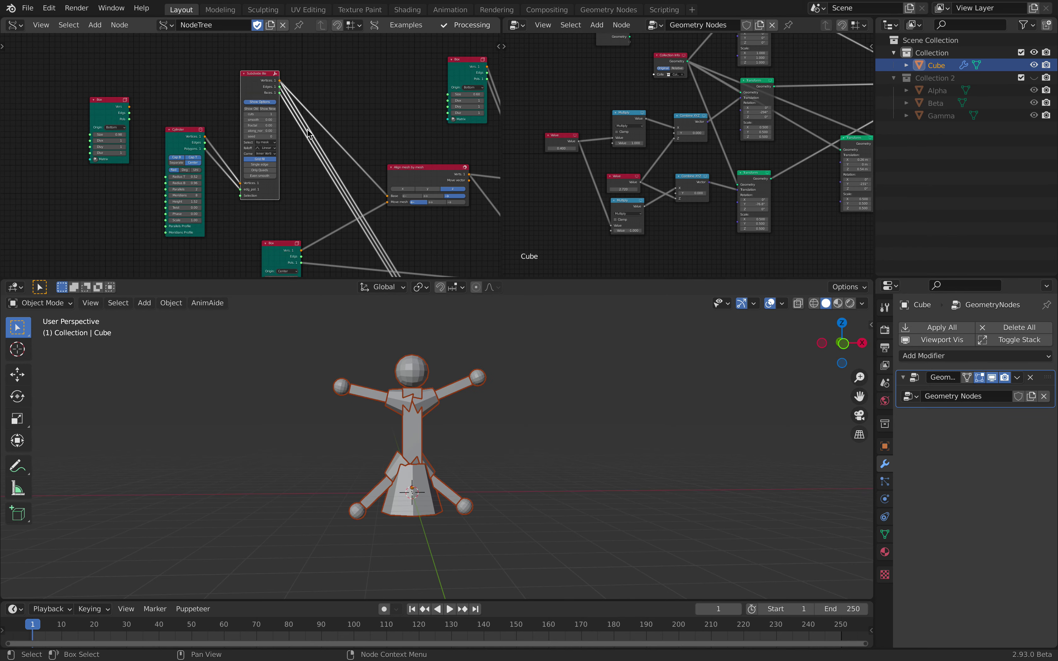
Widen the Geometry Nodes editor and frame both complete node trees and the figure.
{"action": "middle_click_drag", "start_coordinate": [406, 152], "coordinate": [411, 131]}
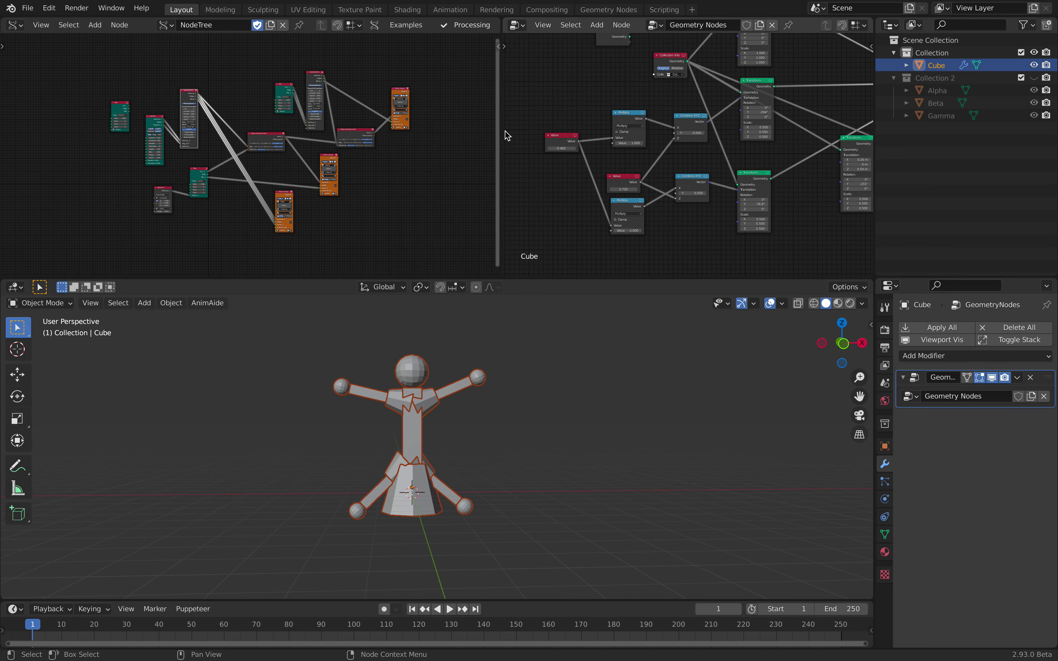
{"action": "left_click_drag", "start_coordinate": [501, 129], "coordinate": [441, 131]}
{"action": "scroll", "coordinate": [515, 144], "scroll_direction": "down", "scroll_amount": 5}
{"action": "middle_click_drag", "start_coordinate": [499, 156], "coordinate": [439, 161]}
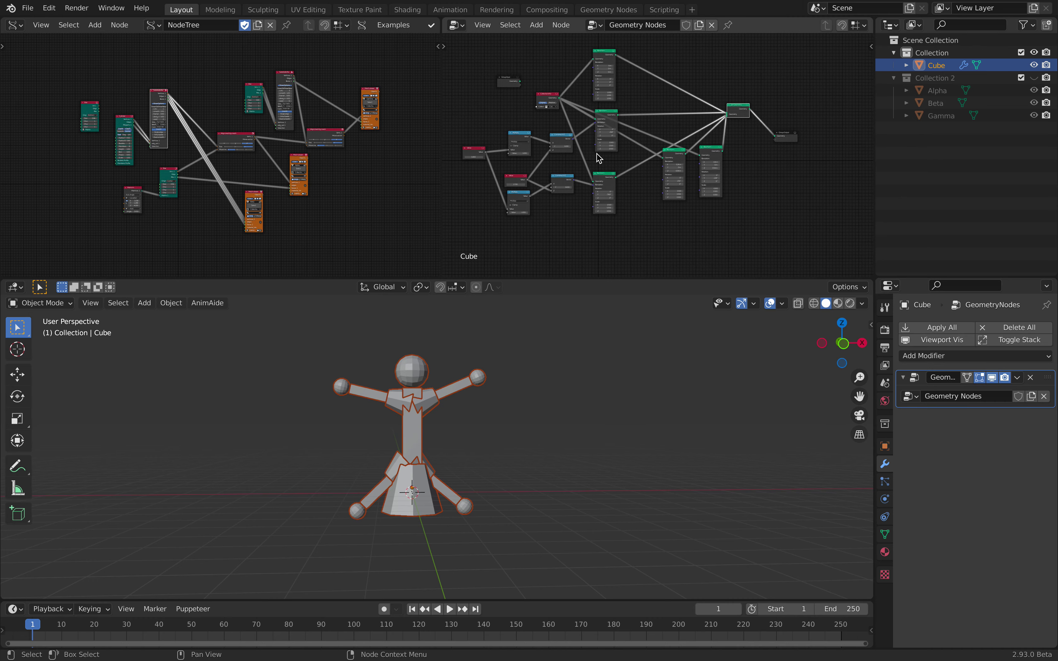
{"action": "middle_click_drag", "start_coordinate": [606, 151], "coordinate": [617, 161]}
{"action": "scroll", "coordinate": [494, 350], "scroll_direction": "up", "scroll_amount": 2}
{"action": "middle_click_drag", "start_coordinate": [472, 346], "coordinate": [481, 389]}
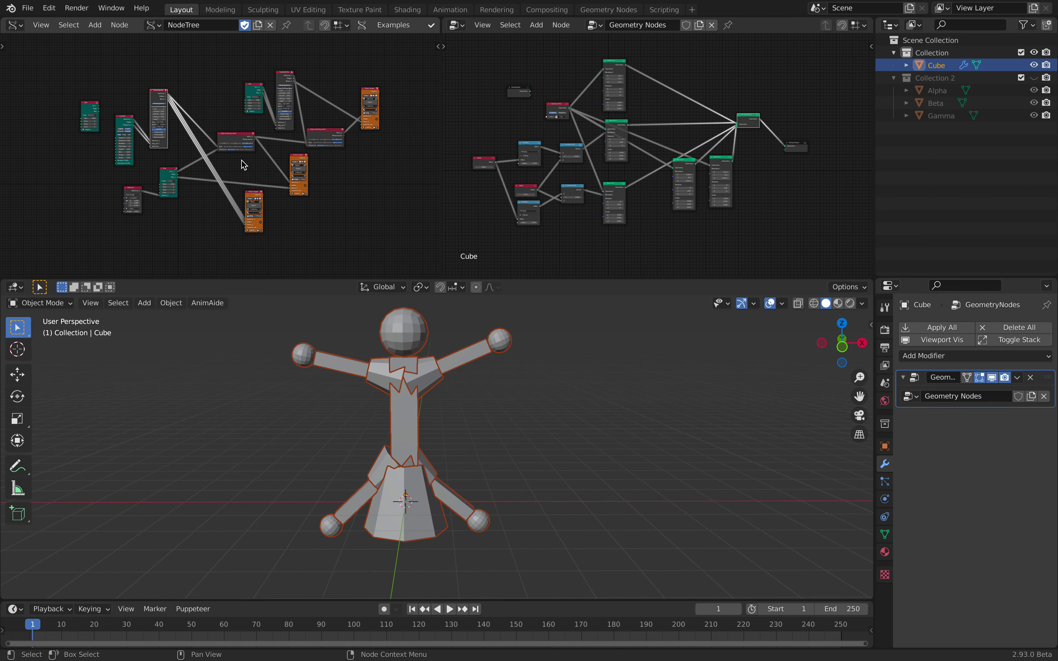
Raise the main body with the Z translation of its Transform node and inspect the figure from several angles.
{"action": "scroll", "coordinate": [289, 164], "scroll_direction": "up", "scroll_amount": 1}
{"action": "scroll", "coordinate": [637, 107], "scroll_direction": "up", "scroll_amount": 3}
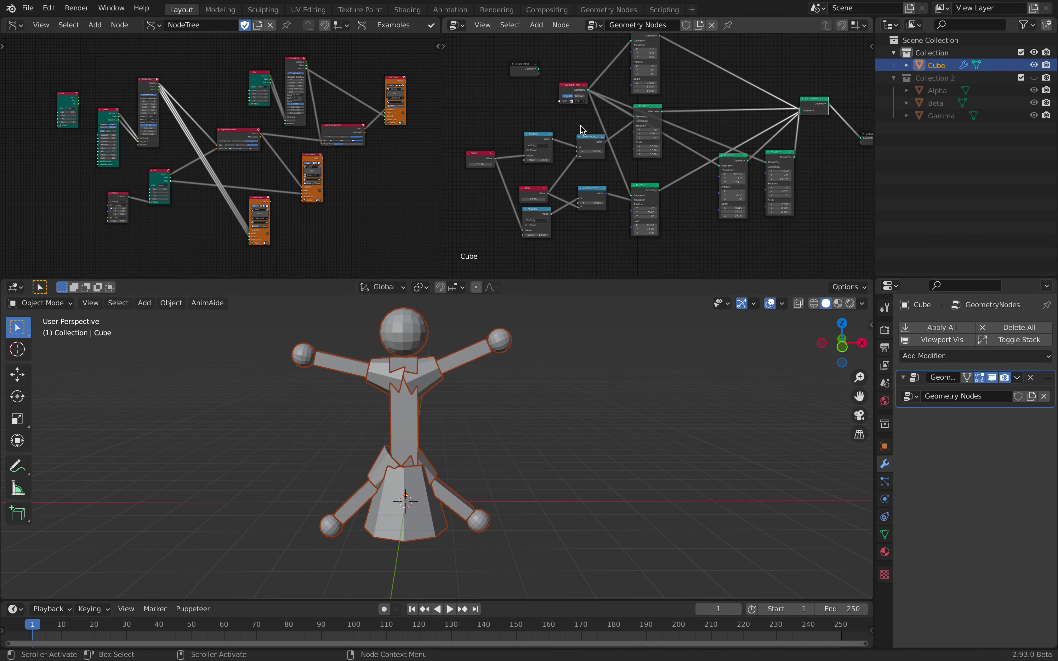
{"action": "scroll", "coordinate": [621, 92], "scroll_direction": "up", "scroll_amount": 1}
{"action": "mouse_move", "coordinate": [603, 70]}
{"action": "left_mouse_down"}
{"action": "mouse_move", "coordinate": [630, 70]}
{"action": "mouse_move", "coordinate": [618, 70]}
{"action": "left_mouse_up"}
{"action": "scroll", "coordinate": [543, 331], "scroll_direction": "down", "scroll_amount": 1}
{"action": "middle_click_drag", "start_coordinate": [543, 331], "coordinate": [432, 367]}
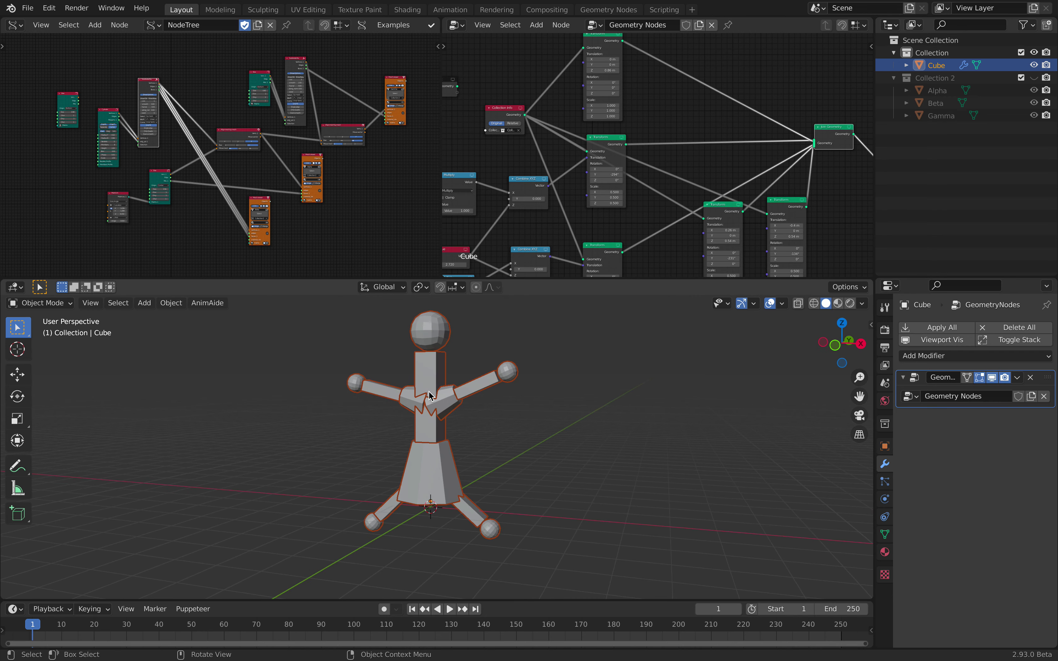
{"action": "middle_click_drag", "start_coordinate": [455, 494], "coordinate": [449, 462]}
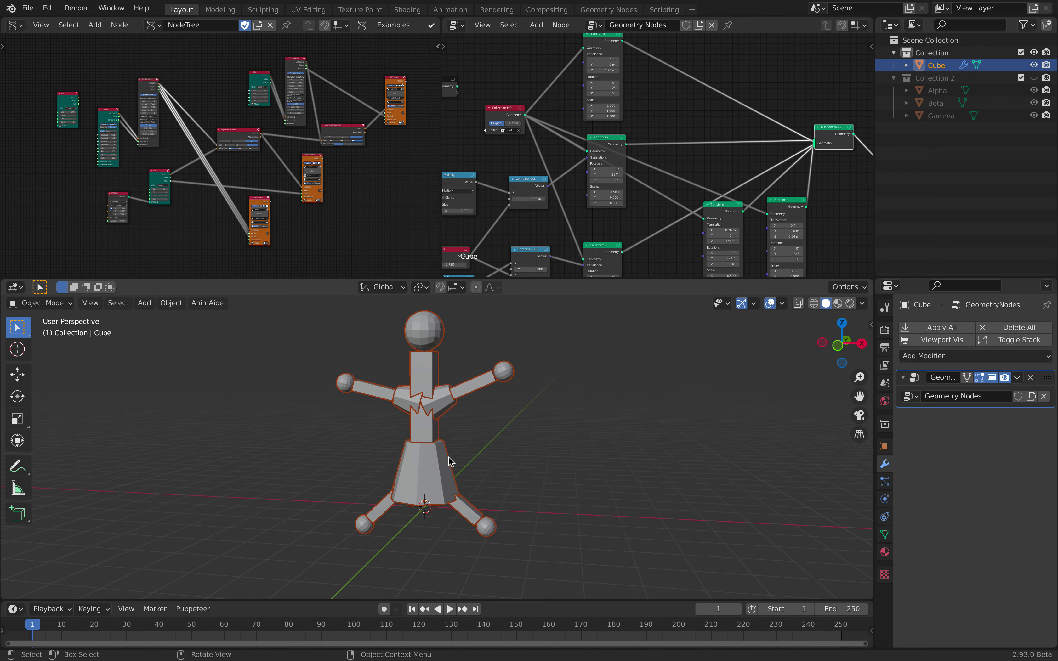
{"action": "middle_click_drag", "start_coordinate": [479, 388], "coordinate": [484, 389]}
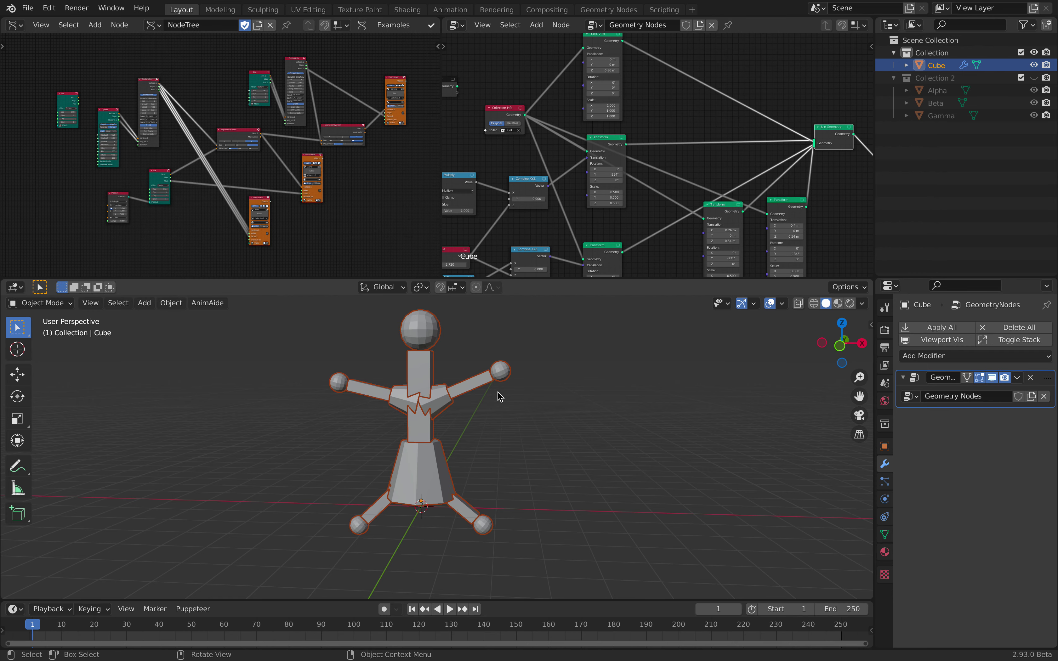
{"action": "middle_click_drag", "start_coordinate": [463, 415], "coordinate": [473, 400]}
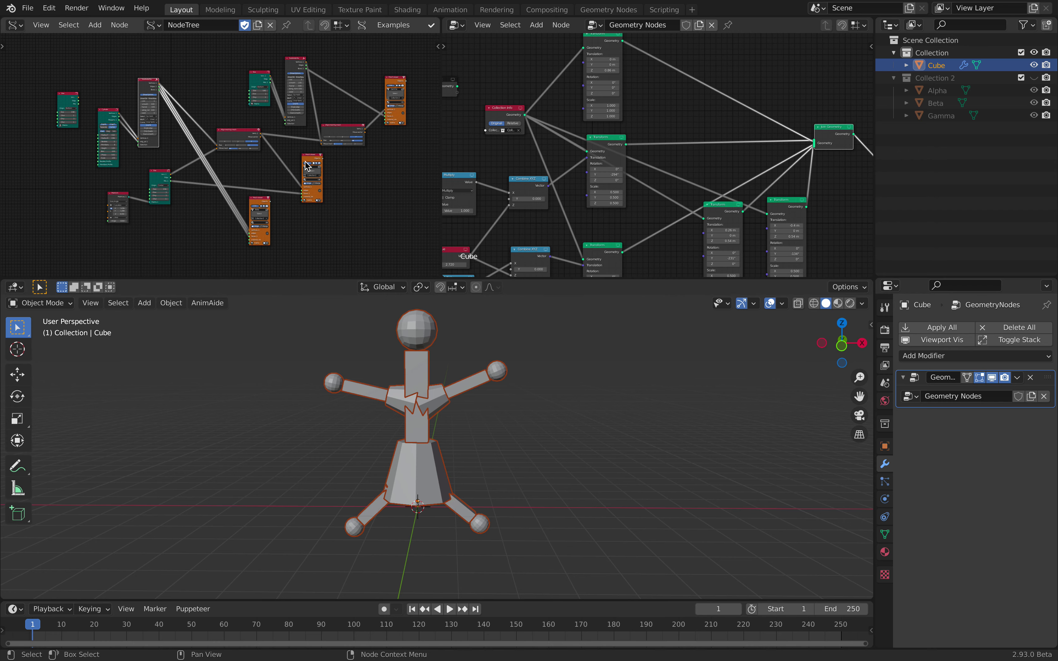
Shorten the torso slightly in Z and widen it strongly in X through the matrix node feeding its Box.
{"action": "scroll", "coordinate": [152, 221], "scroll_direction": "up", "scroll_amount": 4}
{"action": "mouse_move", "coordinate": [115, 242]}
{"action": "left_mouse_down", "text": "shift"}
{"action": "mouse_move", "coordinate": [128, 242]}
{"action": "mouse_move", "coordinate": [114, 238]}
{"action": "left_mouse_up", "text": "shift"}
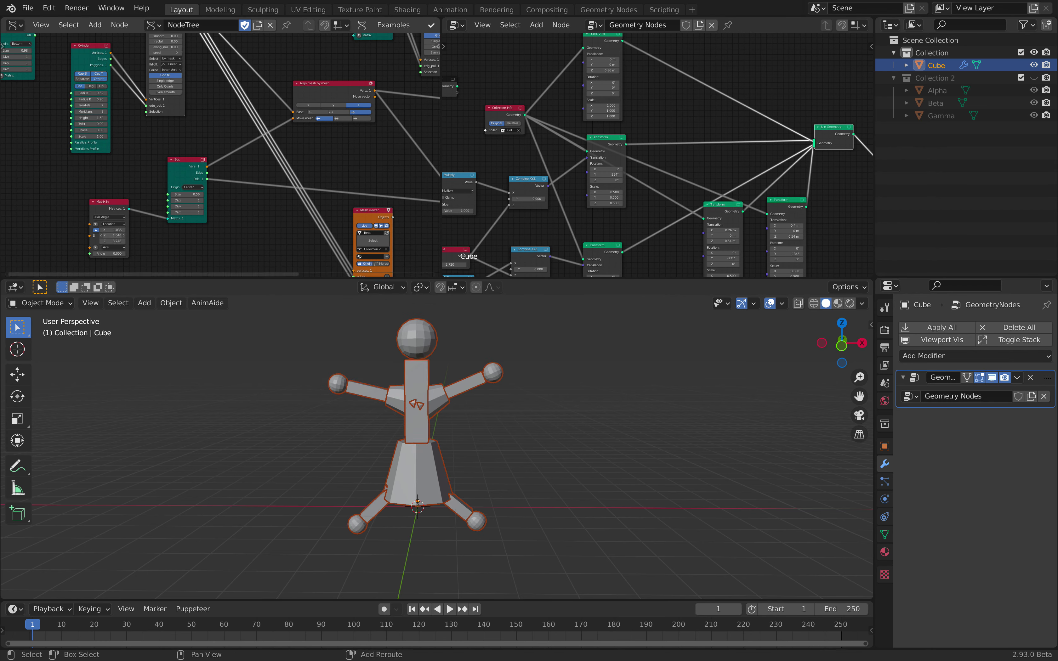
{"action": "left_click_drag", "start_coordinate": [114, 229], "coordinate": [122, 229]}
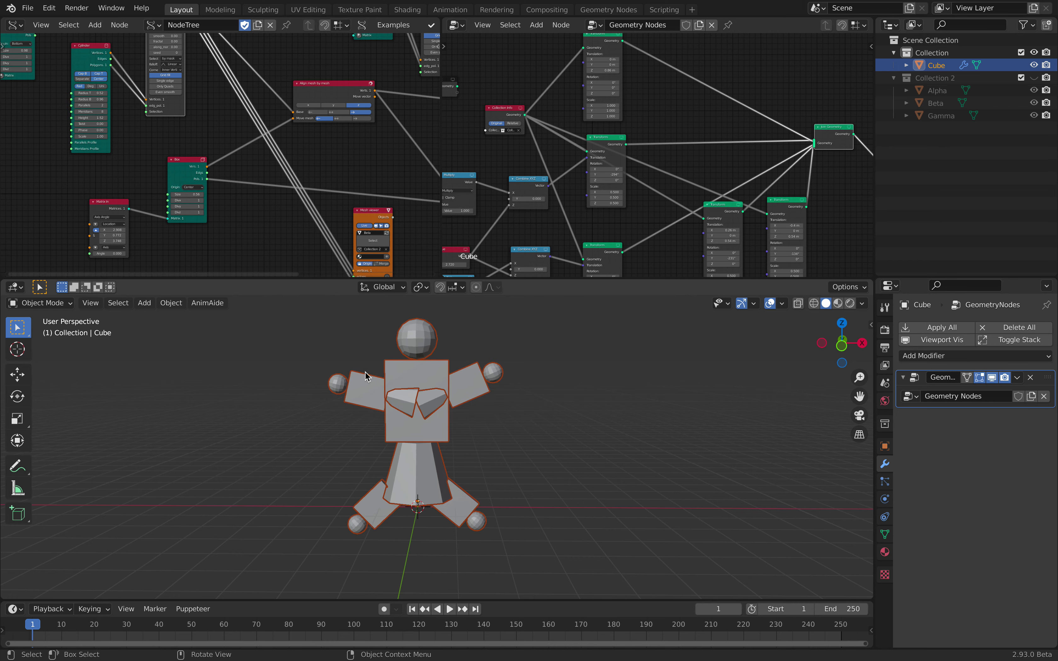
{"action": "mouse_move", "coordinate": [494, 415]}
{"action": "middle_mouse_down"}
{"action": "mouse_move", "coordinate": [676, 421]}
{"action": "mouse_move", "coordinate": [486, 412]}
{"action": "middle_mouse_up"}
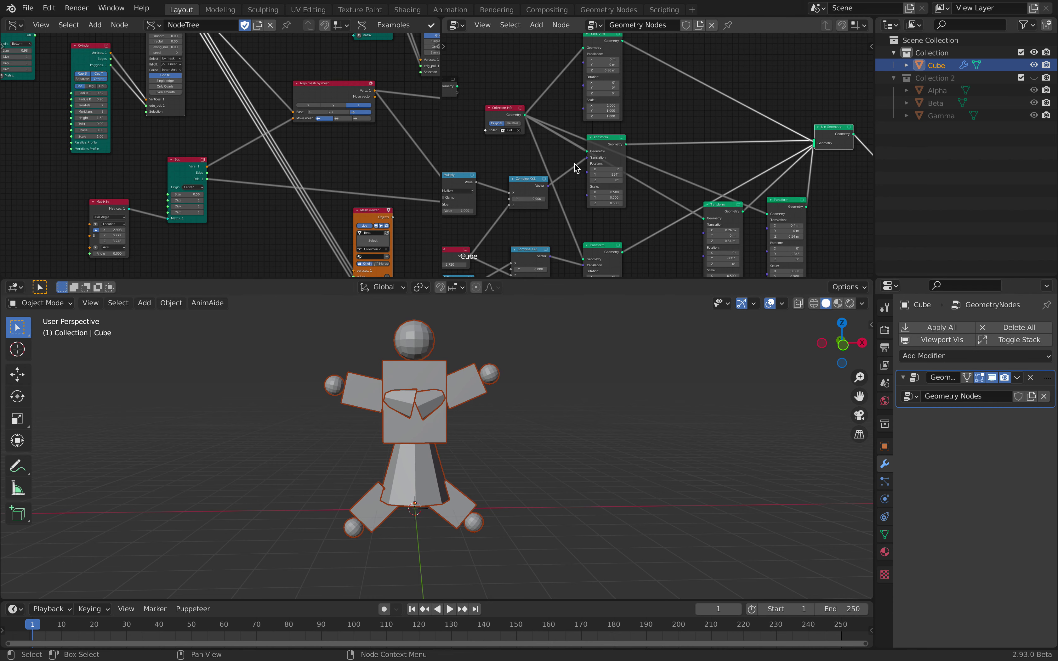
Set the two Value nodes driving the arms' offset to 0.960 and 3.320, and save the file.
{"action": "scroll", "coordinate": [480, 218], "scroll_direction": "up", "scroll_amount": 3}
{"action": "middle_click_drag", "start_coordinate": [480, 217], "coordinate": [632, 187]}
{"action": "left_click_drag", "start_coordinate": [511, 189], "coordinate": [573, 202]}
{"action": "middle_click_drag", "start_coordinate": [616, 204], "coordinate": [617, 163]}
{"action": "left_click_drag", "start_coordinate": [603, 205], "coordinate": [667, 206]}
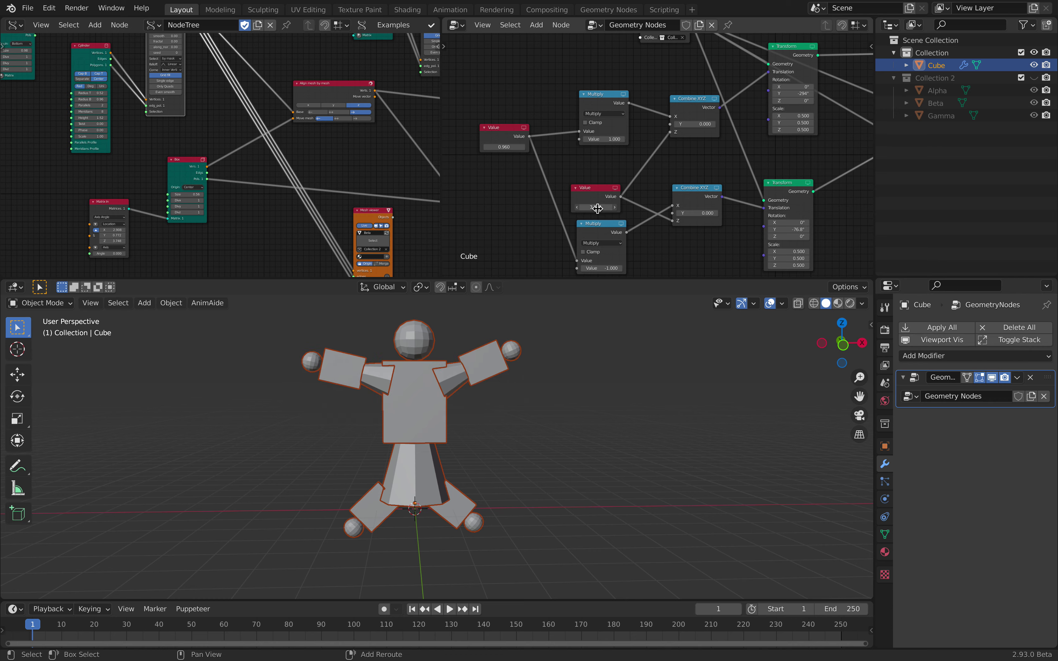
{"action": "mouse_move", "coordinate": [560, 419]}
{"action": "middle_mouse_down"}
{"action": "mouse_move", "coordinate": [699, 461]}
{"action": "mouse_move", "coordinate": [549, 455]}
{"action": "mouse_move", "coordinate": [551, 415]}
{"action": "middle_mouse_up"}
{"action": "key", "text": "ctrl+s"}
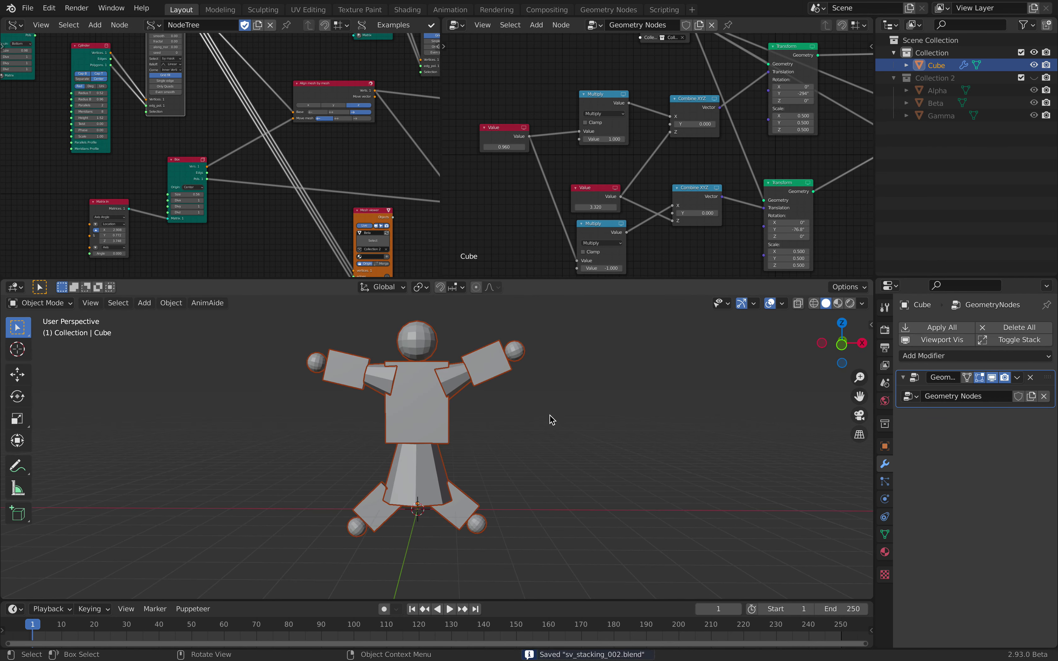